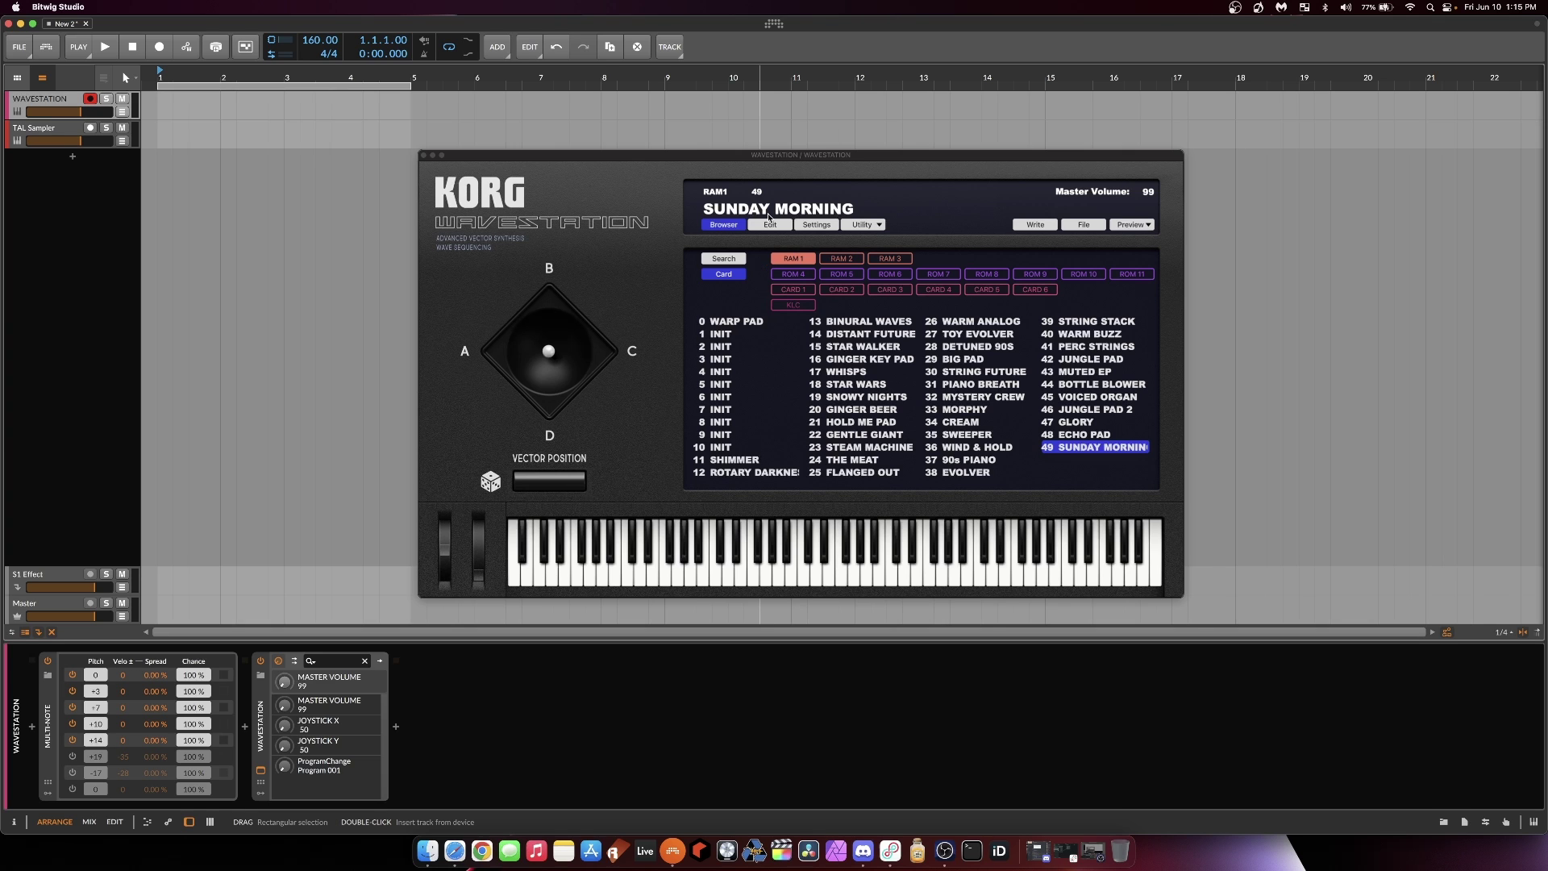
# - Record the Wavestation onto the WAVESTATION track from bar 1, then stop
pyautogui.moveTo(798, 156); pyautogui.dragTo(803, 154)
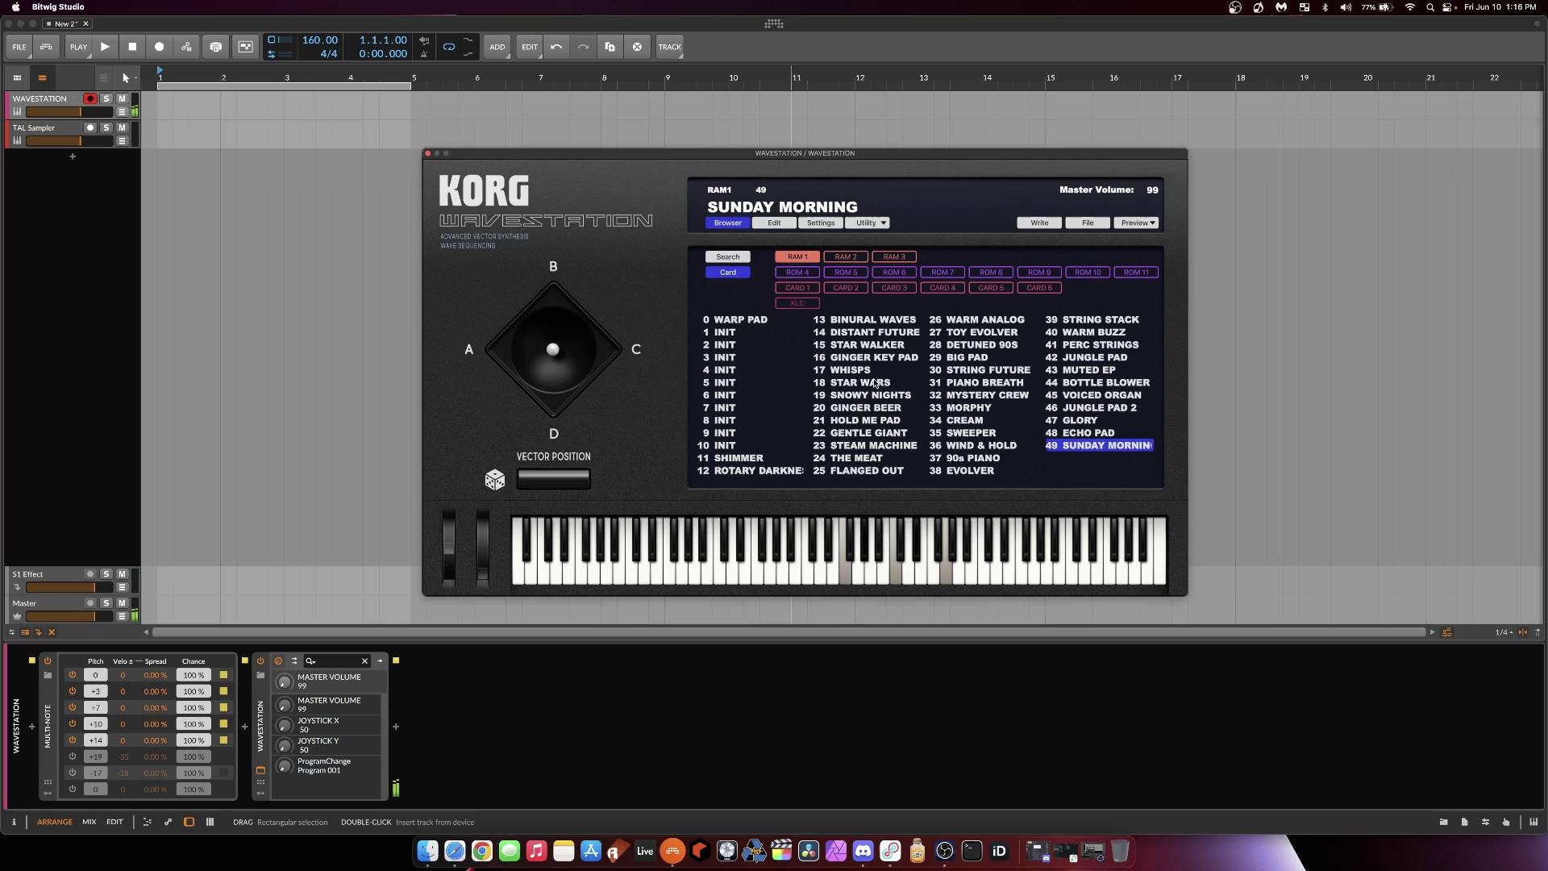
pyautogui.click(161, 47)
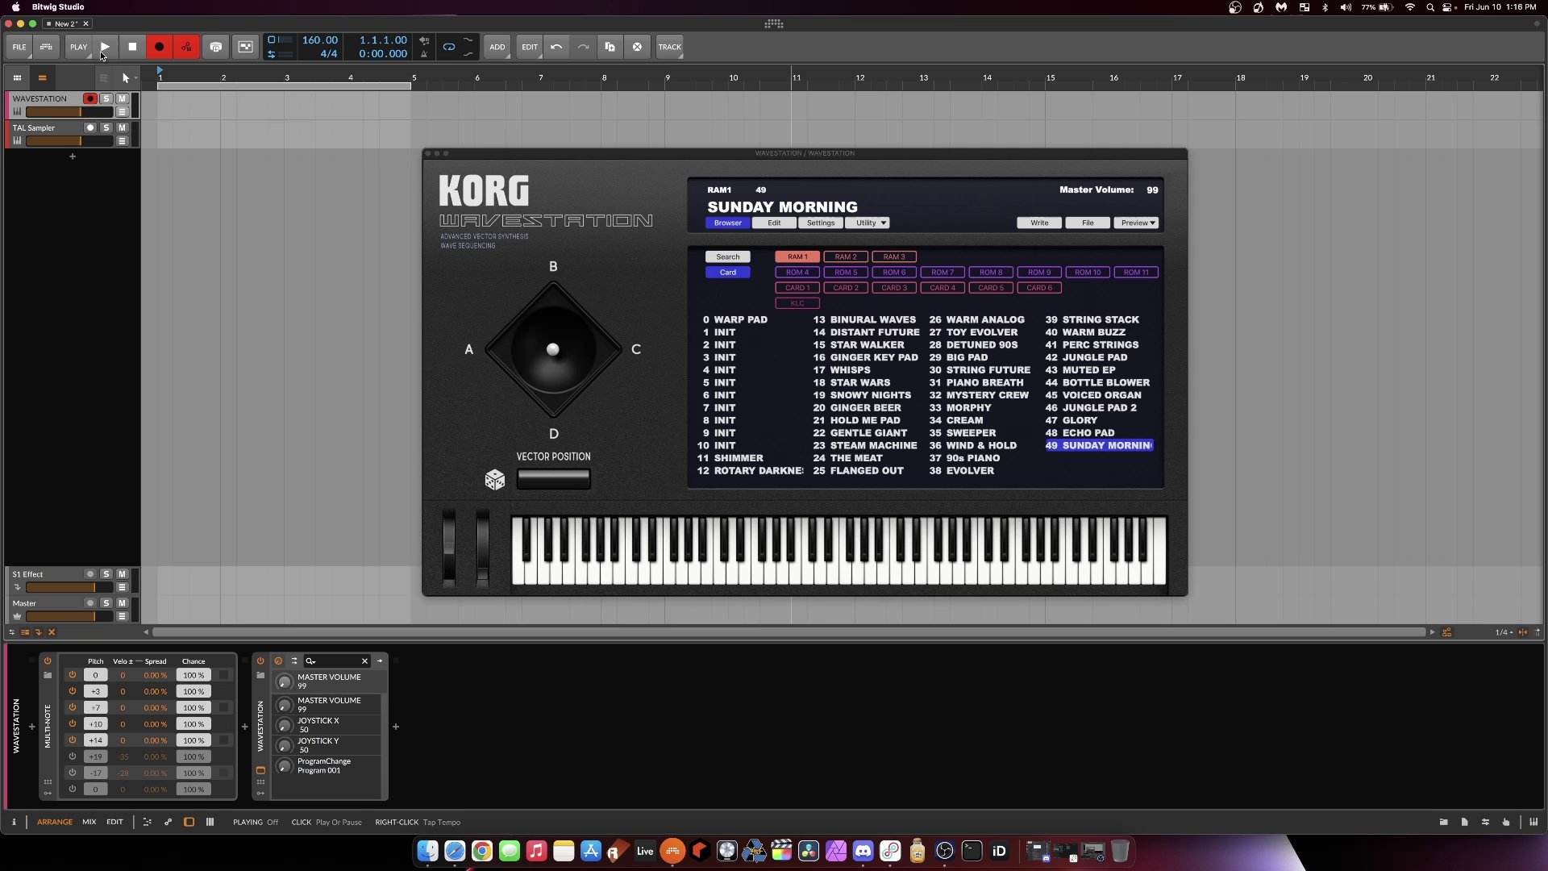
pyautogui.click(104, 49)
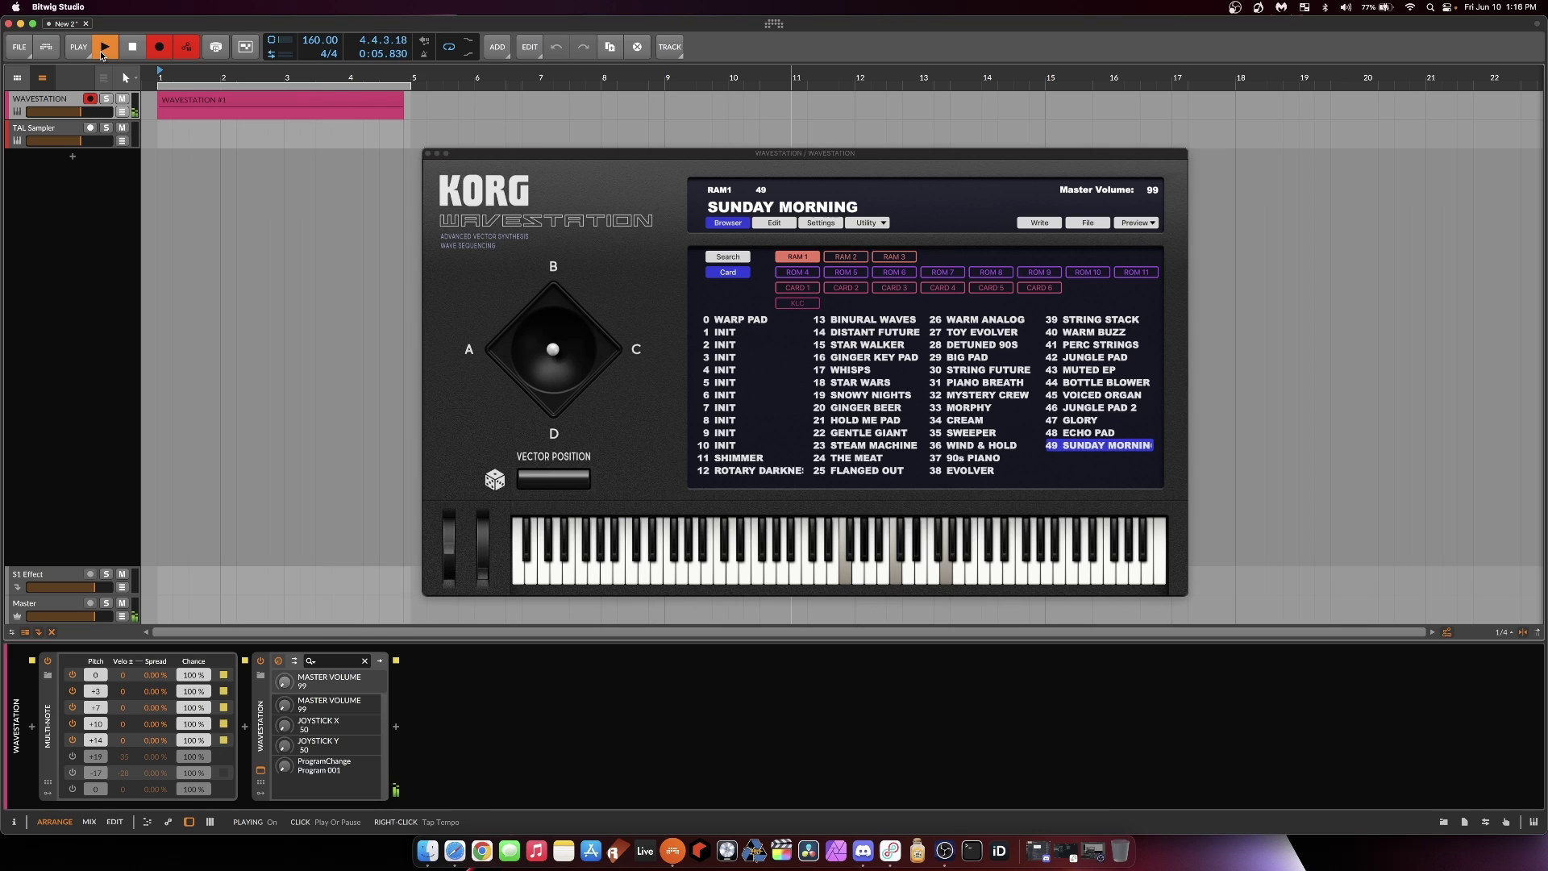
pyautogui.press('space')
# - Close the Wavestation window, adjust the loop end, and select the WAVESTATION #1 clip
pyautogui.click(428, 154)
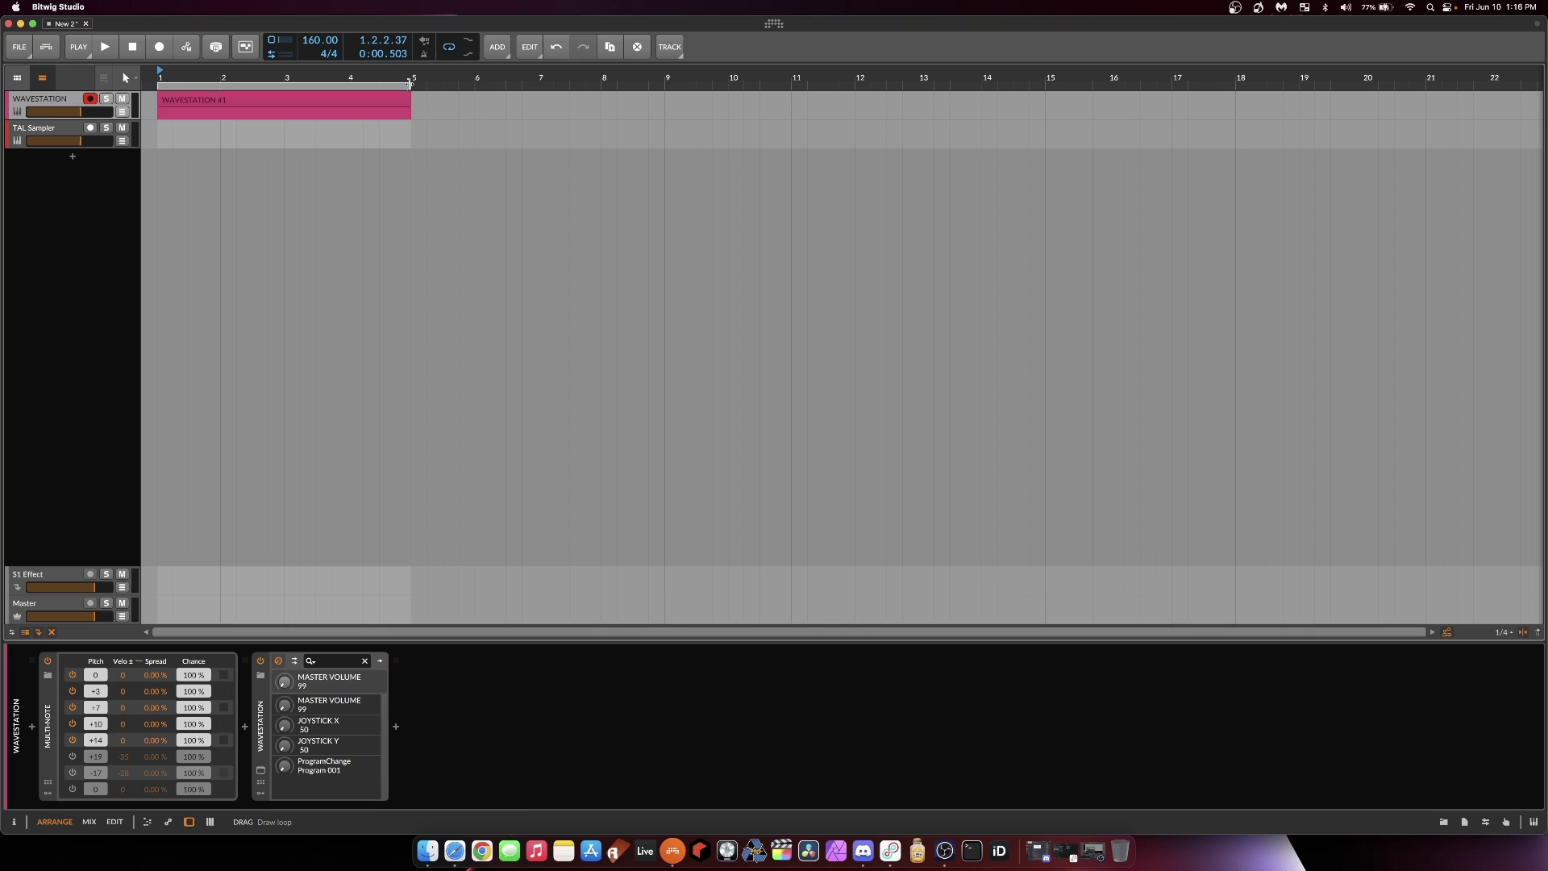
pyautogui.moveTo(412, 85)
pyautogui.mouseDown()
pyautogui.moveTo(479, 91)
pyautogui.moveTo(412, 89)
pyautogui.mouseUp()
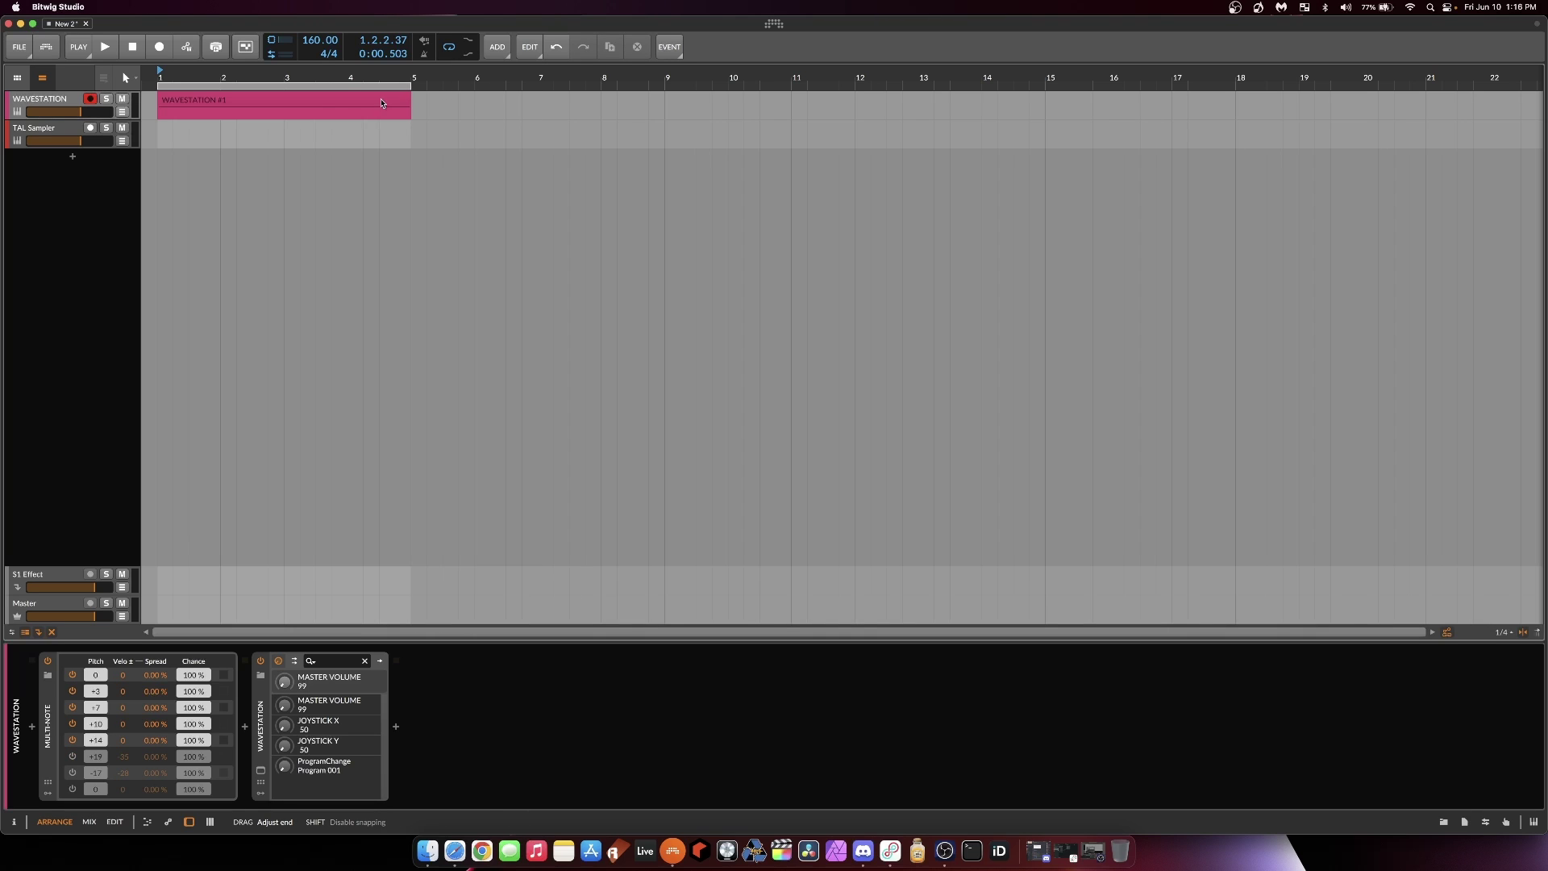
pyautogui.click(318, 102)
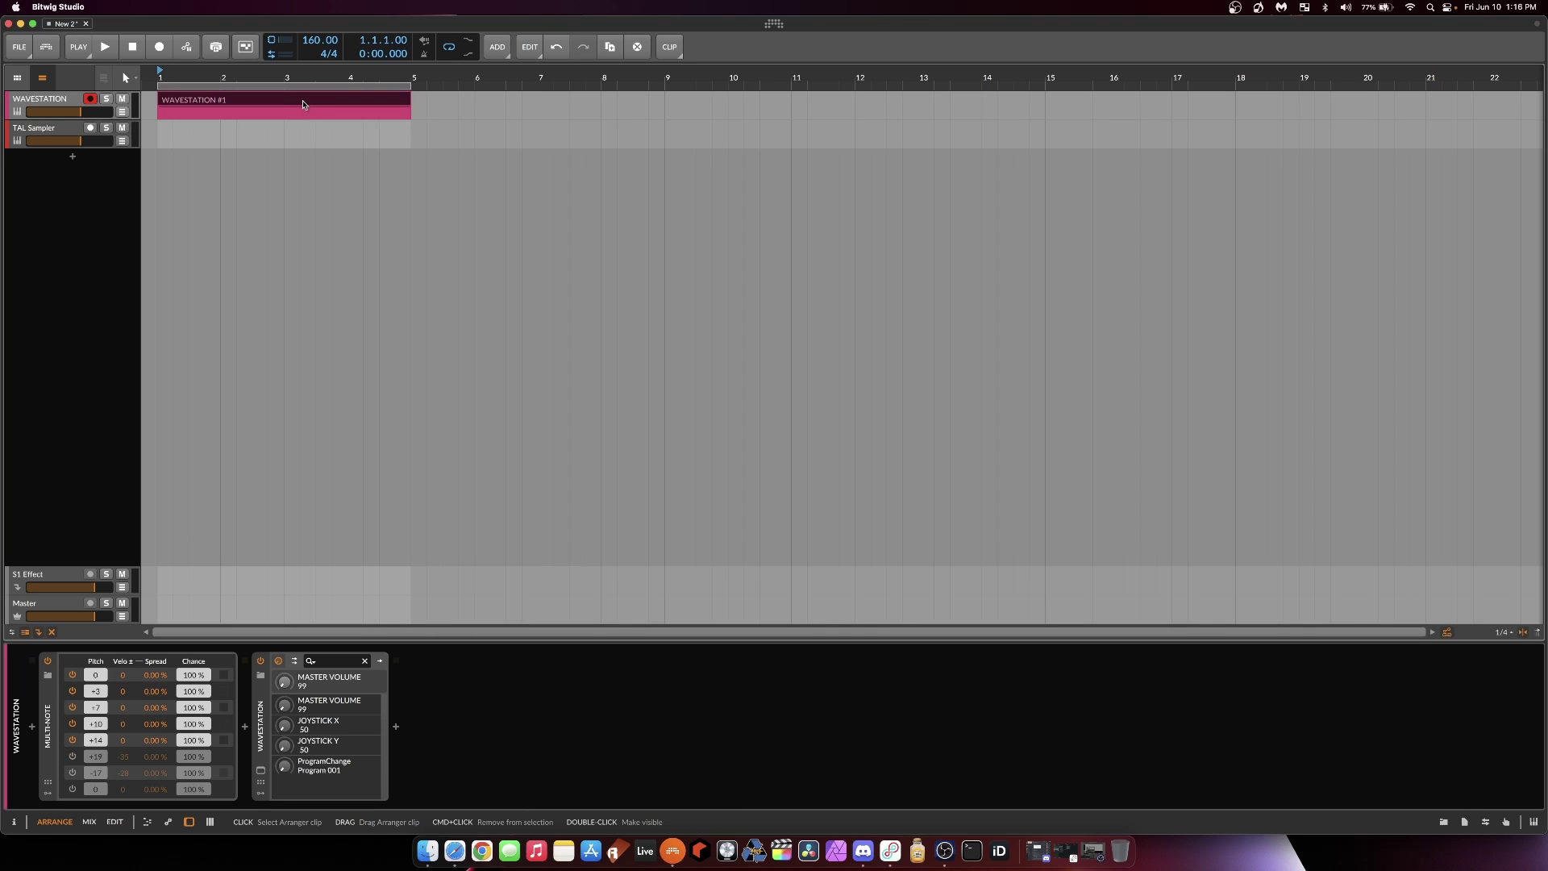
# - Bounce the WAVESTATION #1 clip in place to audio and enlarge the track
pyautogui.rightClick(253, 99)
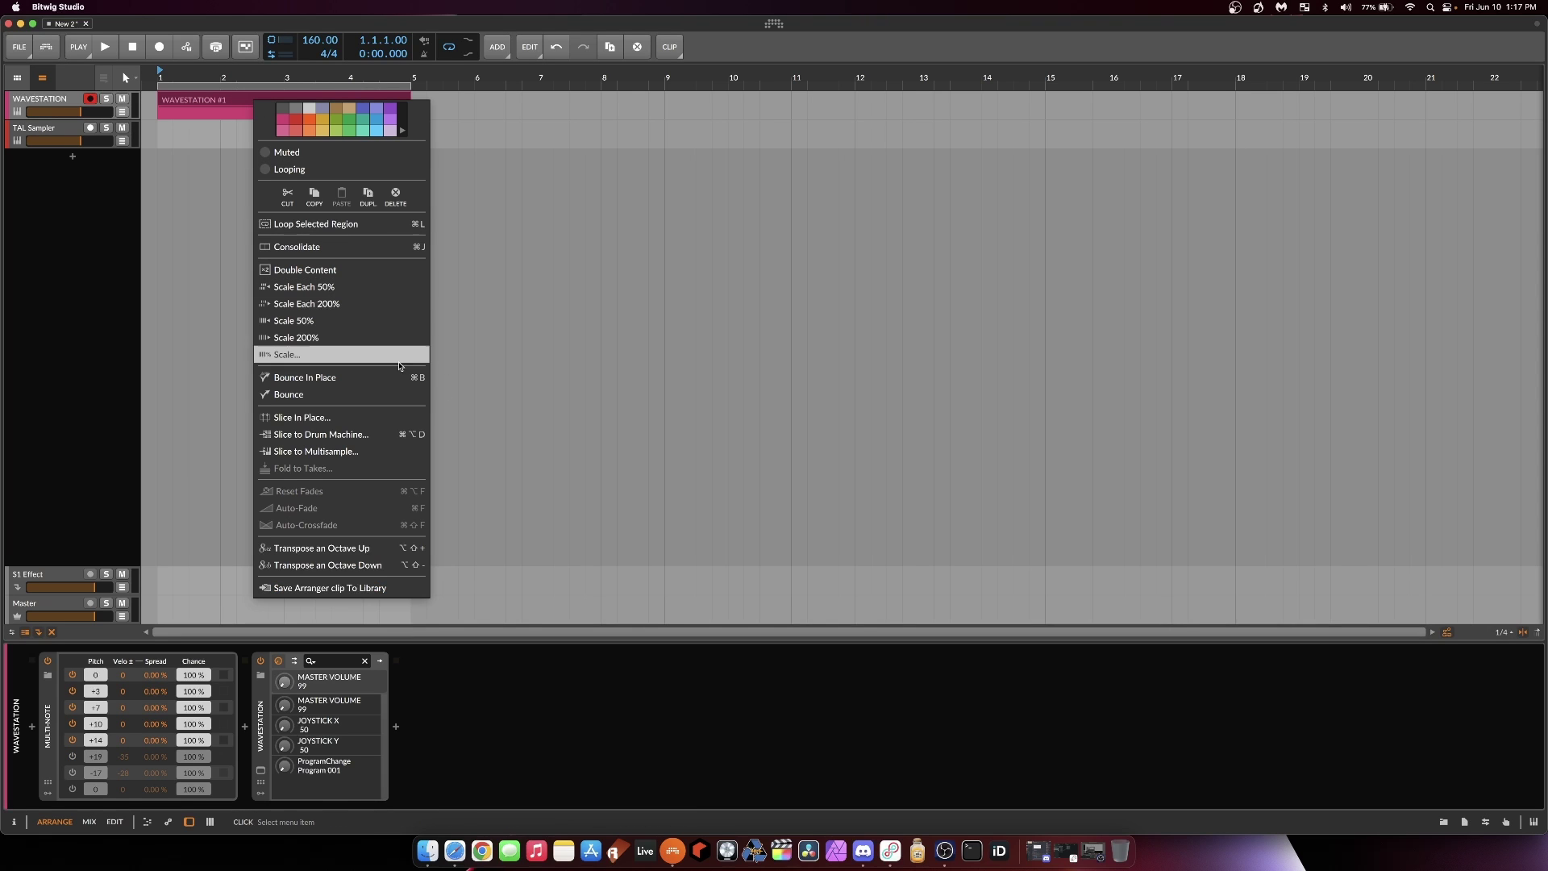
pyautogui.click(306, 380)
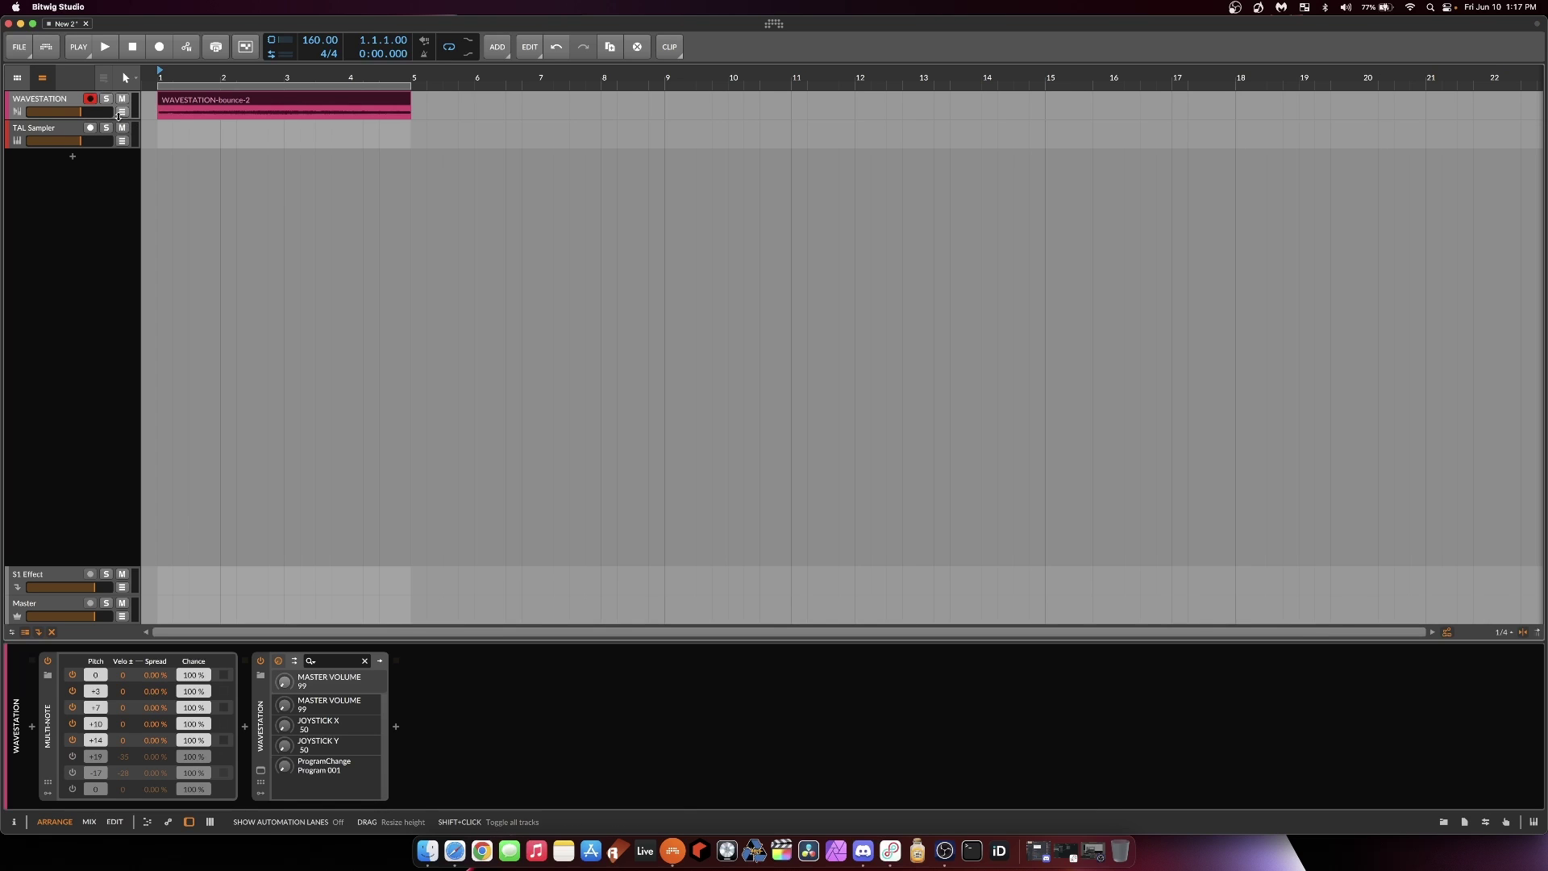
pyautogui.scroll(2, 275, 107)
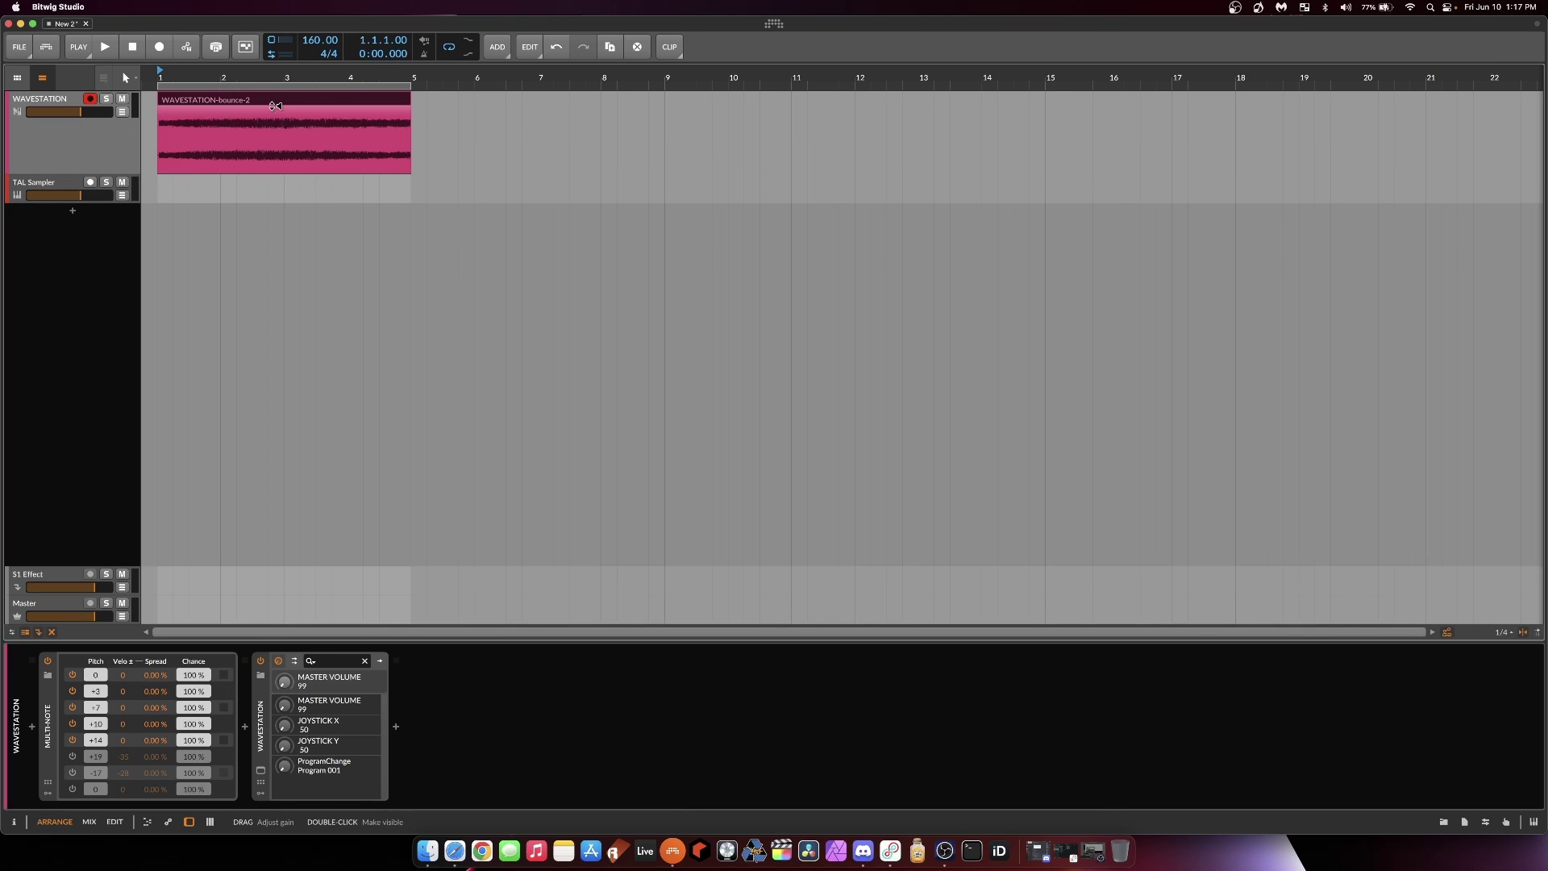
# - Play back the bounced WAVESTATION-bounce-2 audio twice, switching between mixer and arrangement views
pyautogui.hotkey('alt', '2')
pyautogui.press('space')
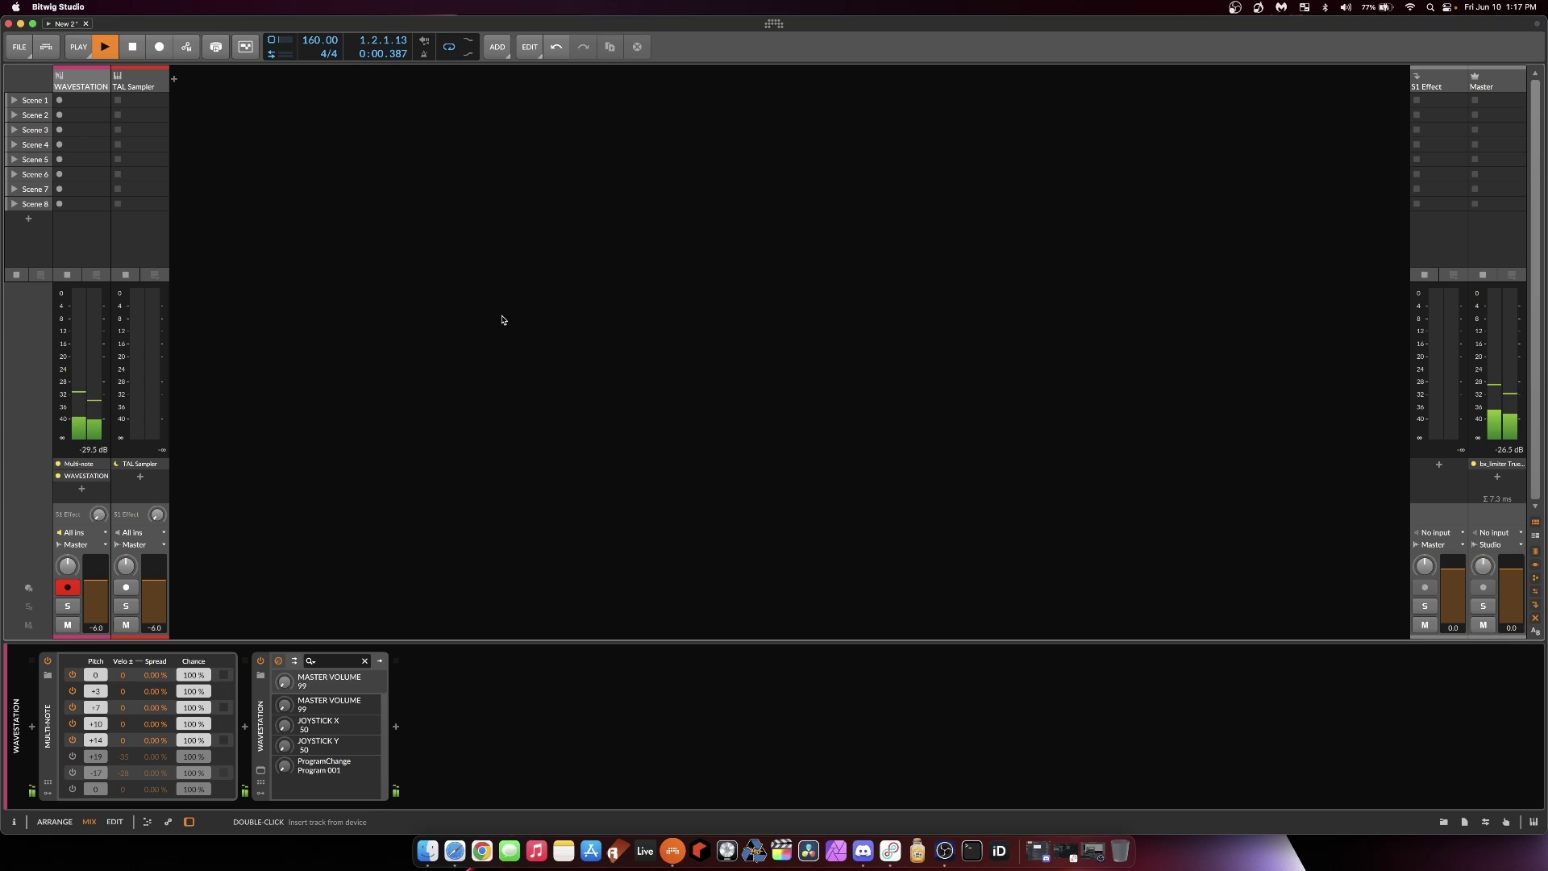
pyautogui.hotkey('alt', '1')
pyautogui.press('space')
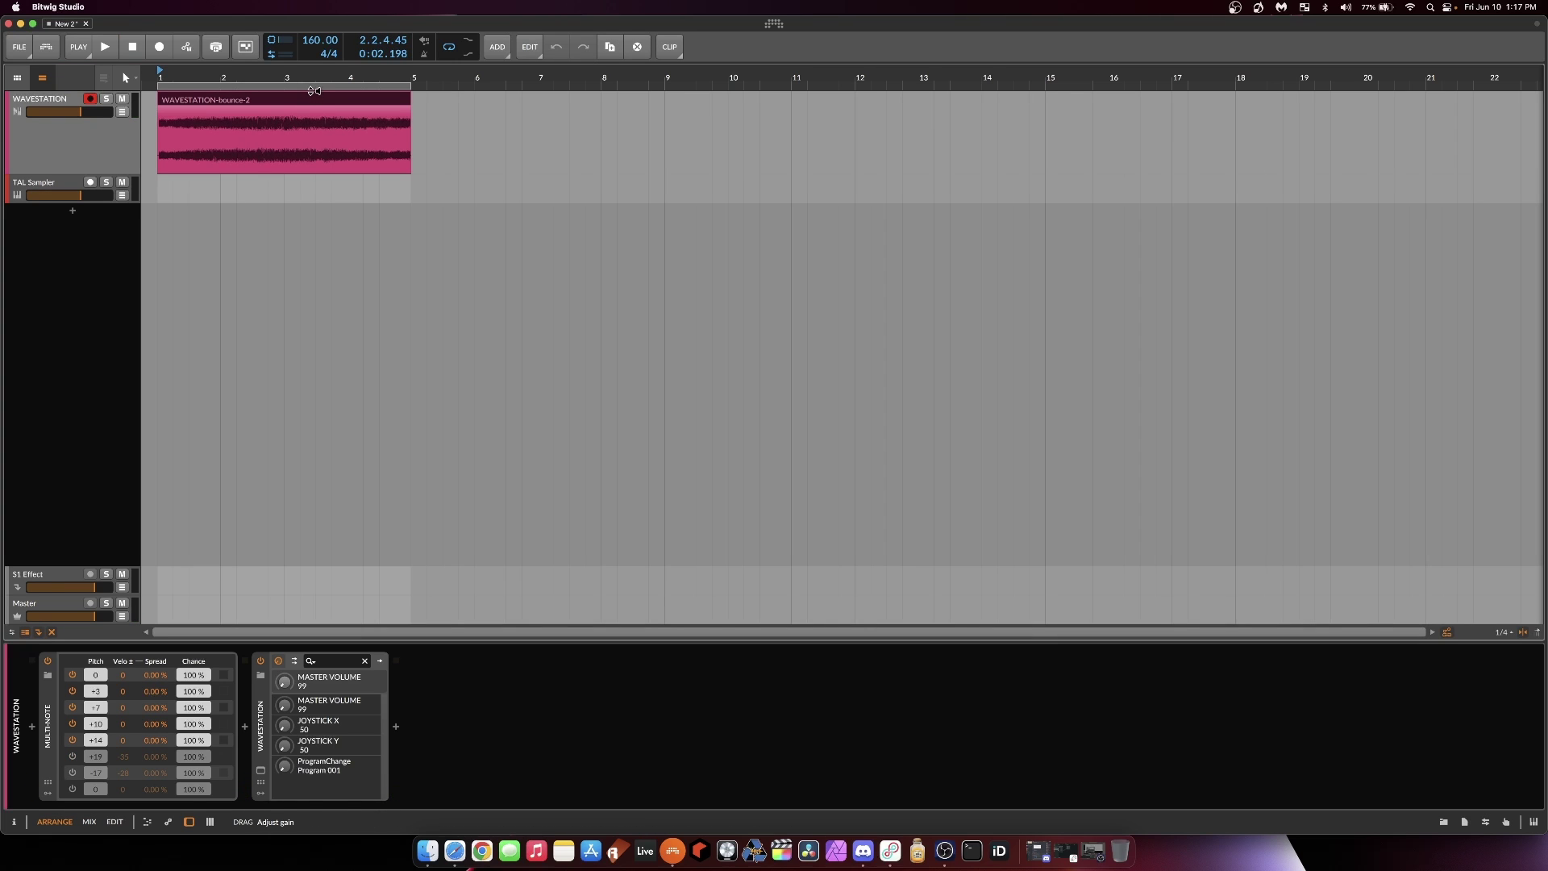
pyautogui.hotkey('alt', '2')
pyautogui.press('space')
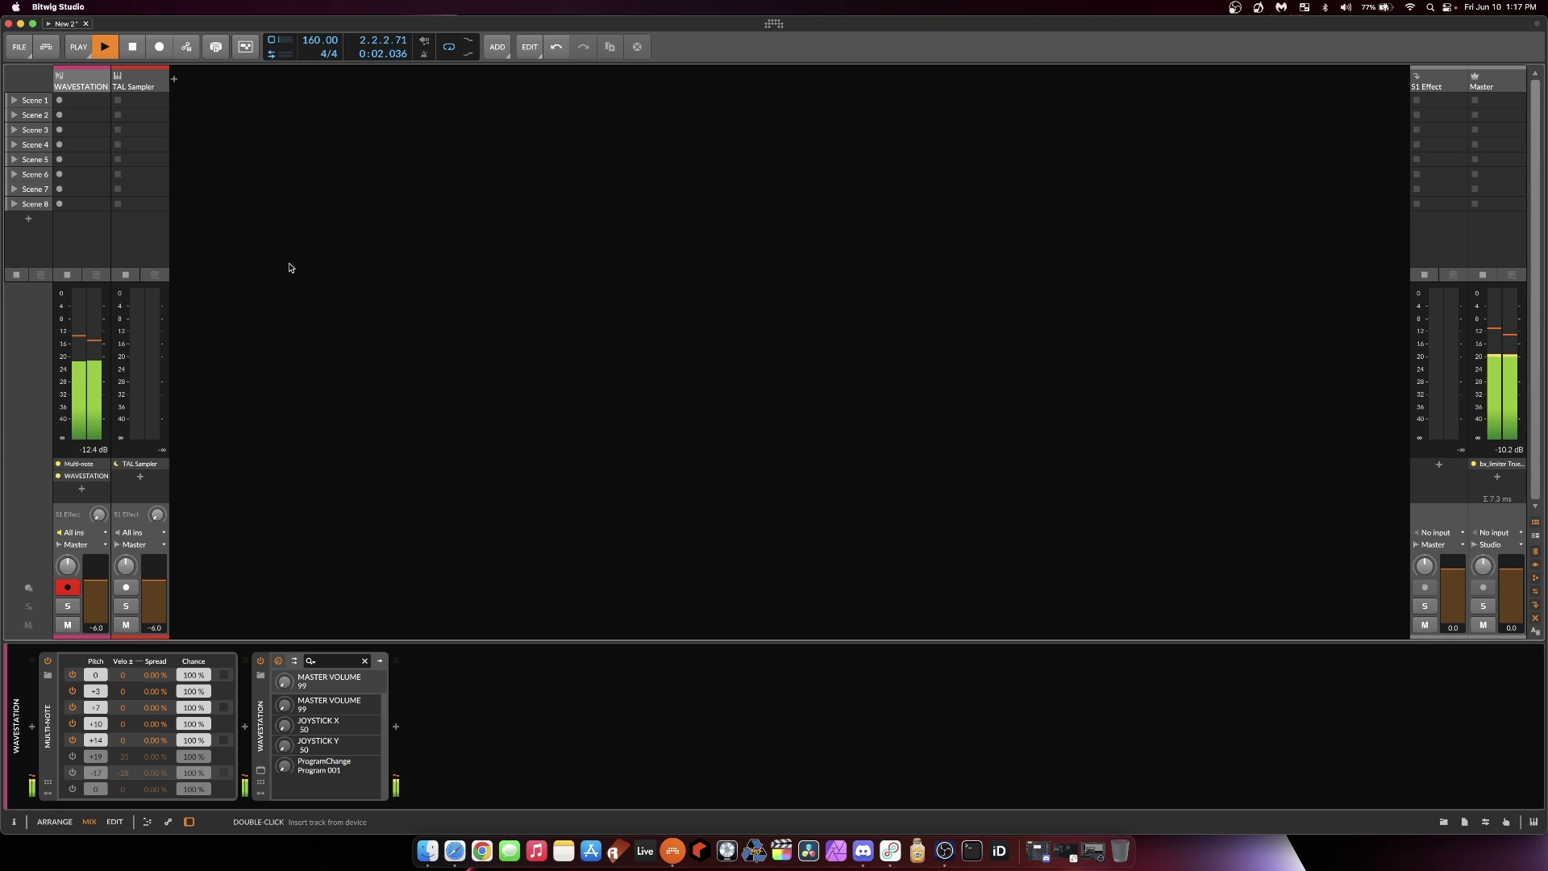
pyautogui.hotkey('alt', '1')
pyautogui.press('space')
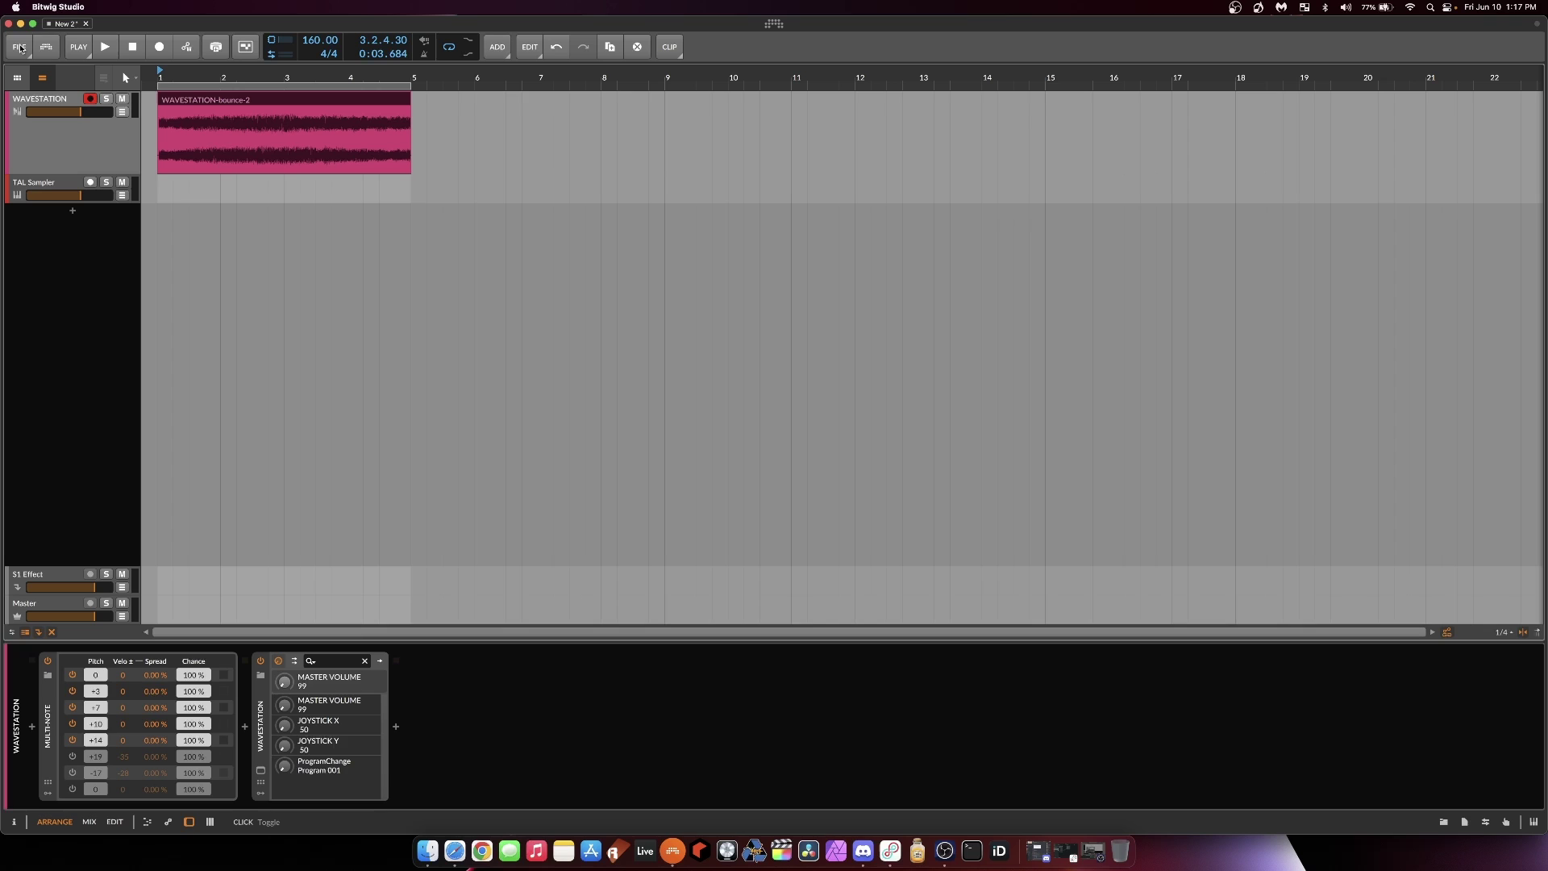
# - Export the WAVESTATION track over the loop region (bars 1–5) as 24-bit, 44100 Hz WAVE
pyautogui.click(236, 125)
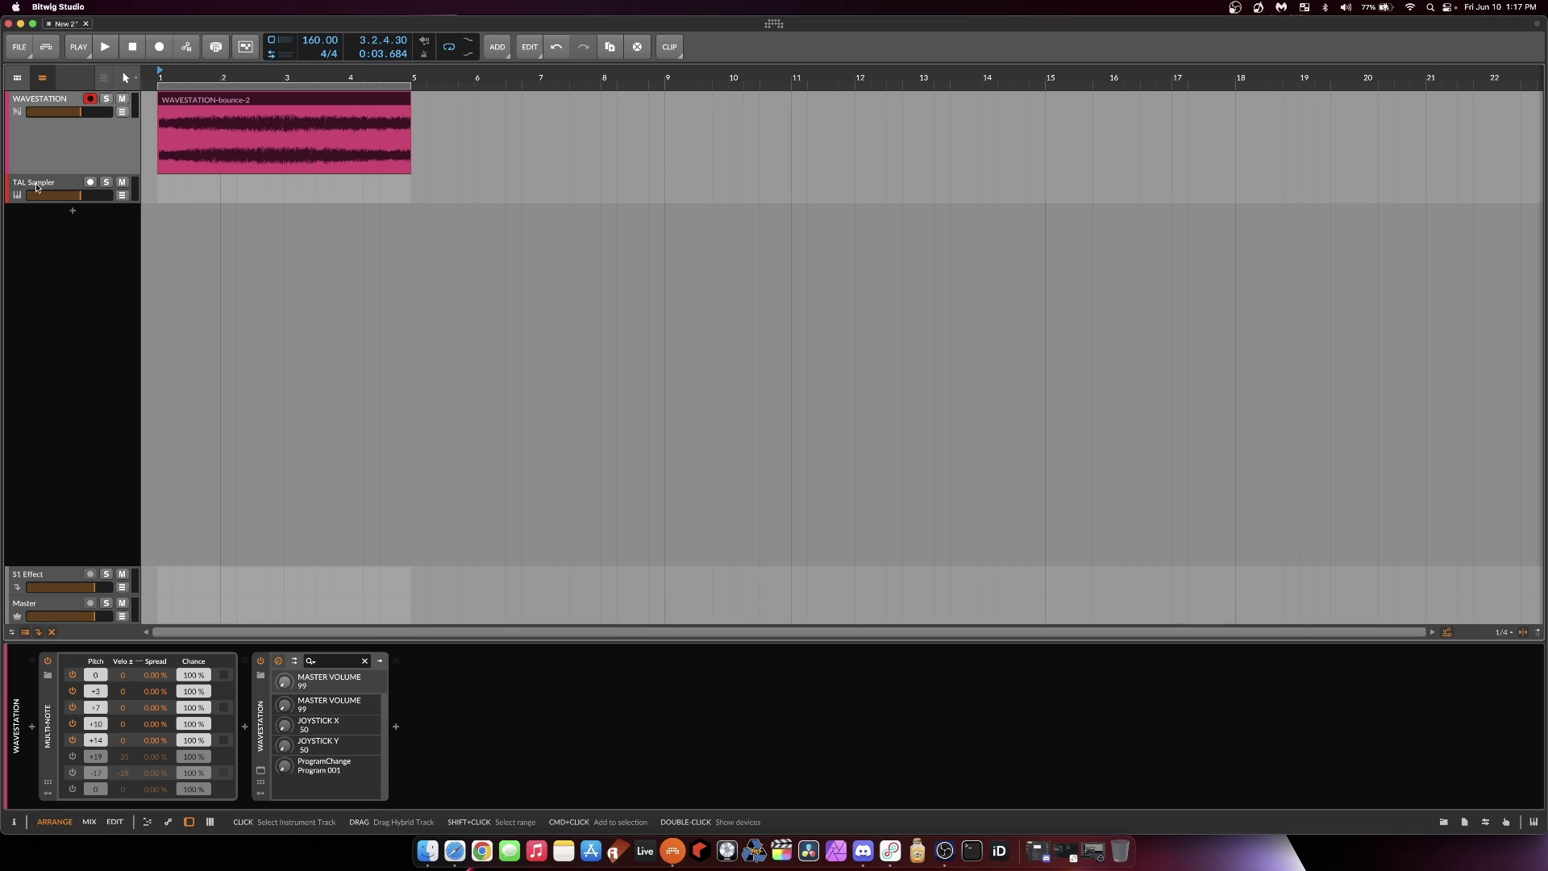
pyautogui.click(23, 51)
pyautogui.click(71, 215)
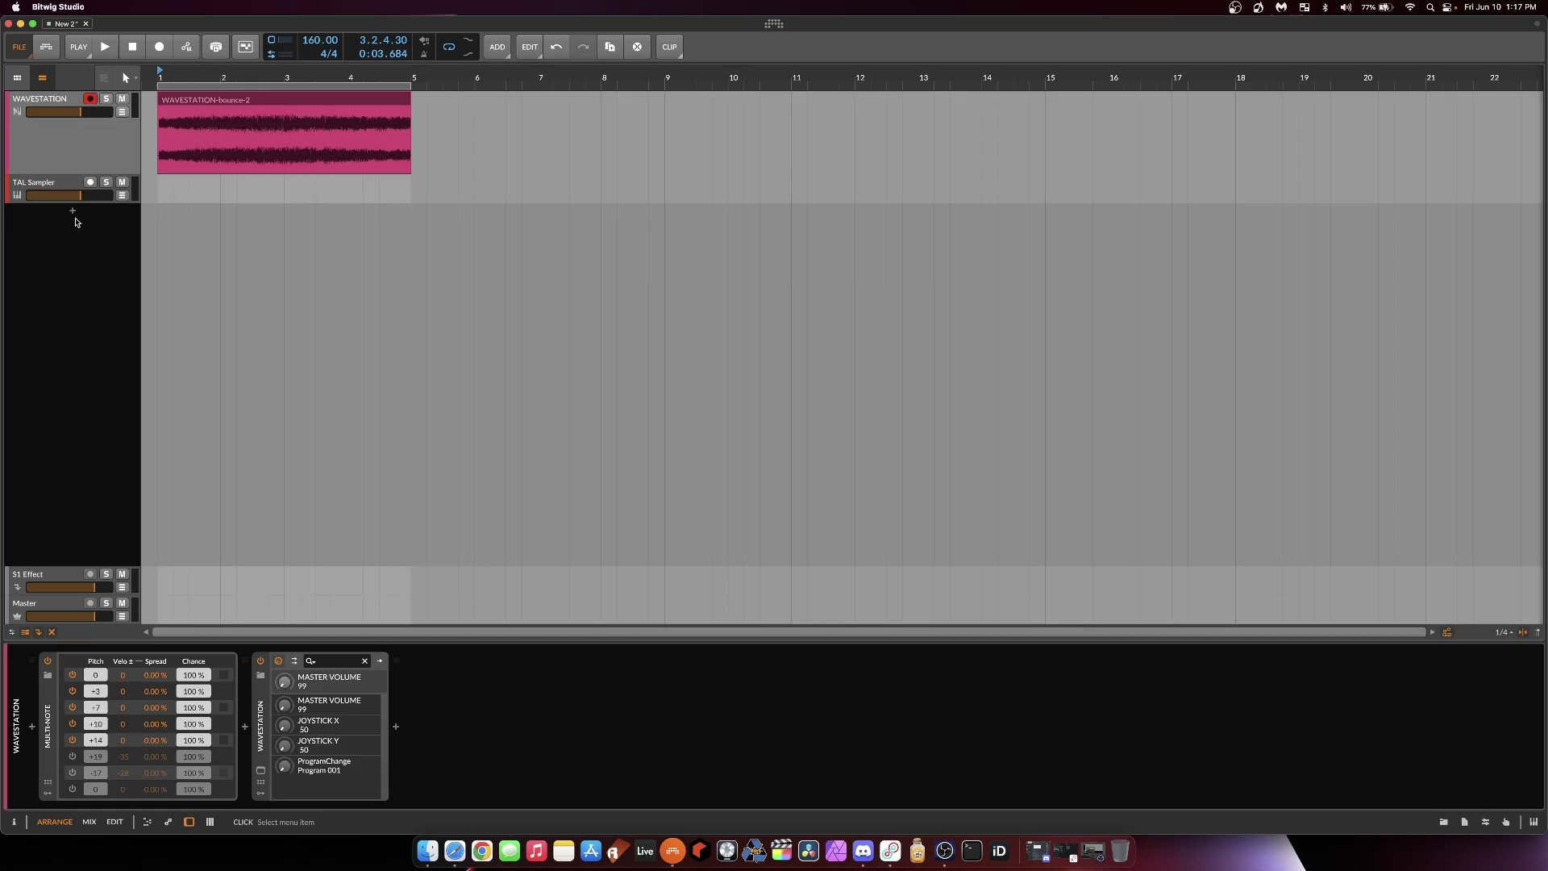
pyautogui.click(889, 338)
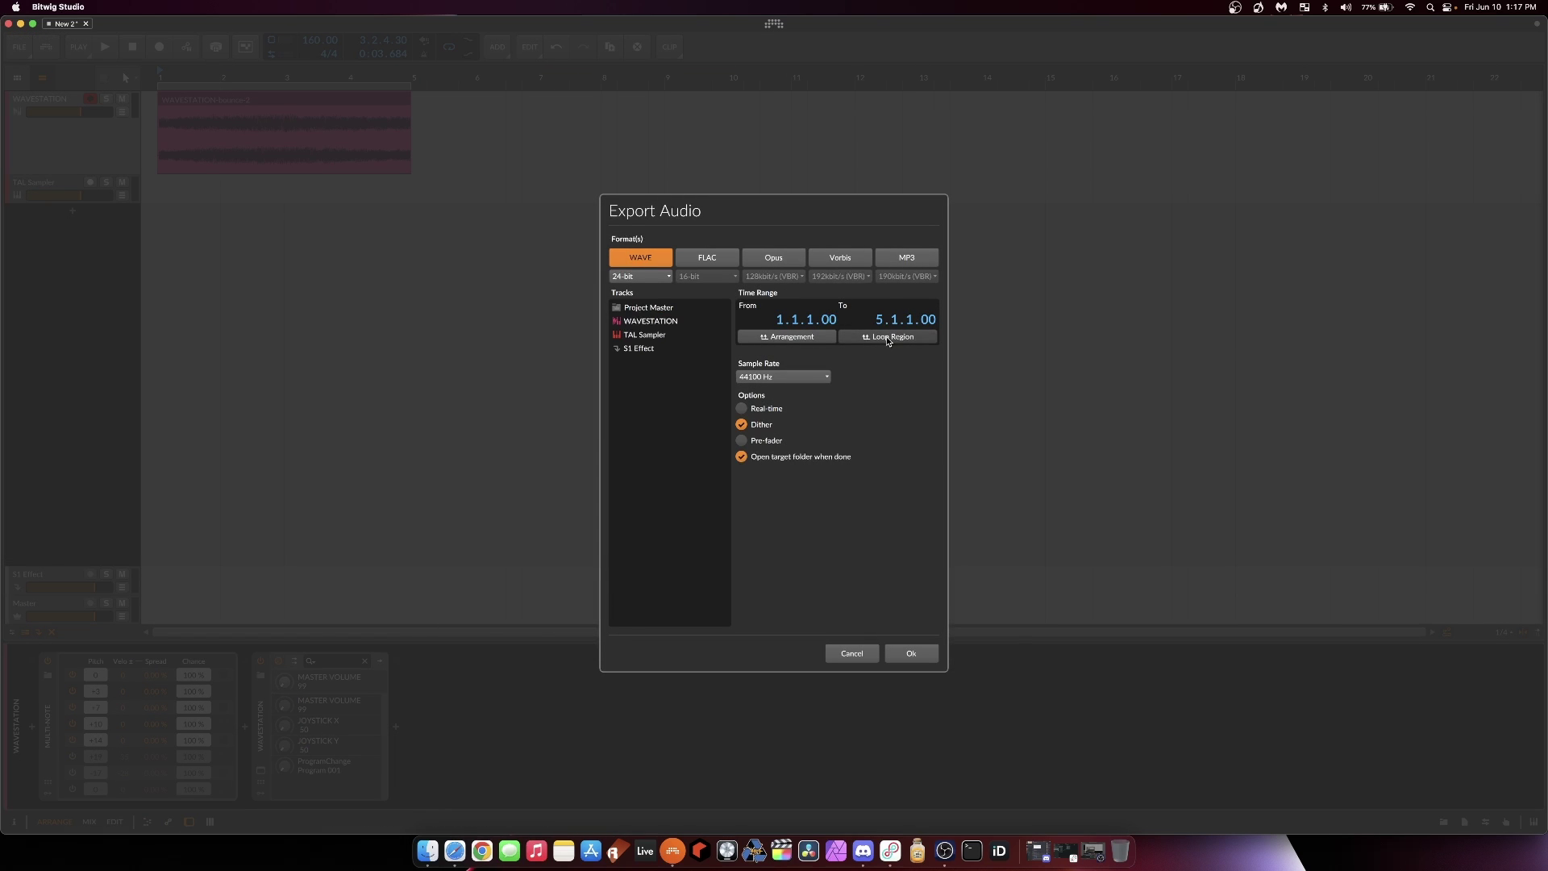
pyautogui.click(669, 322)
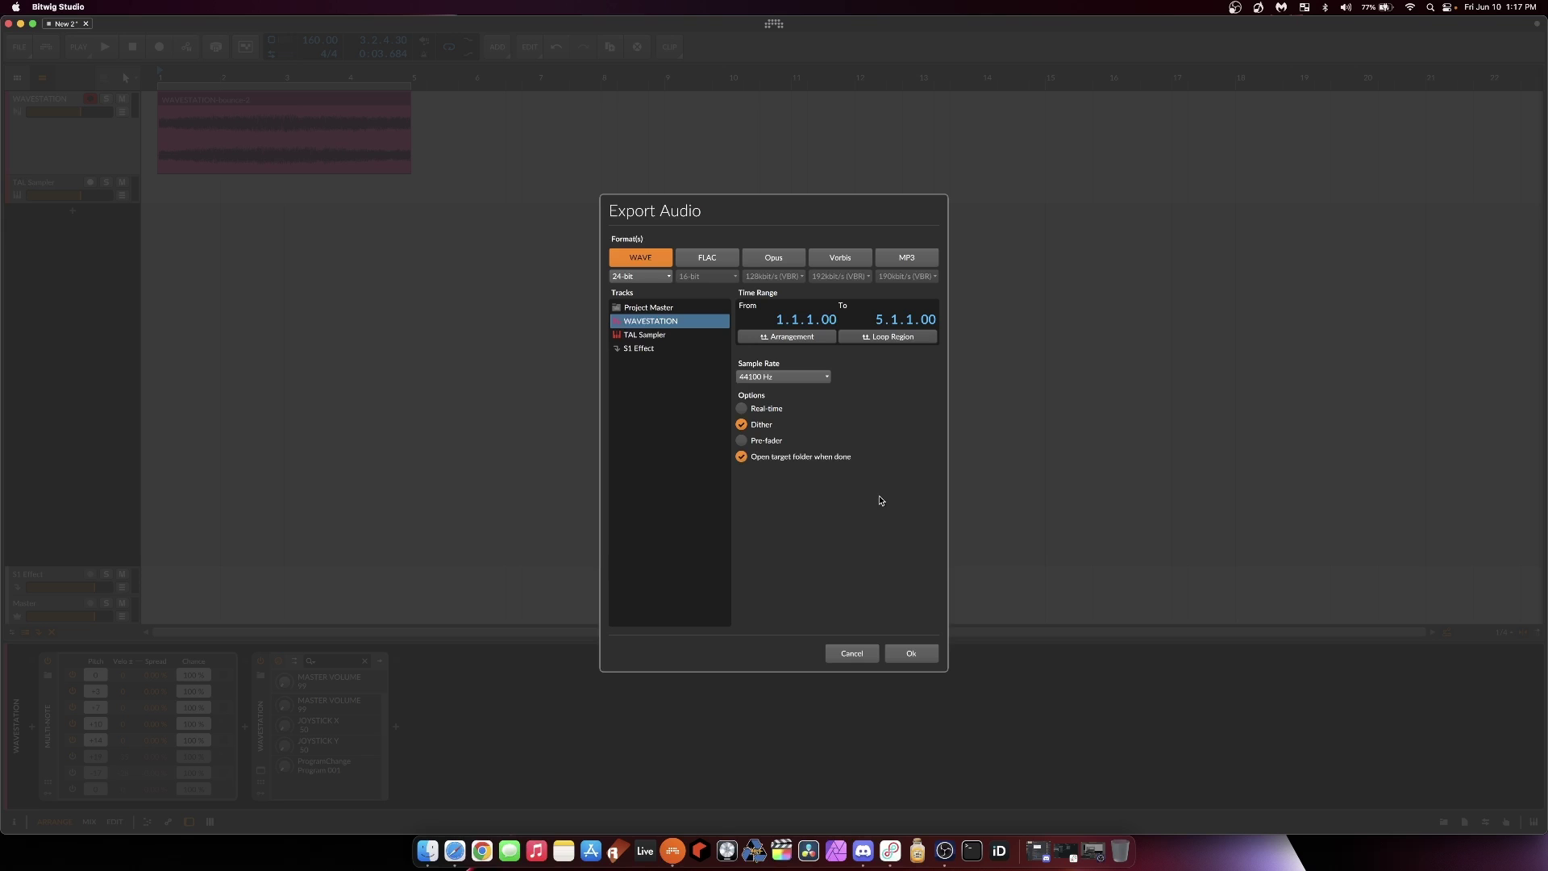
pyautogui.click(912, 653)
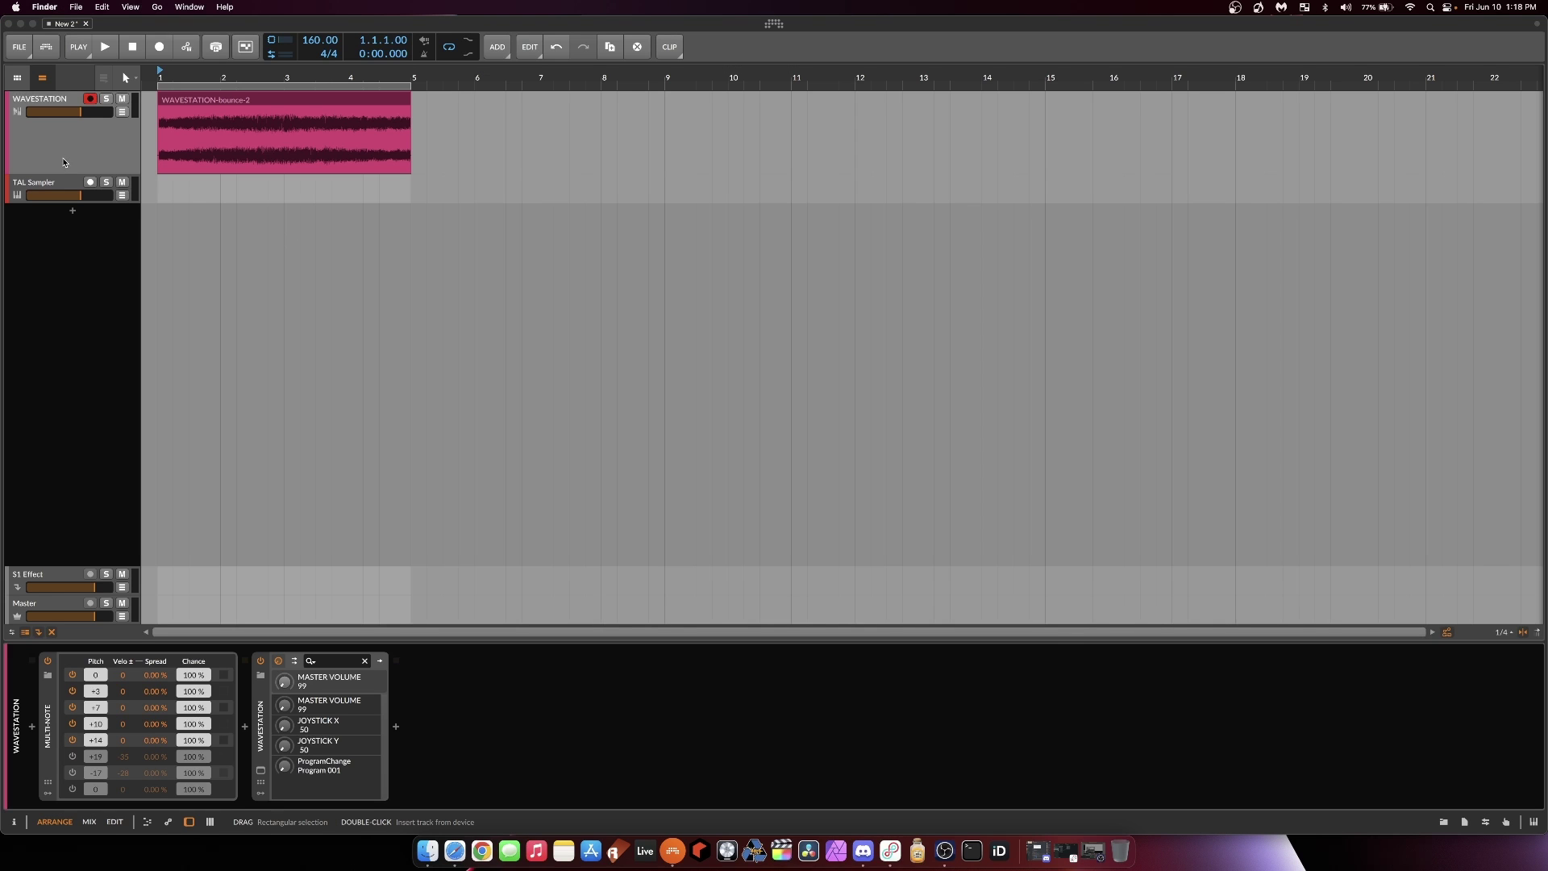
# - Delete the WAVESTATION track and bring up the TAL-Sampler plugin window
pyautogui.moveTo(57, 175); pyautogui.dragTo(60, 100)
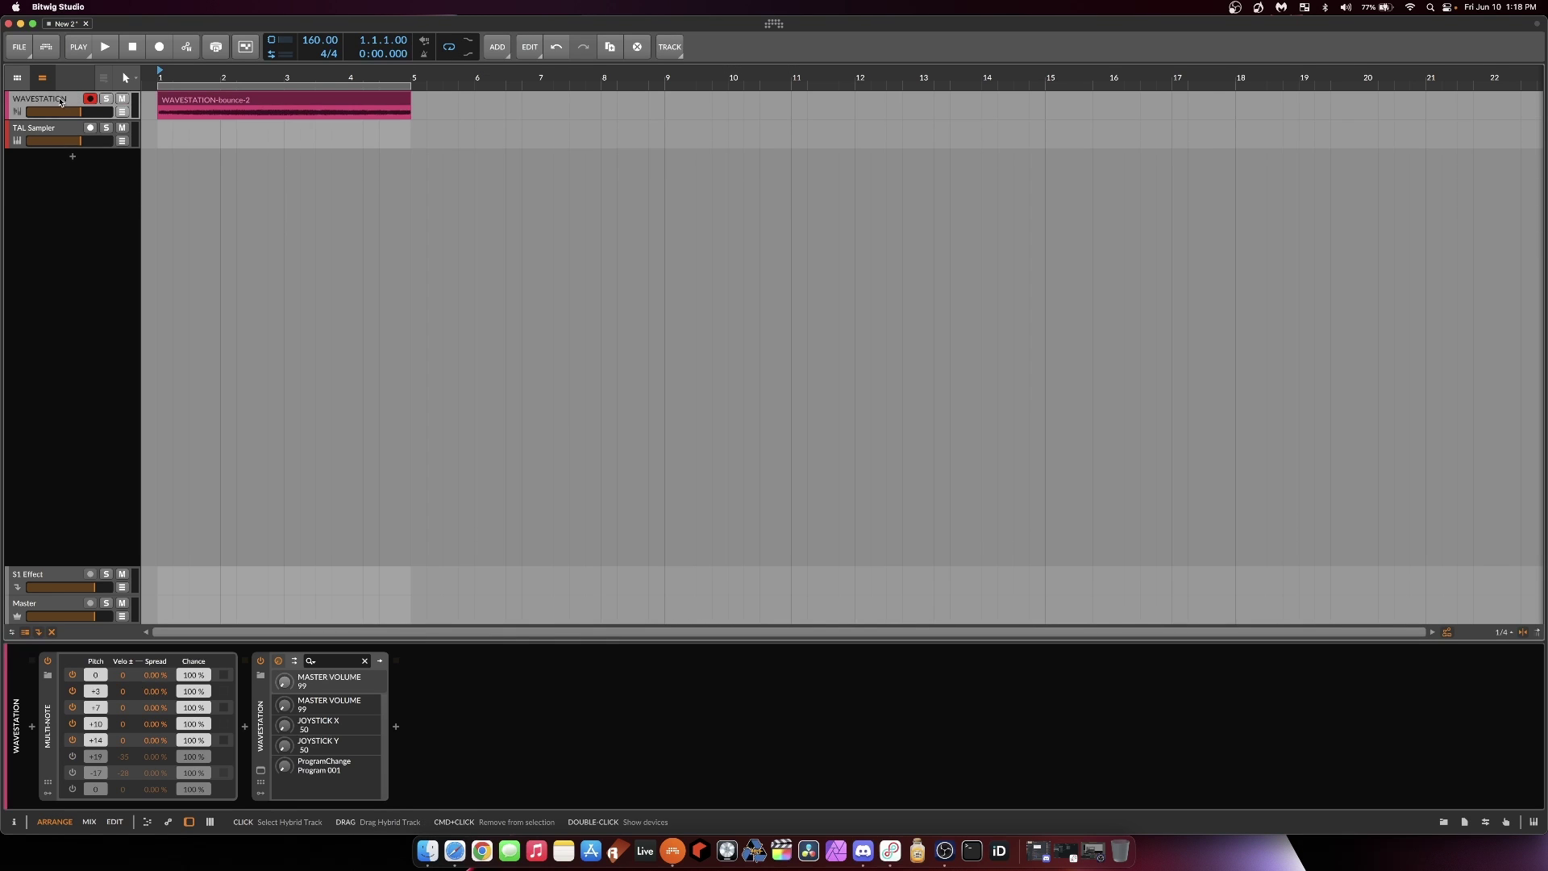
pyautogui.press('Delete')
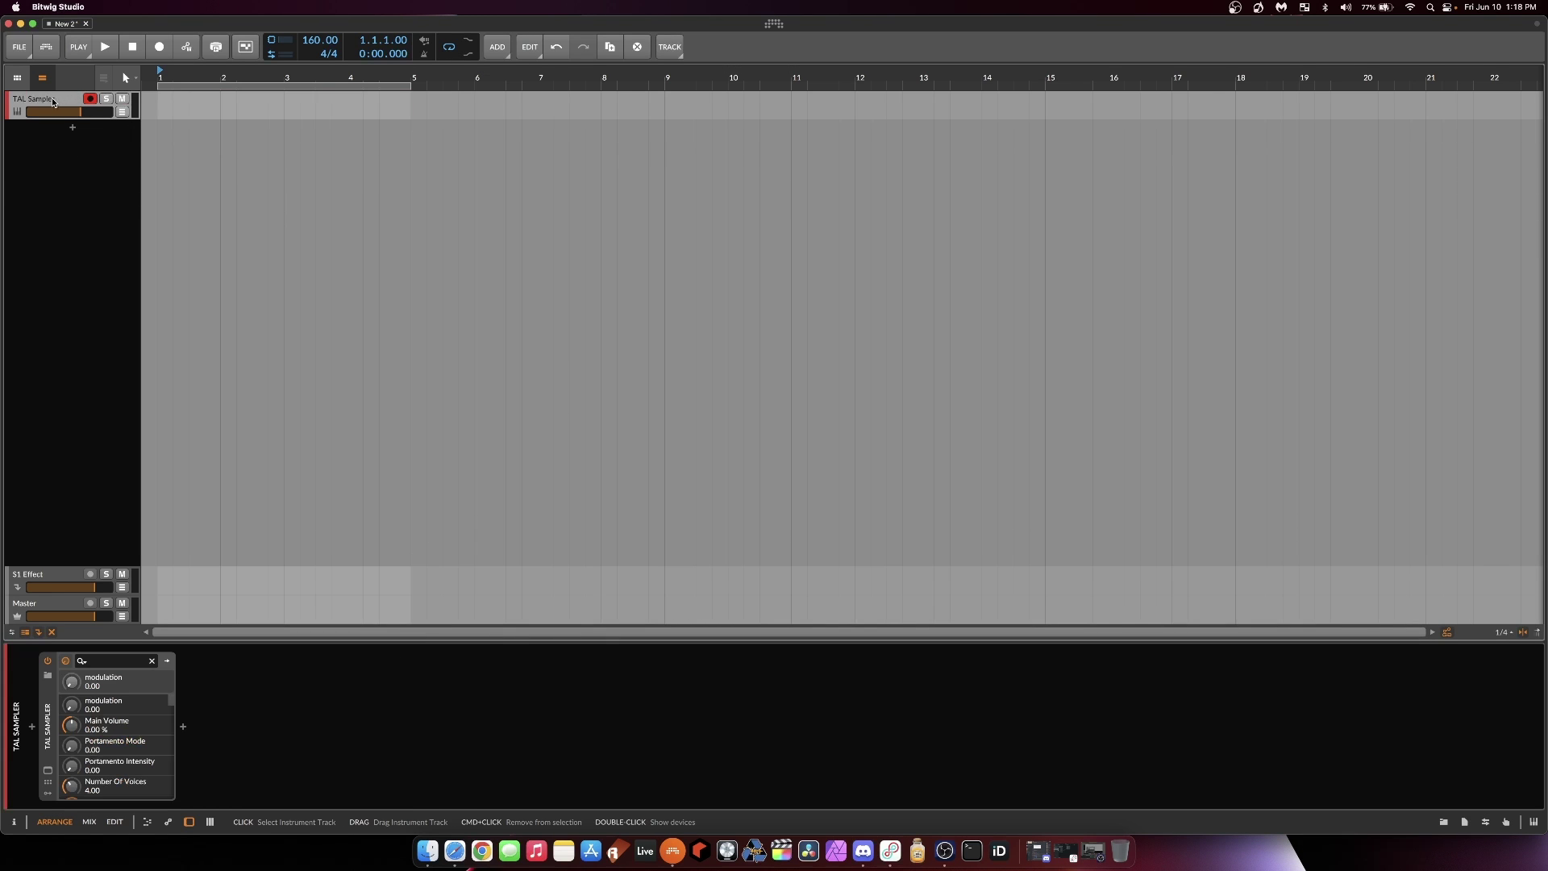
pyautogui.click(47, 771)
pyautogui.moveTo(811, 161); pyautogui.dragTo(690, 147)
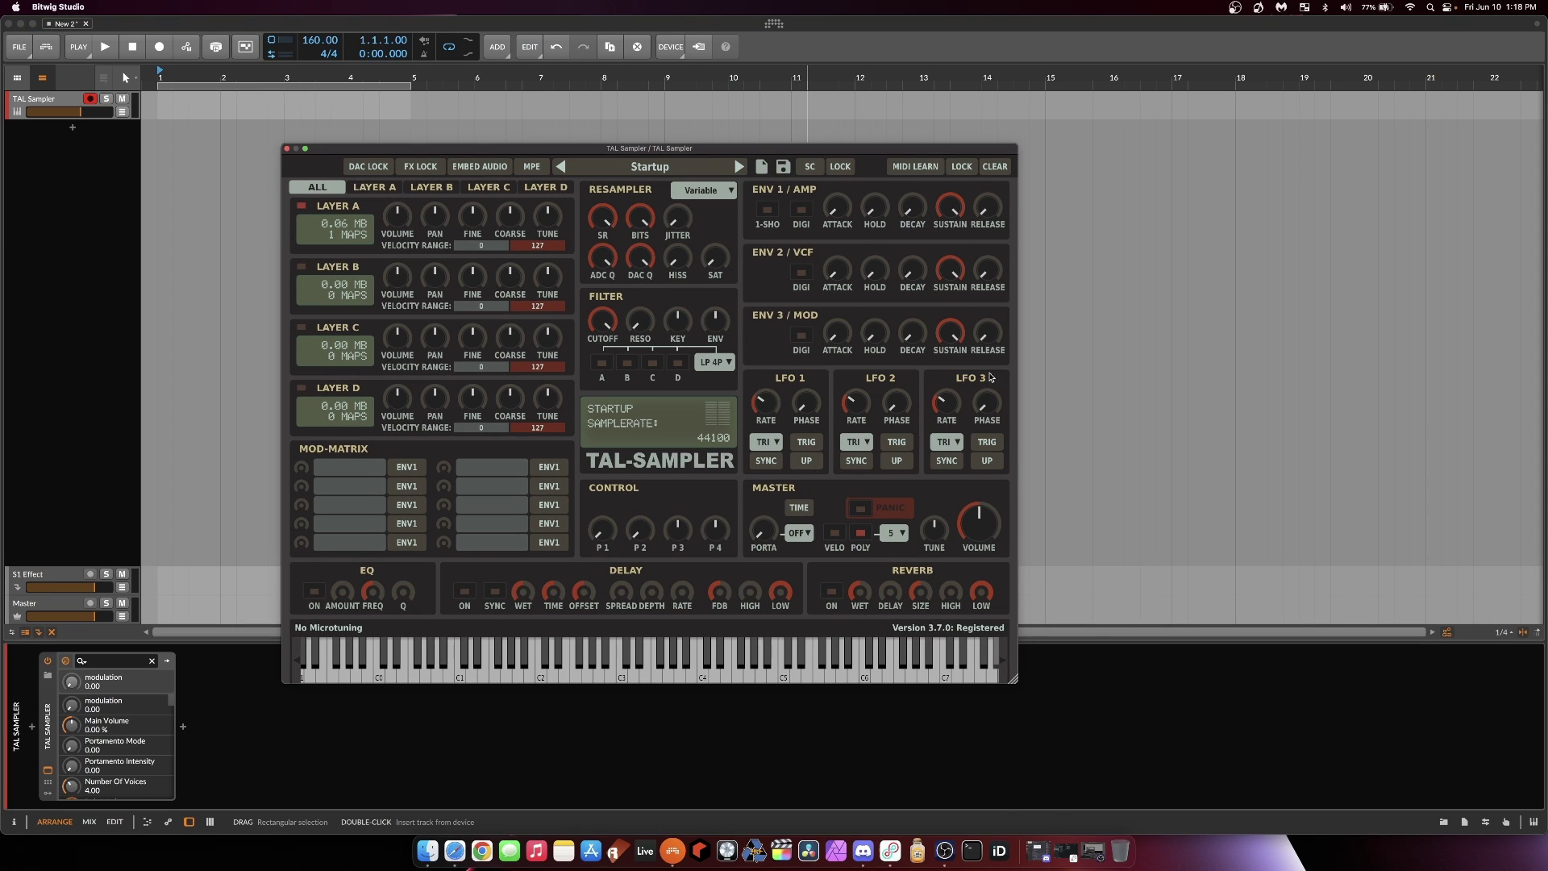
# - Preview wavesation pad.wav in the Browser and drag it onto TAL-Sampler's Layer A
pyautogui.click(1444, 822)
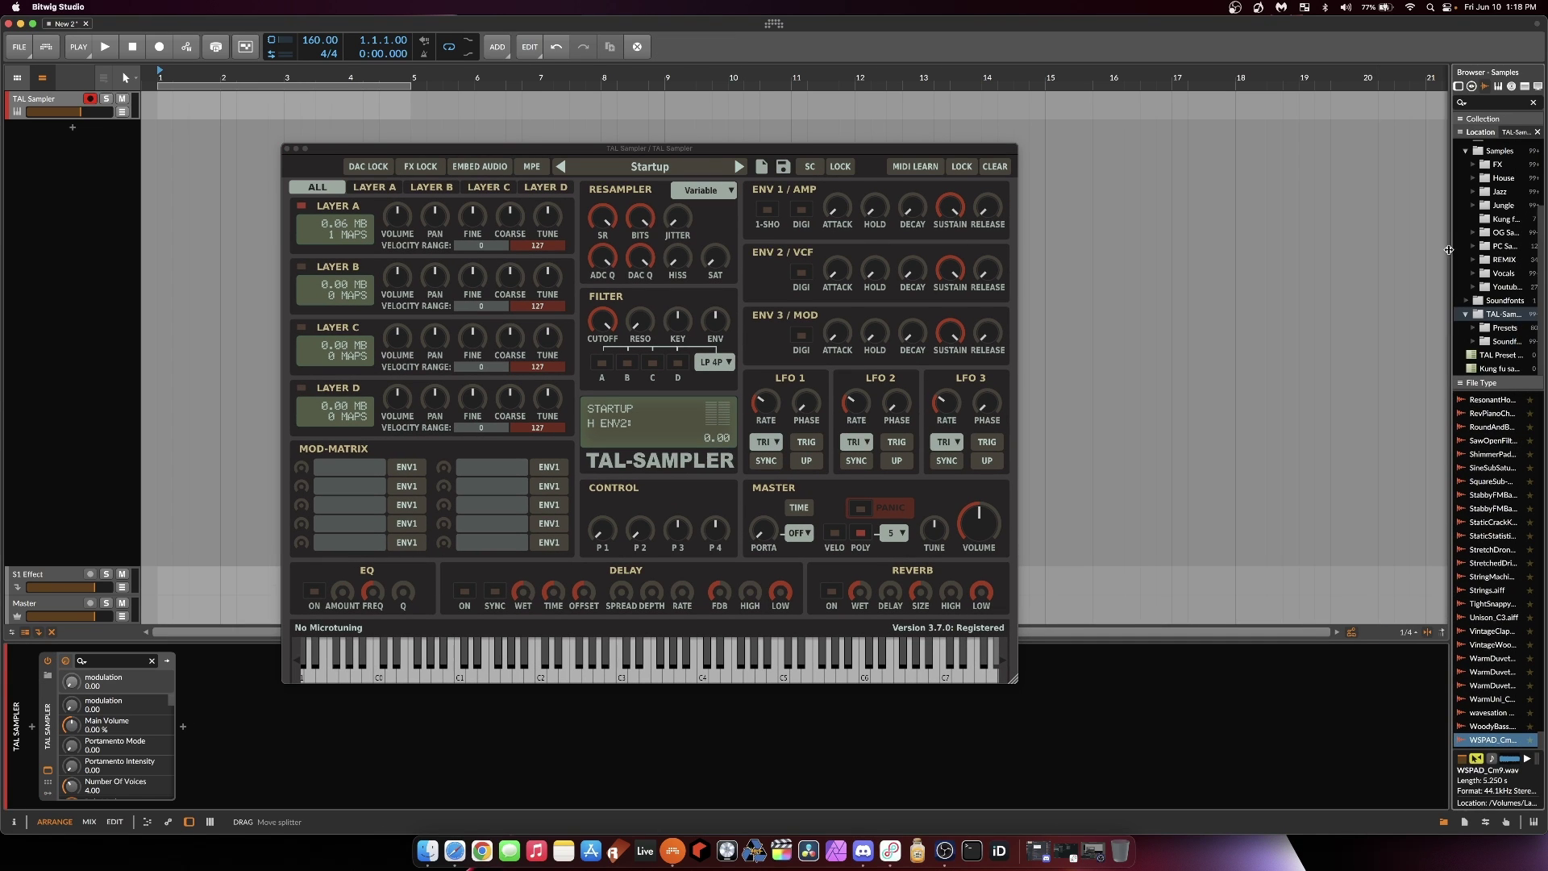
pyautogui.moveTo(1449, 250); pyautogui.dragTo(1212, 258)
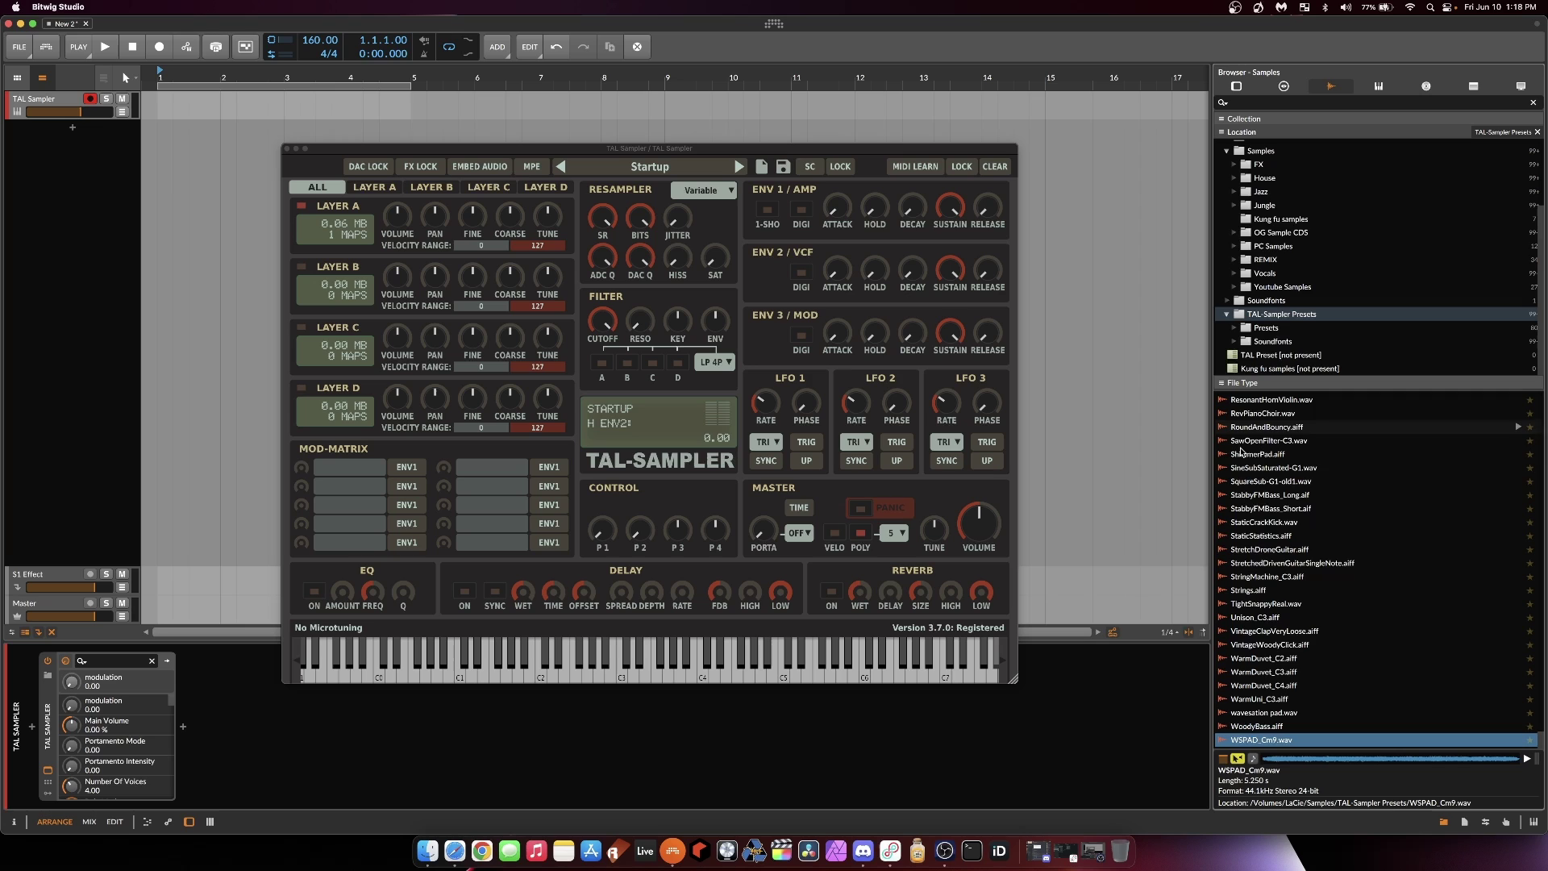
pyautogui.click(1279, 713)
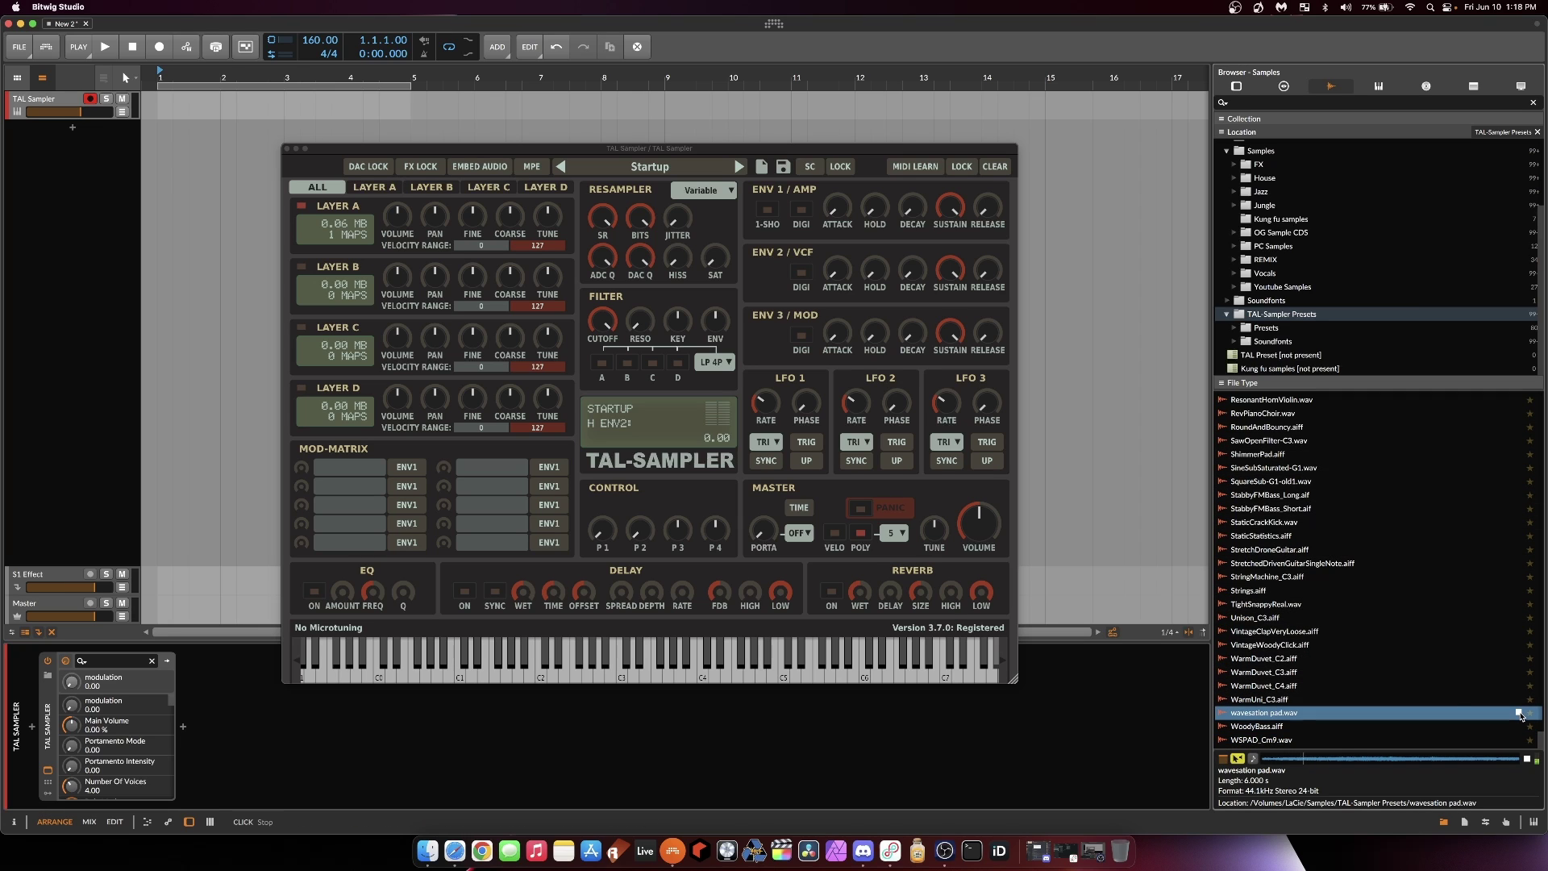
pyautogui.click(1521, 715)
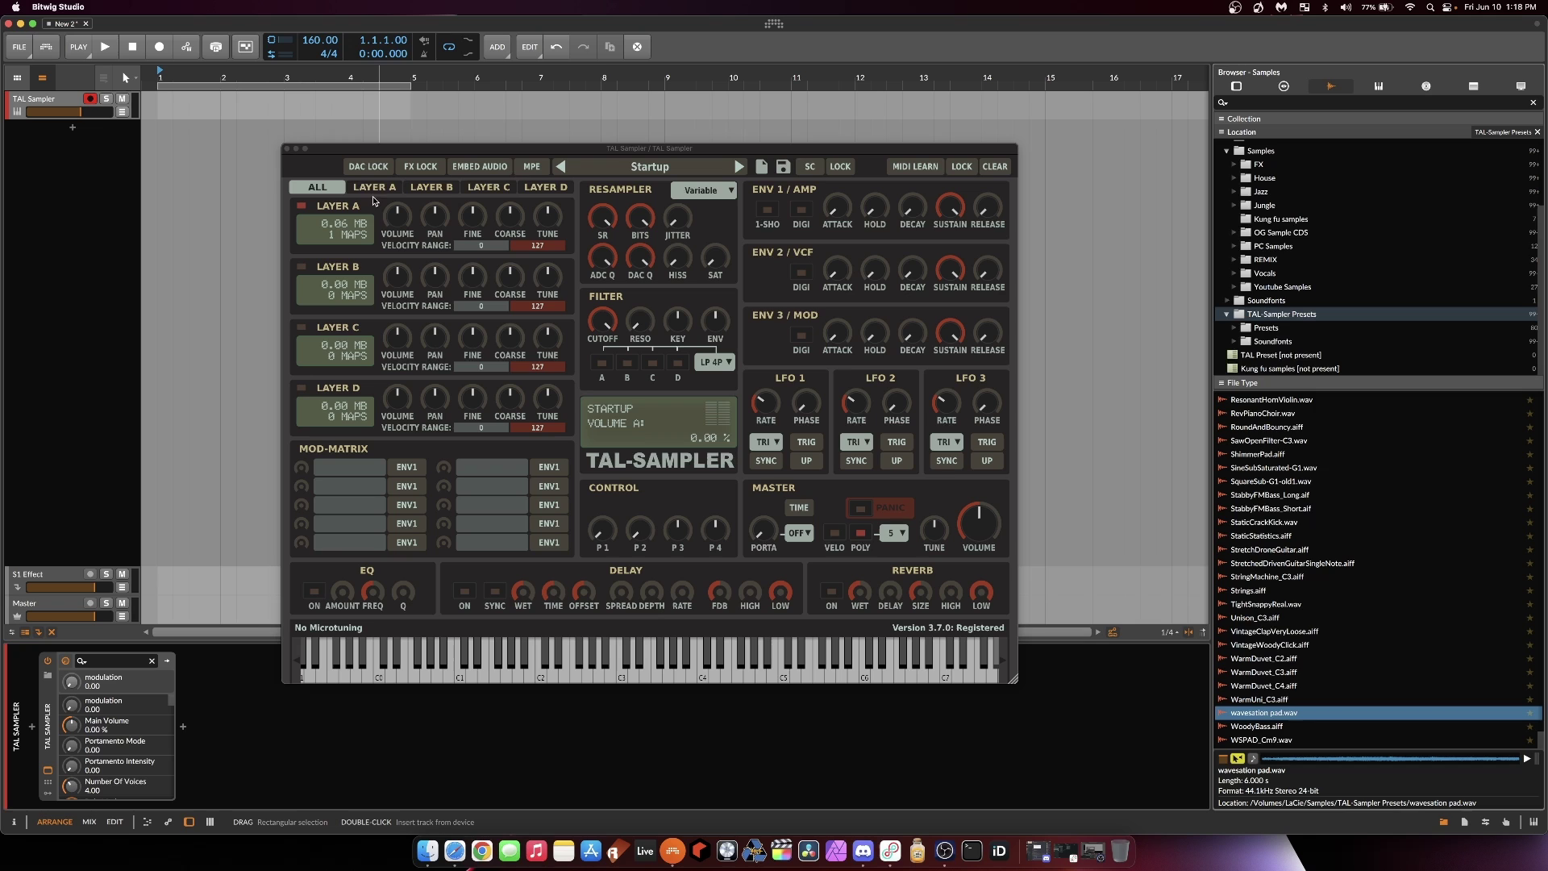
pyautogui.moveTo(562, 148); pyautogui.dragTo(585, 137)
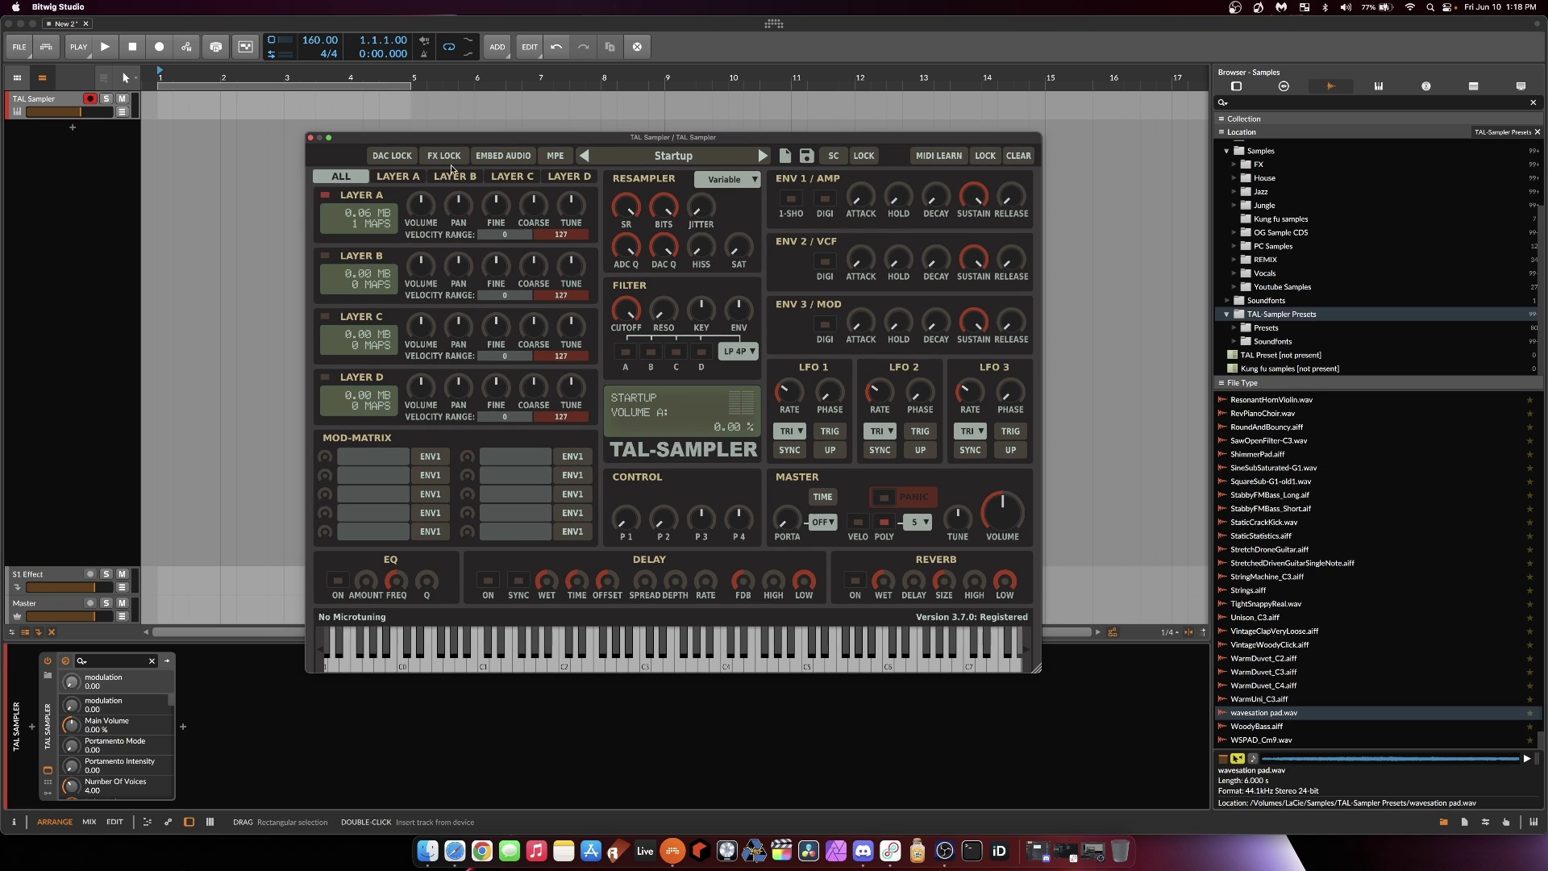
pyautogui.click(398, 179)
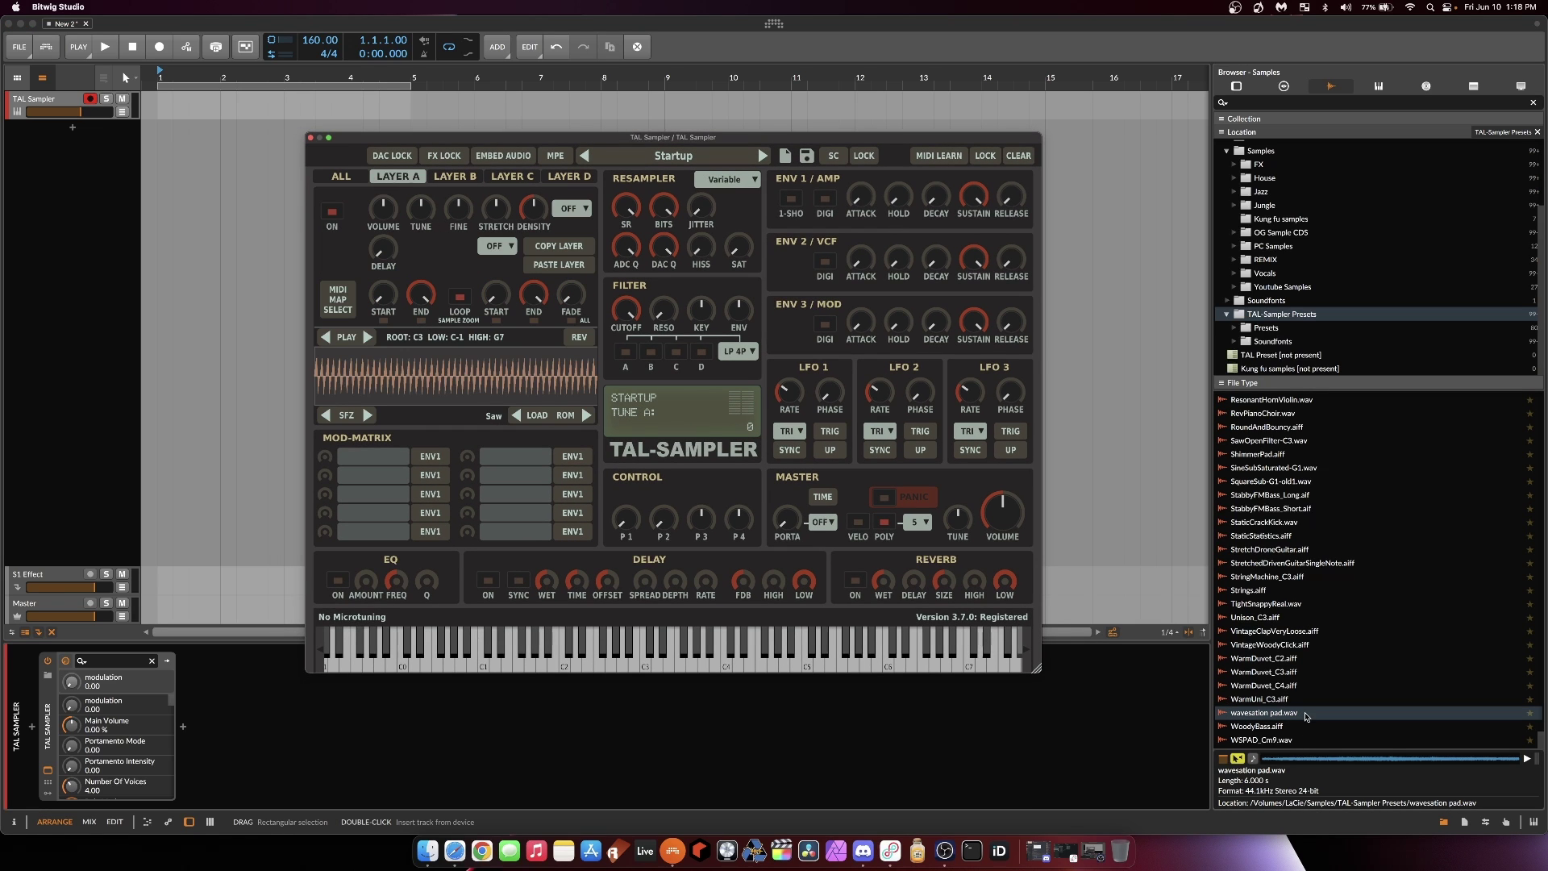
pyautogui.moveTo(1306, 717); pyautogui.dragTo(457, 367)
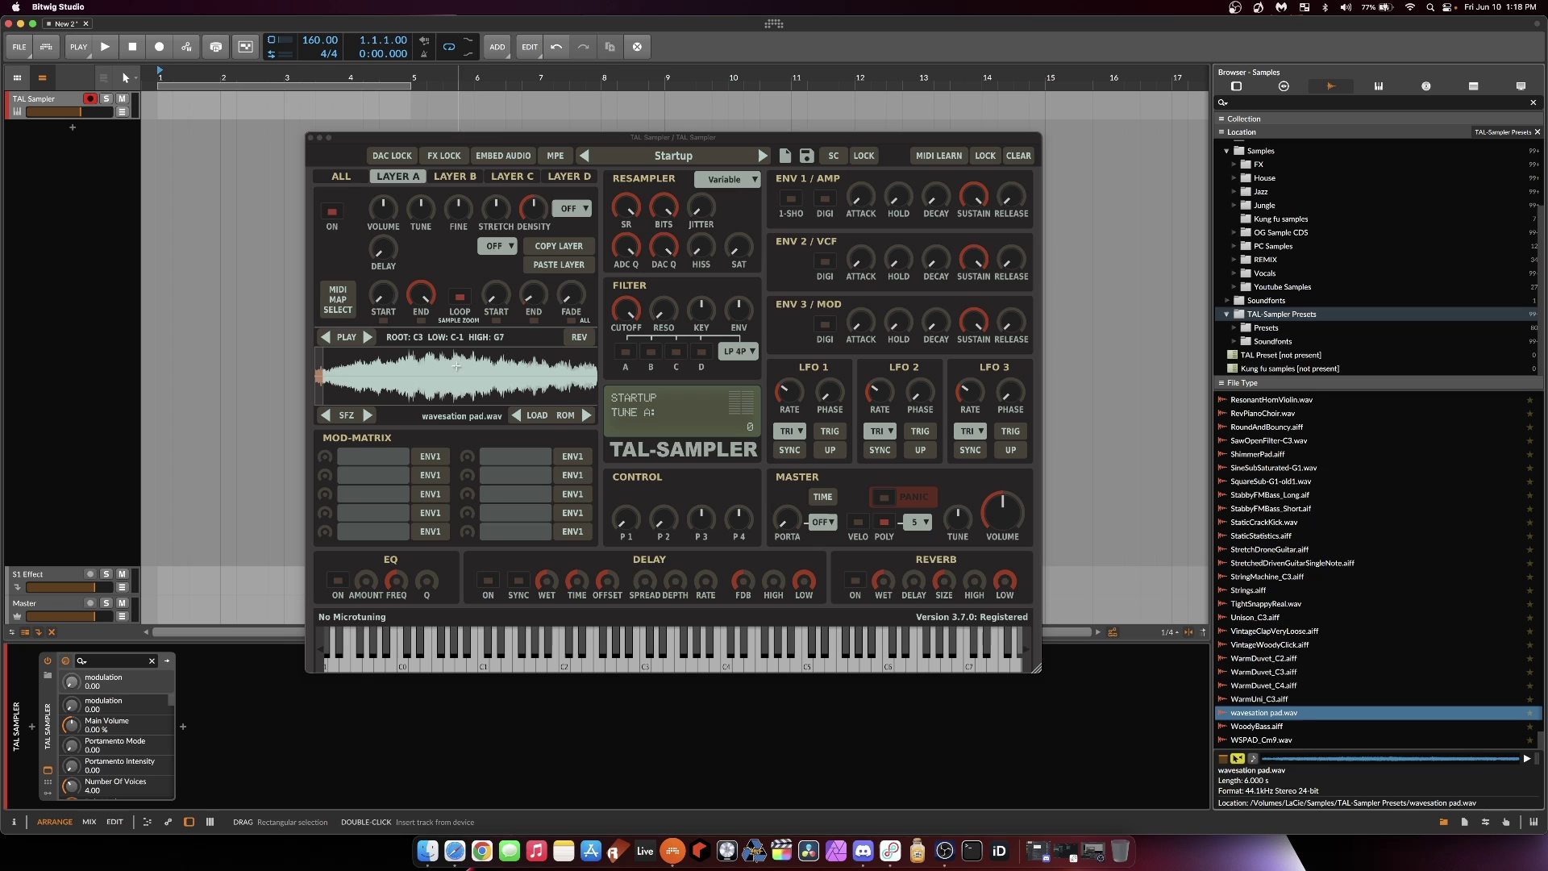
# - Switch off looping for the wavesation pad sample and go back to the main synth page
pyautogui.click(456, 367)
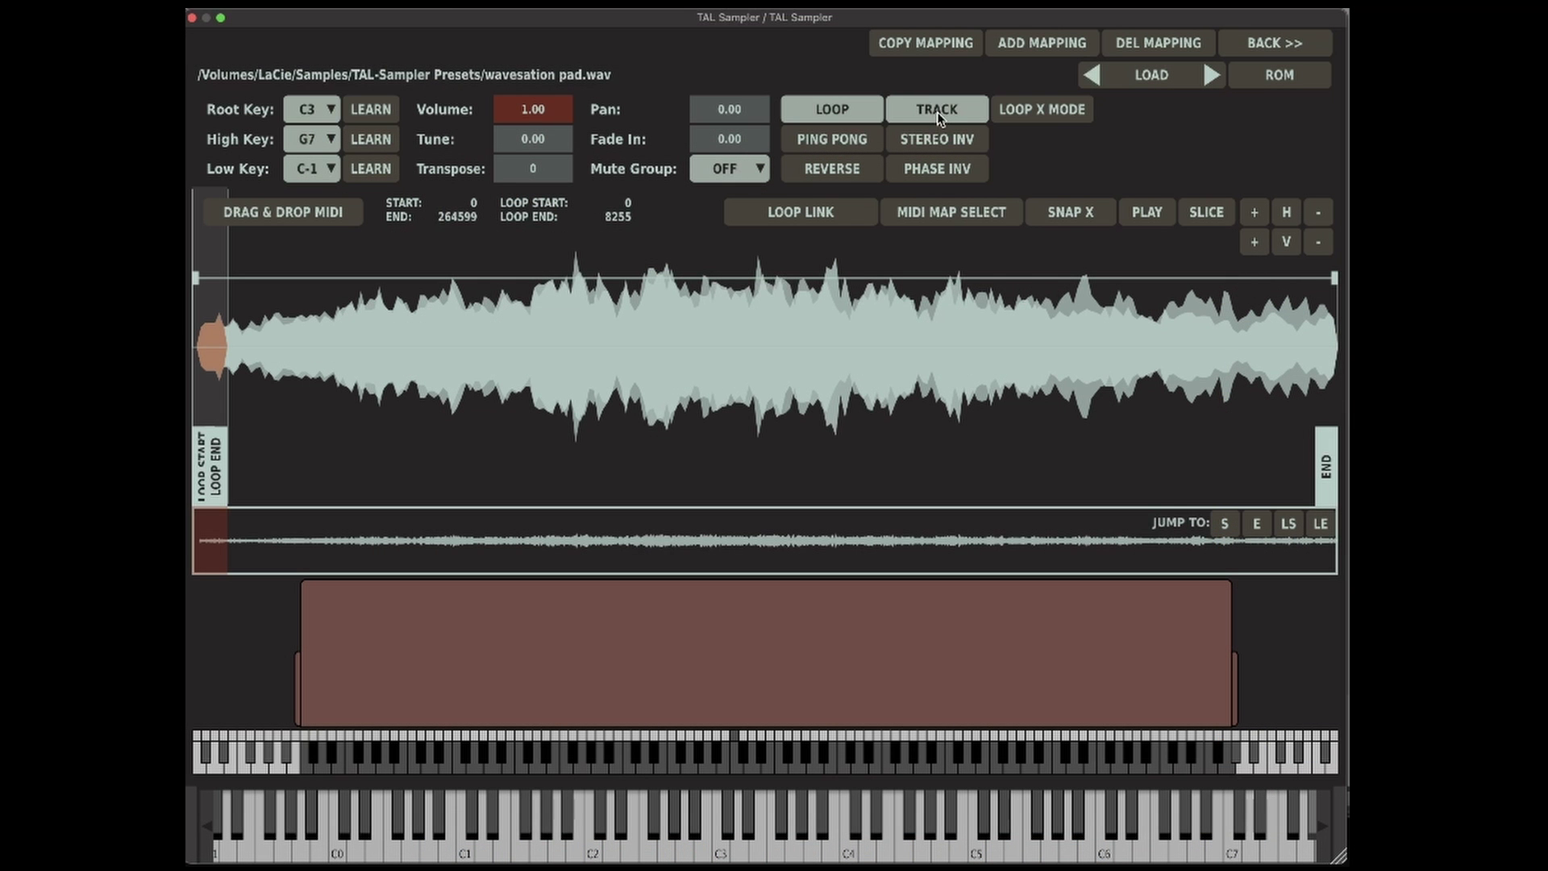
pyautogui.click(853, 113)
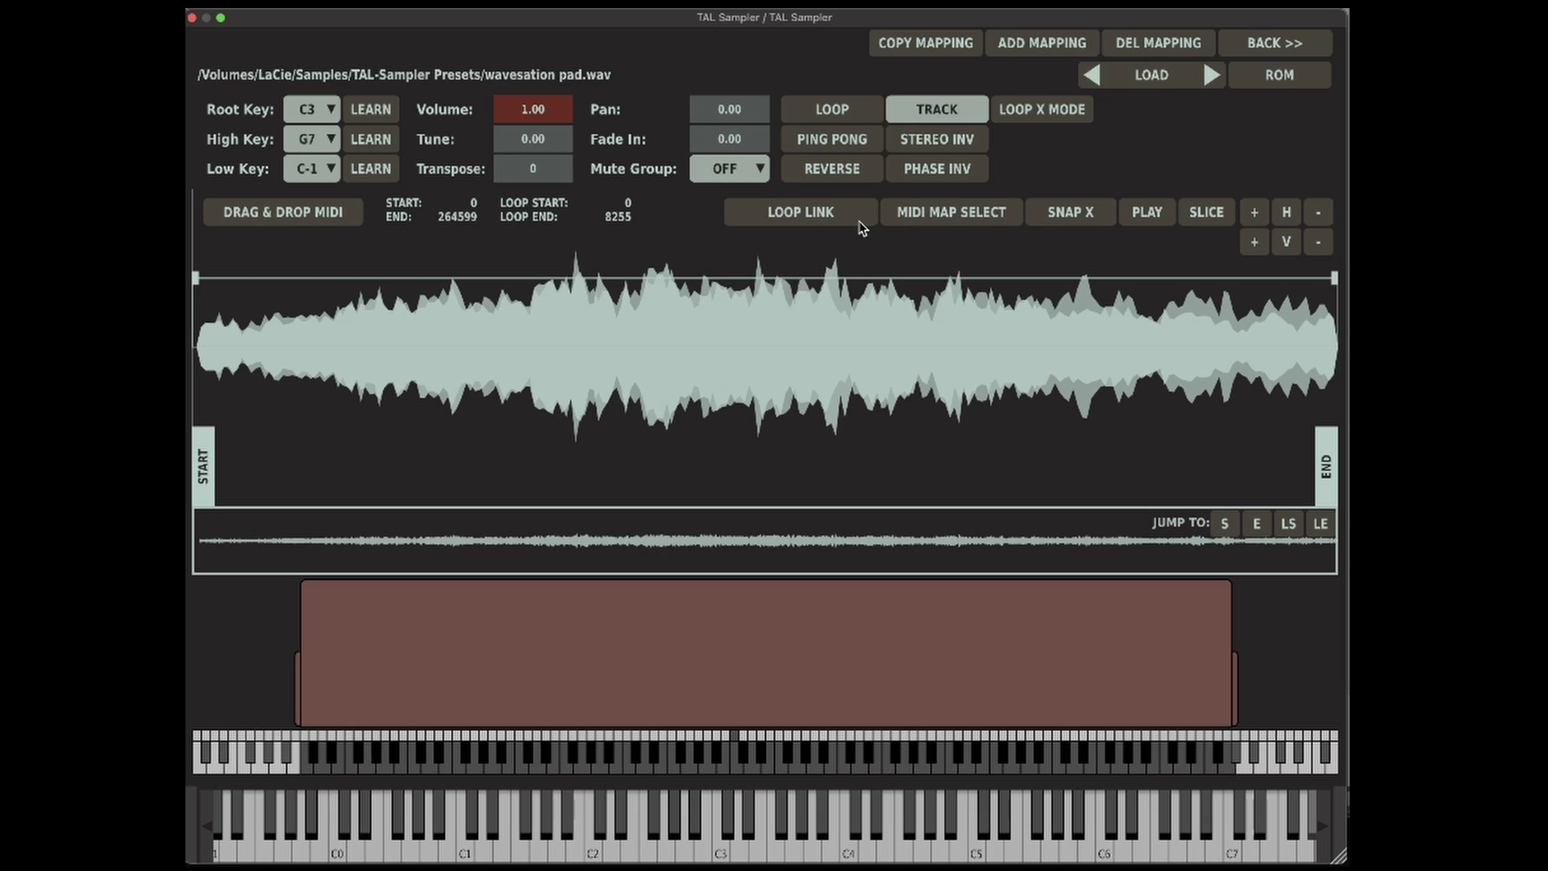
pyautogui.click(1273, 46)
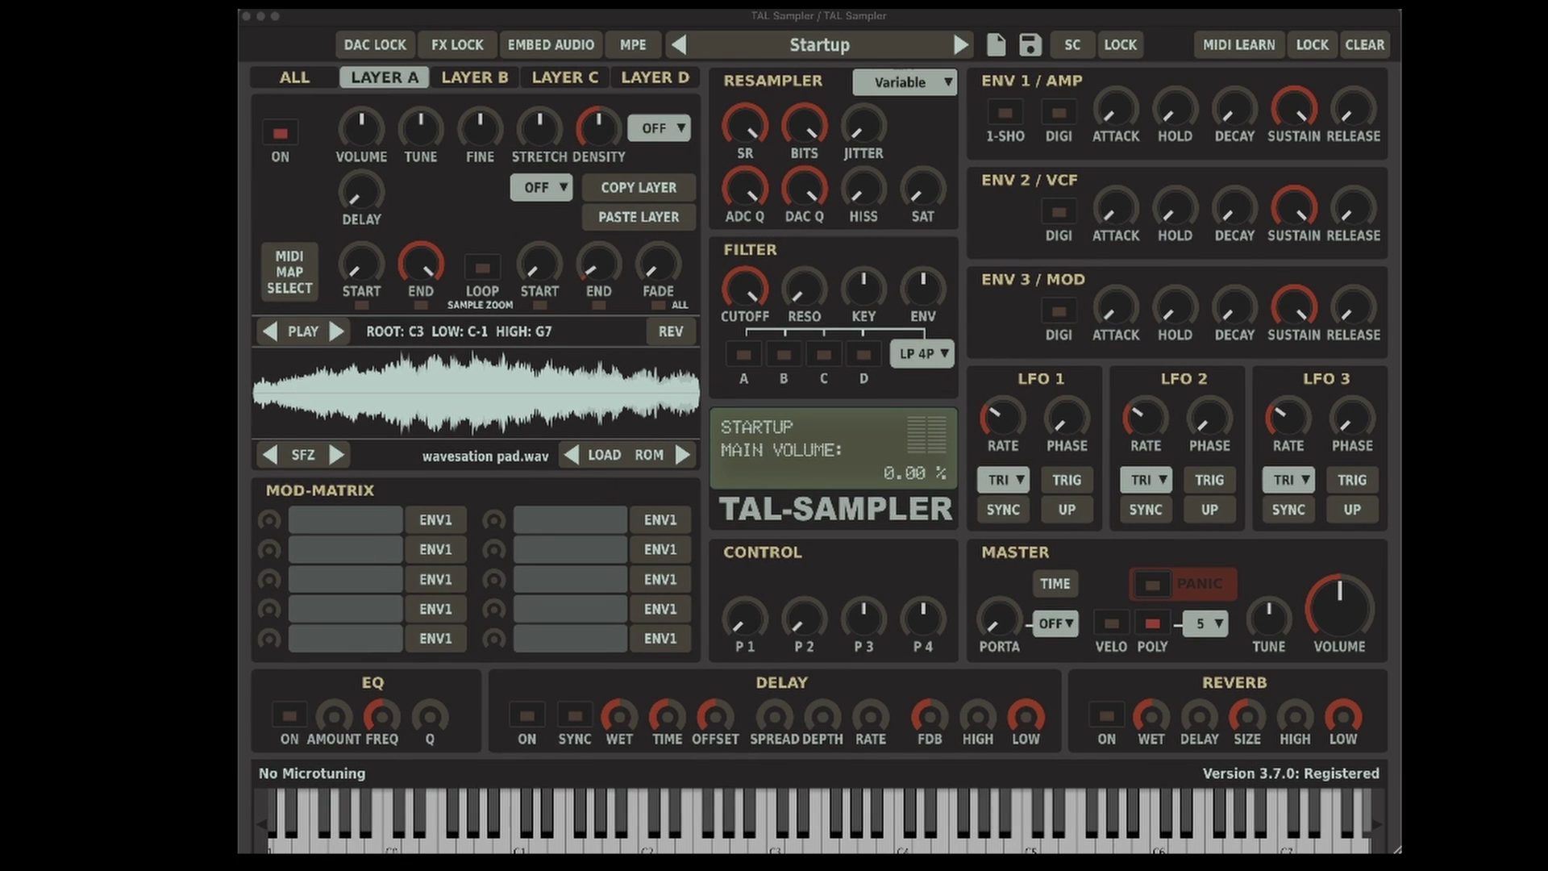
# - Raise the ENV 1 amp attack to about 0.51 and release to about 0.62
pyautogui.click(1124, 117)
pyautogui.moveTo(1125, 117); pyautogui.dragTo(1144, 23)
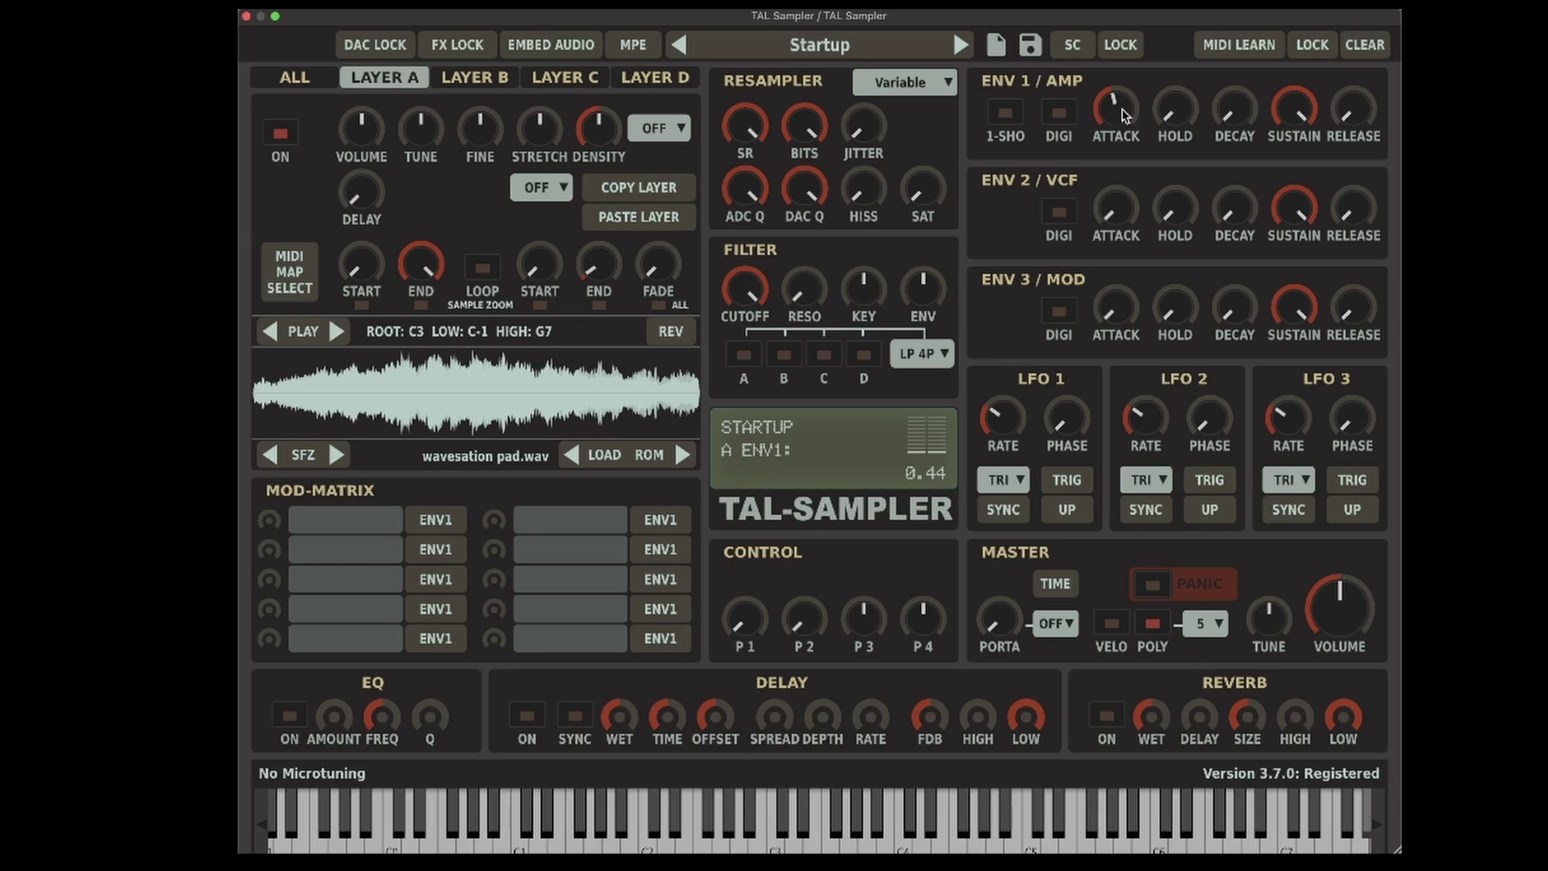
pyautogui.moveTo(1124, 116); pyautogui.dragTo(1158, 119)
pyautogui.moveTo(1361, 113); pyautogui.dragTo(1376, 13)
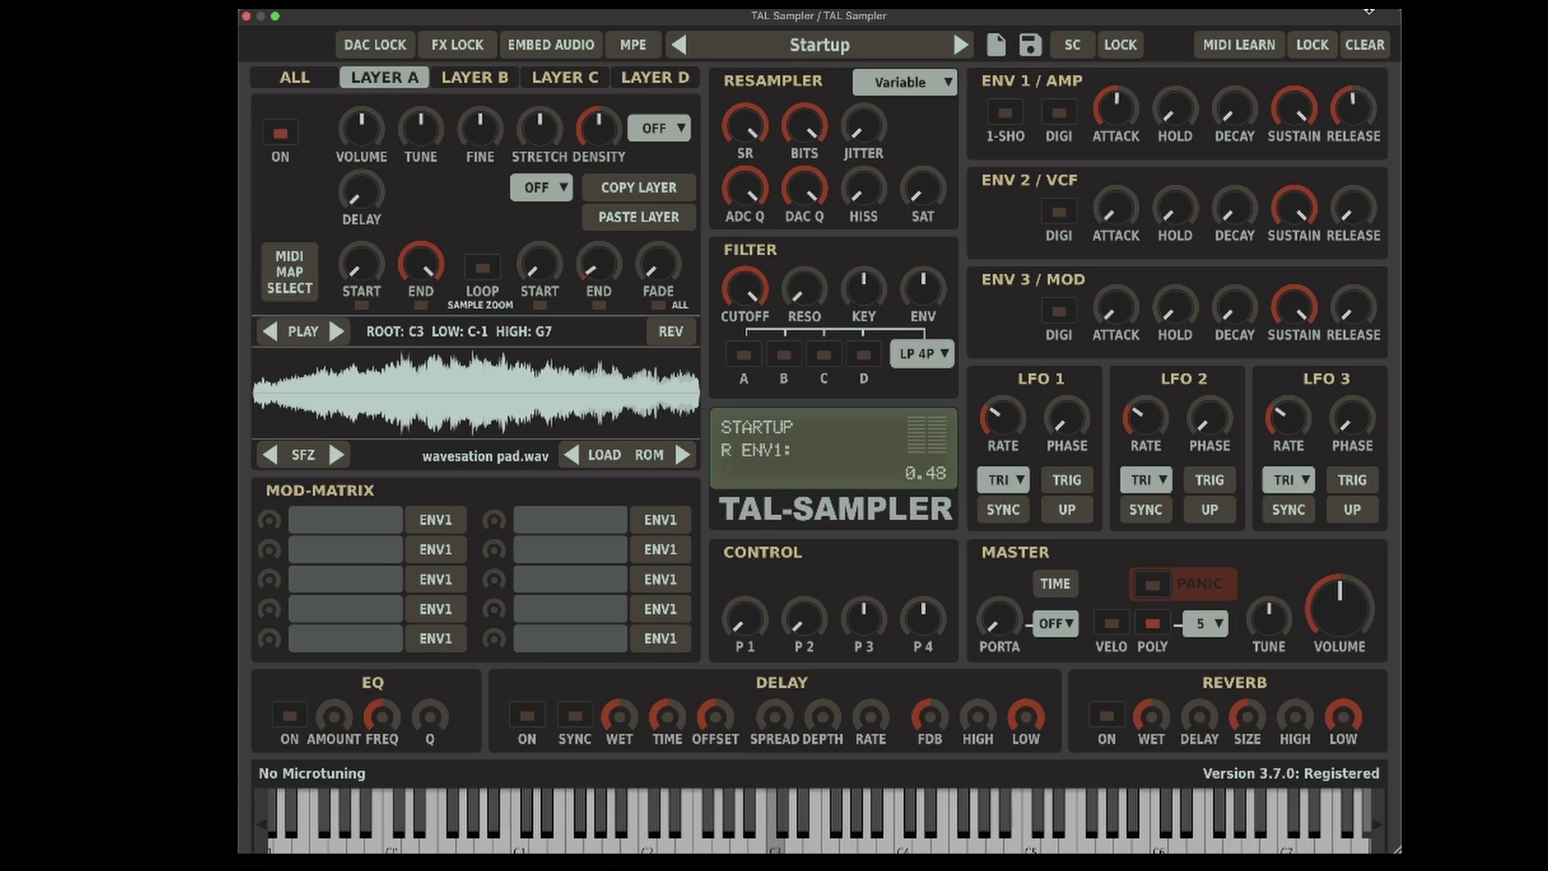
pyautogui.moveTo(1373, 101); pyautogui.dragTo(1369, 70)
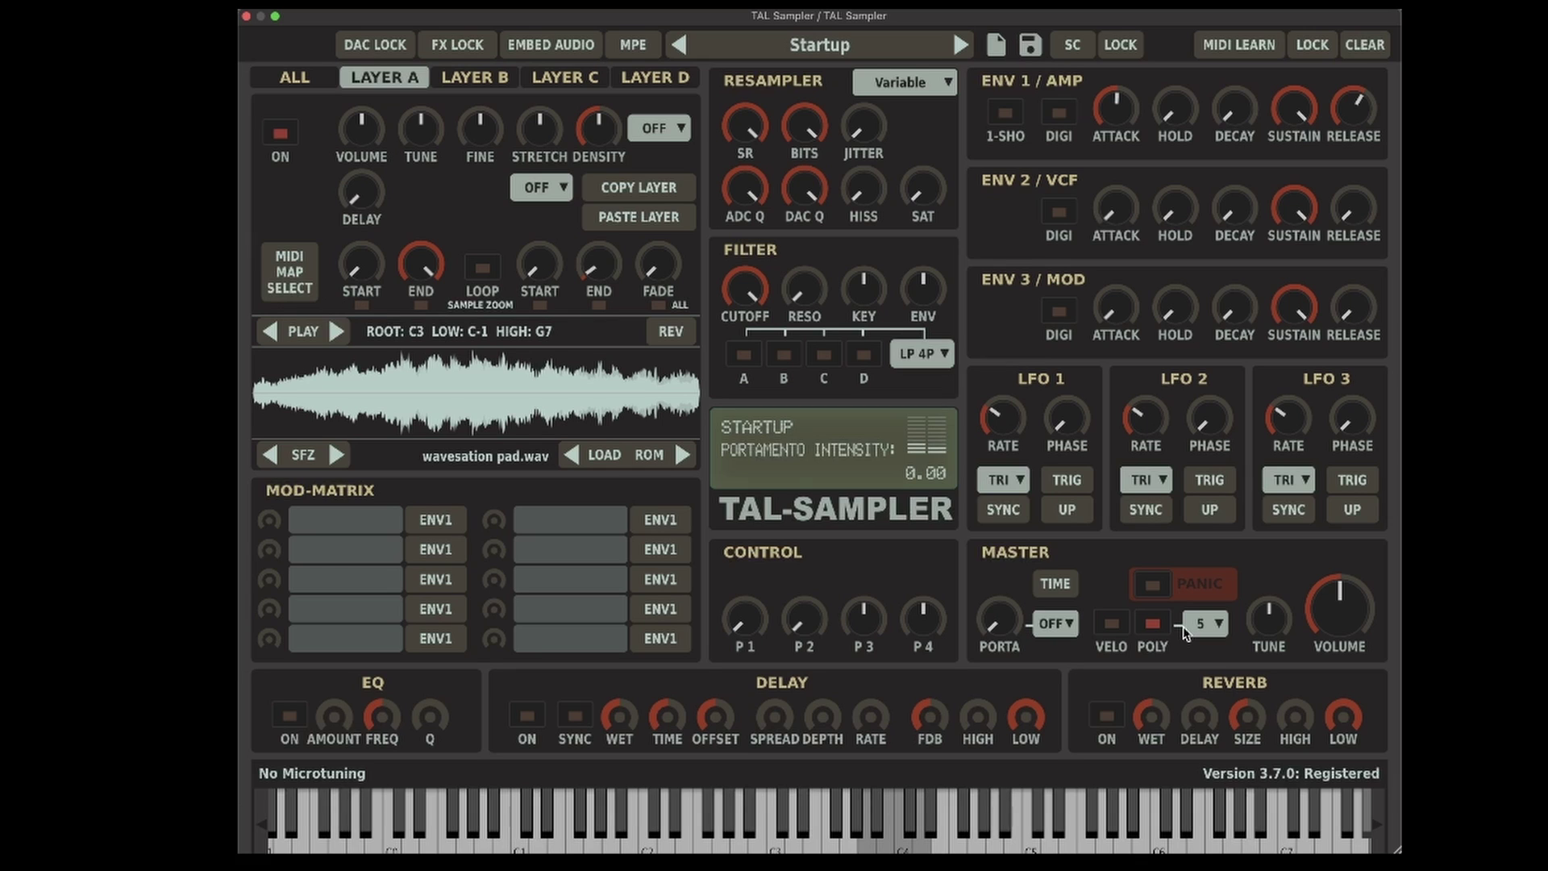
# - Reduce TAL-Sampler's voice count from 5 to 2, leaving POLY mode switched on
pyautogui.click(1162, 624)
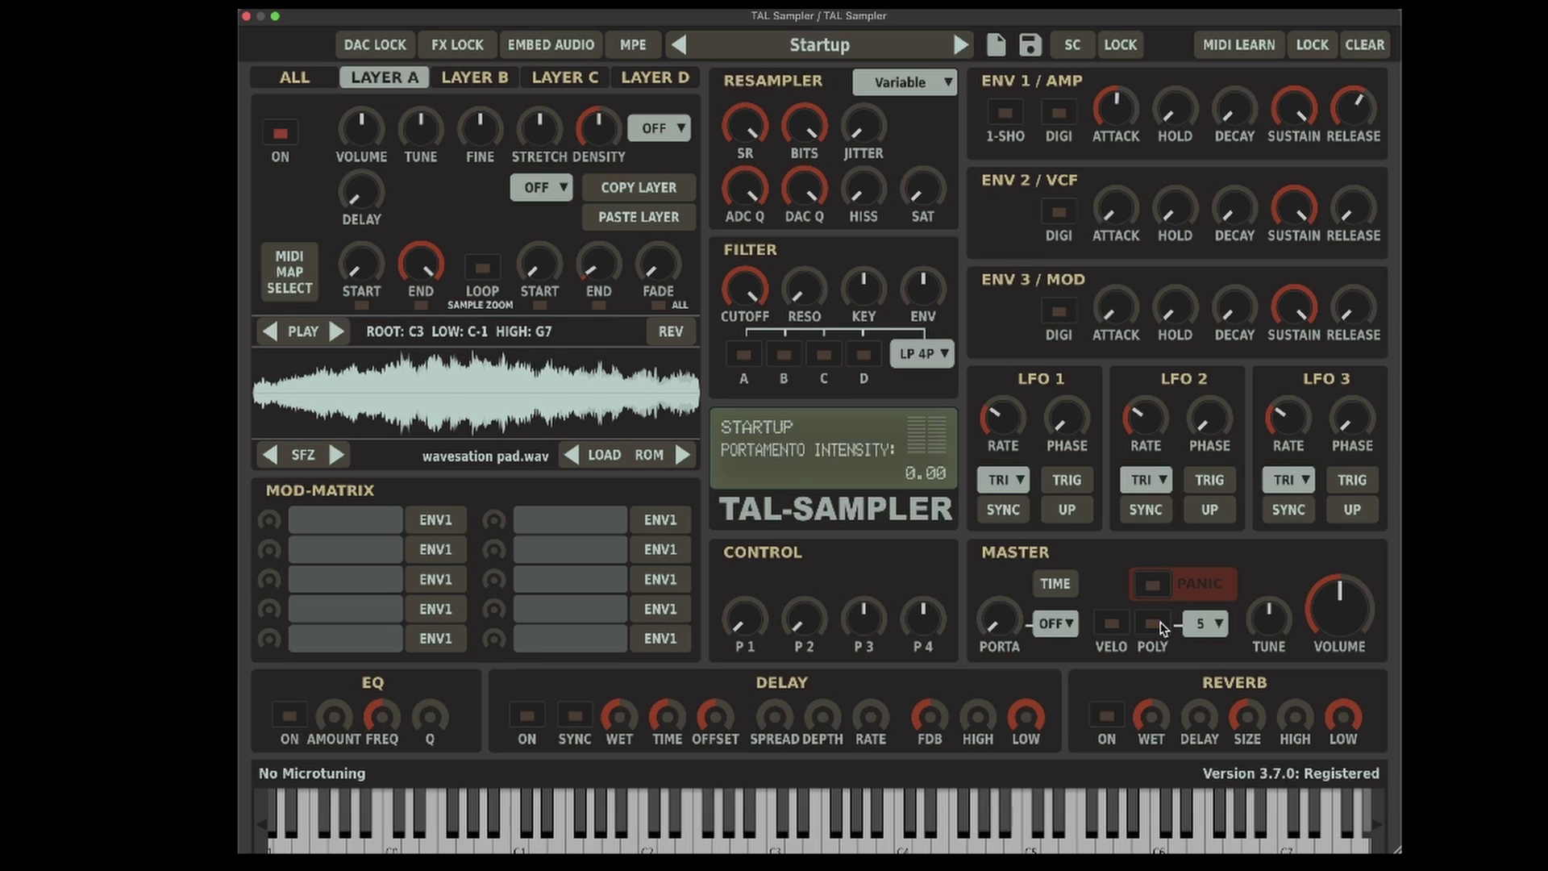
pyautogui.click(1214, 621)
pyautogui.click(1187, 651)
pyautogui.click(1204, 624)
pyautogui.click(1201, 654)
pyautogui.click(1152, 627)
pyautogui.click(1152, 625)
# - Show the sample editor with the full wavesation pad waveform and its key mapping
pyautogui.click(544, 388)
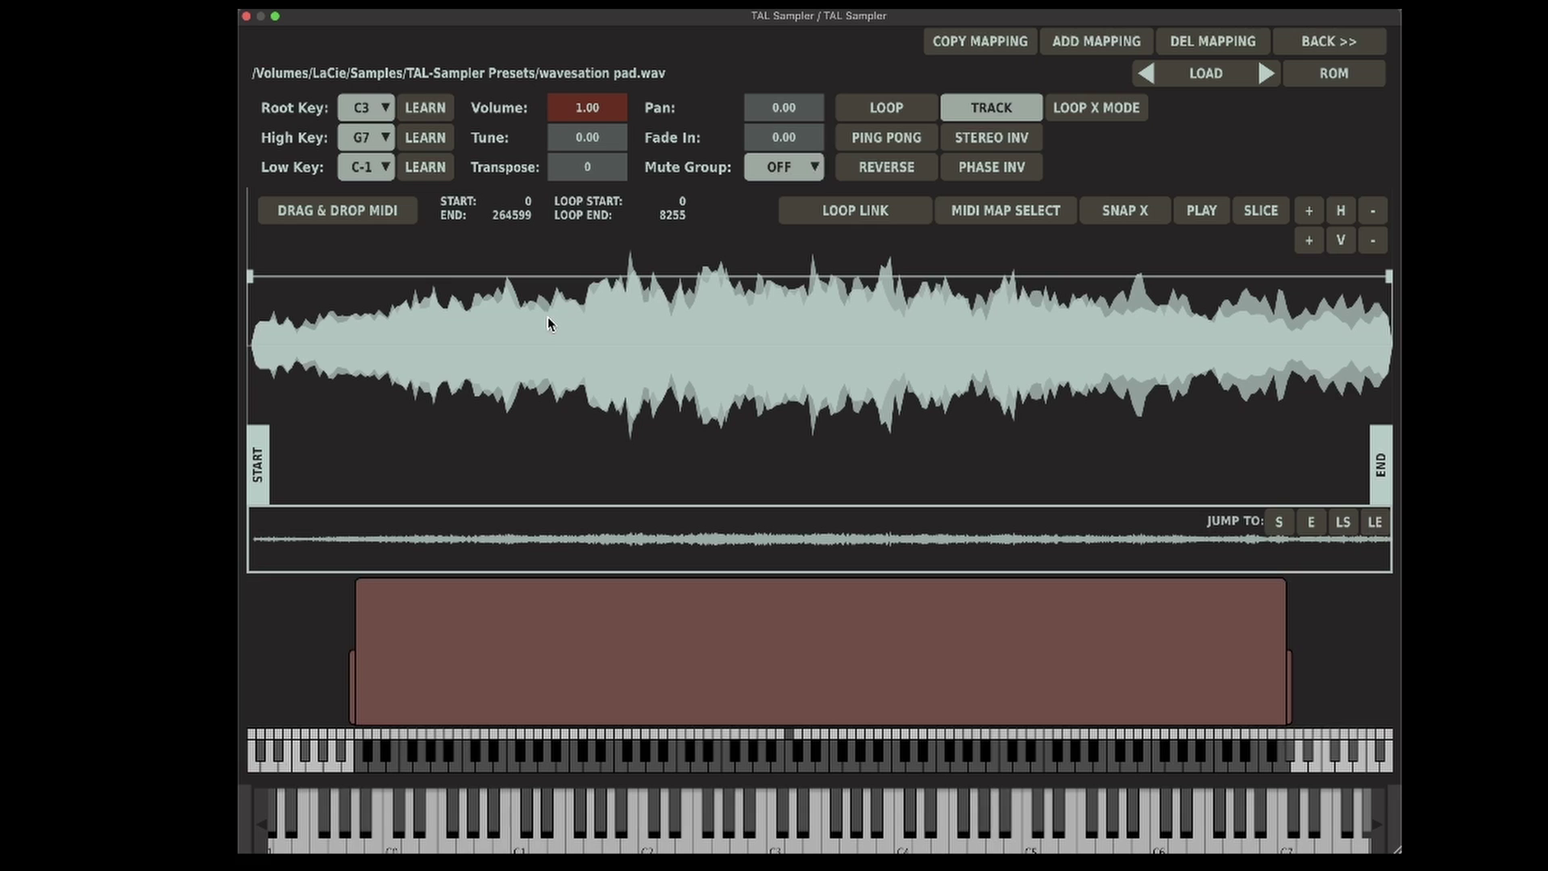
pyautogui.scroll(3, 677, 353)
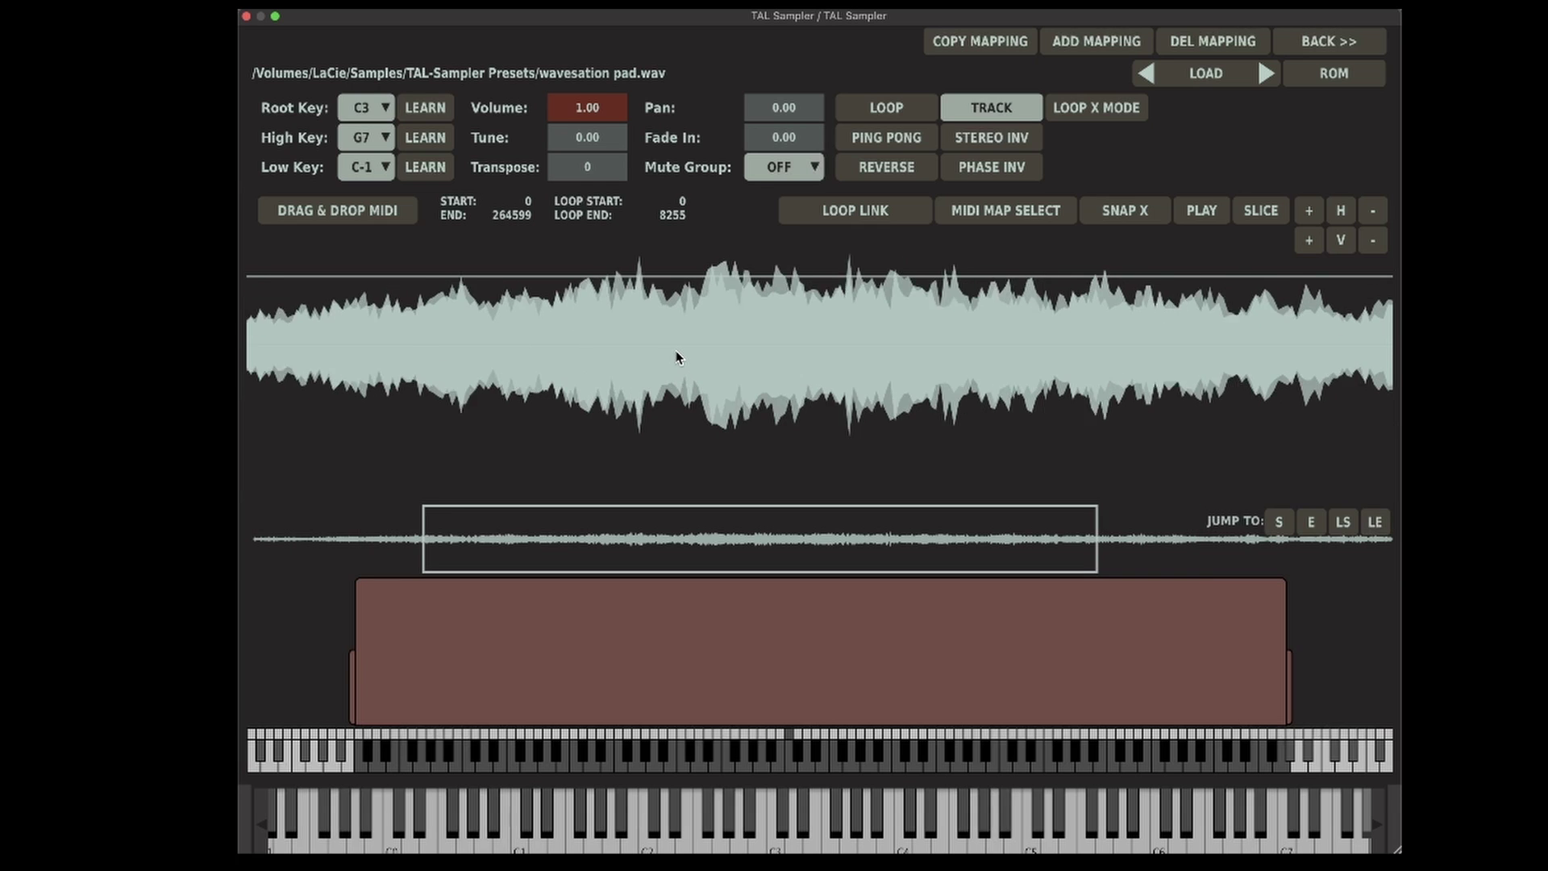
# - Turn looping on and set the loop around the waveform's middle, 127292 to 201611
pyautogui.scroll(-3, 680, 353)
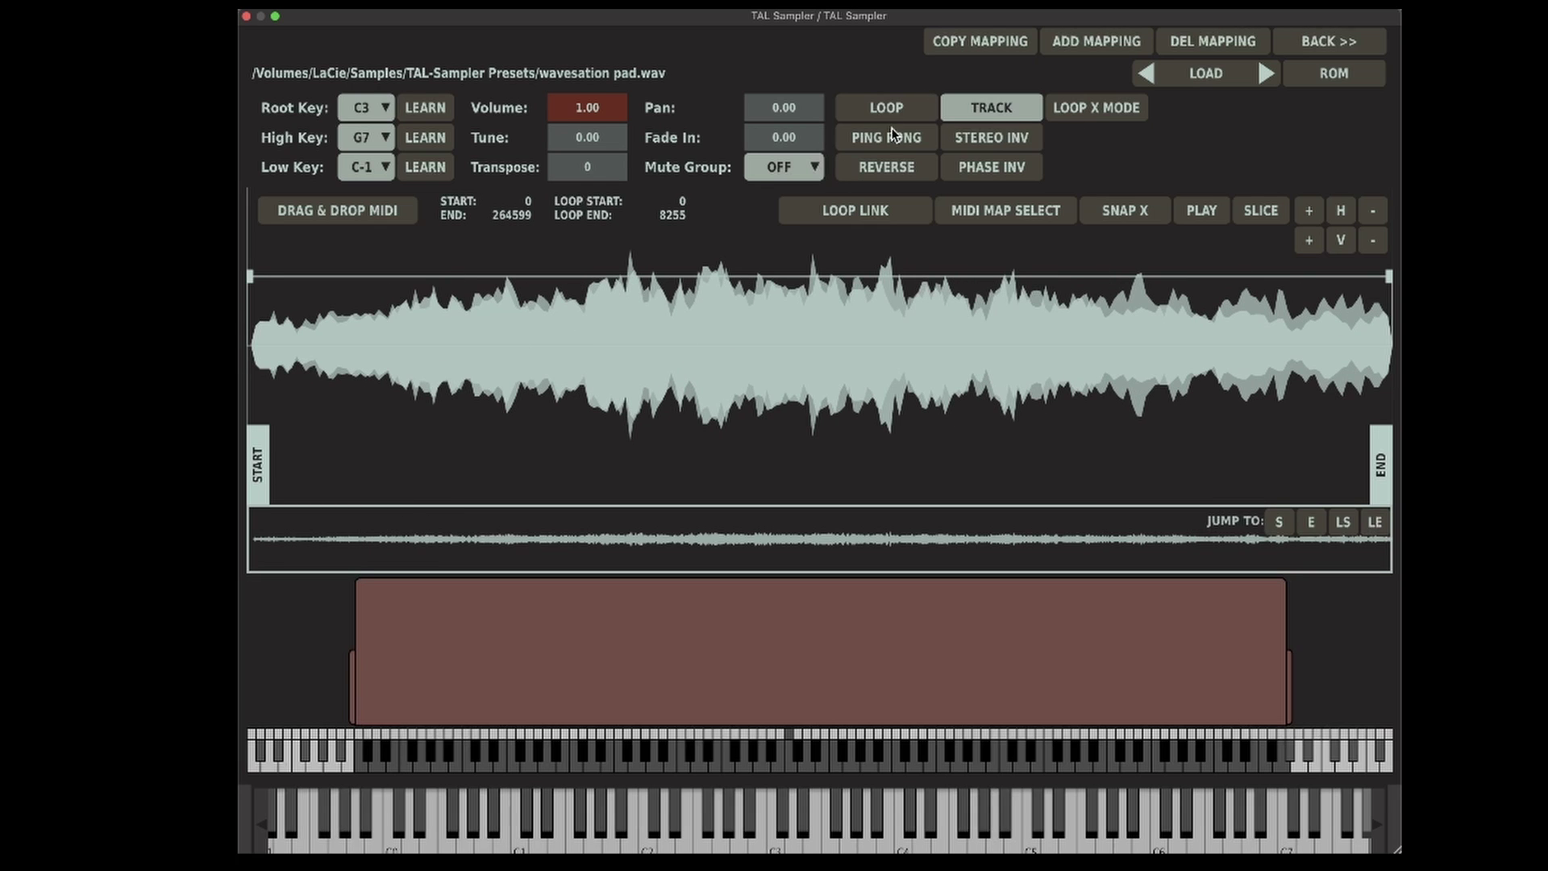
pyautogui.click(870, 113)
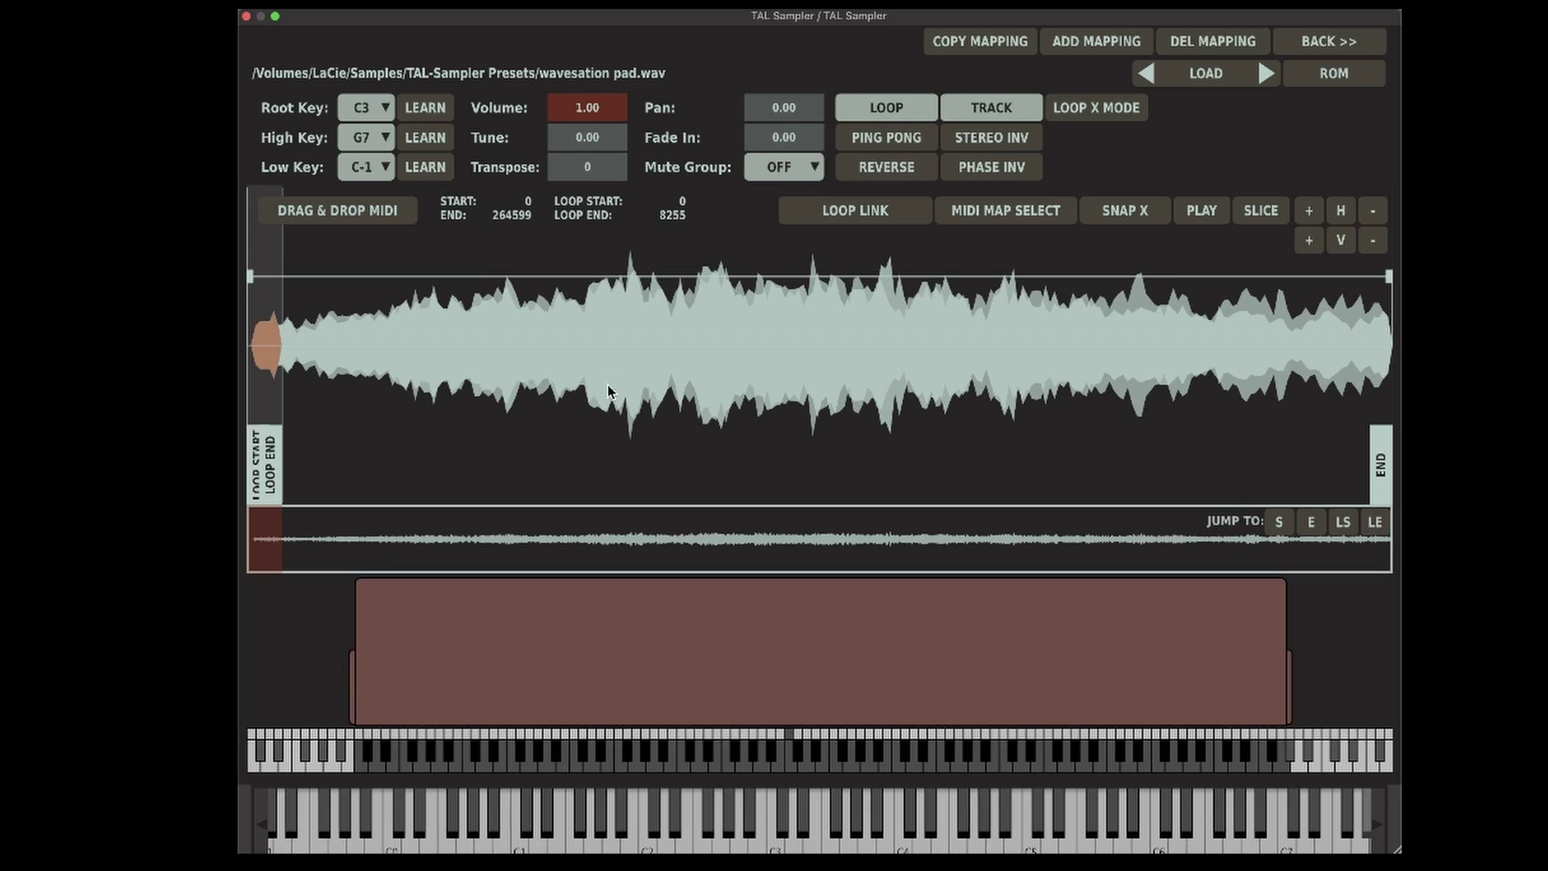
pyautogui.moveTo(275, 454); pyautogui.dragTo(1120, 457)
pyautogui.moveTo(258, 460); pyautogui.dragTo(806, 466)
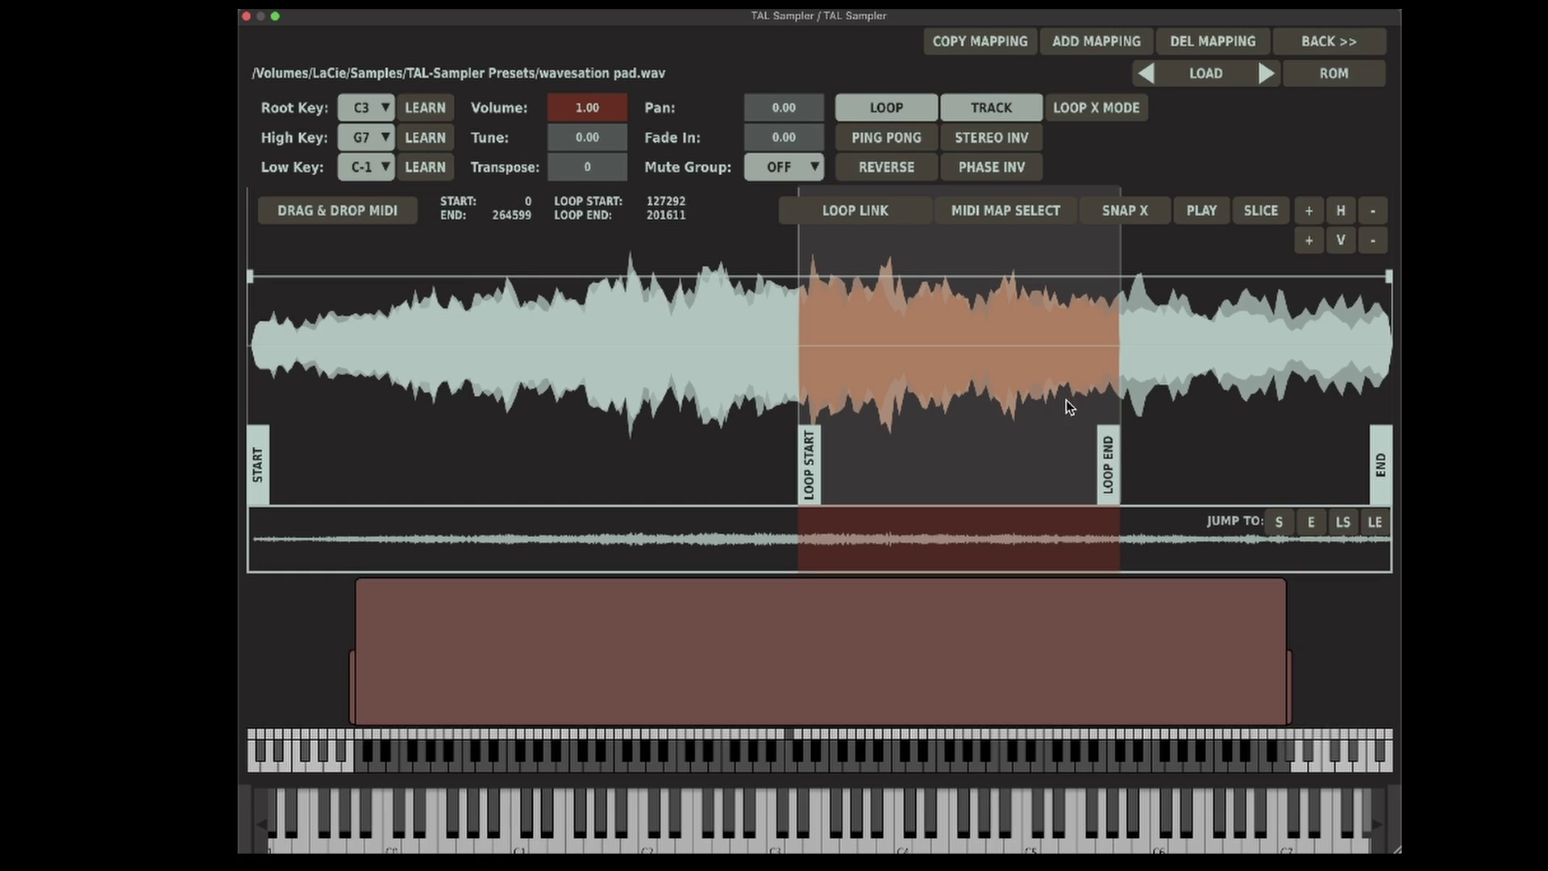
# - Narrow the loop to 138361–200294, zooming into the waveform to fine-tune the markers
pyautogui.moveTo(1113, 439); pyautogui.dragTo(1103, 439)
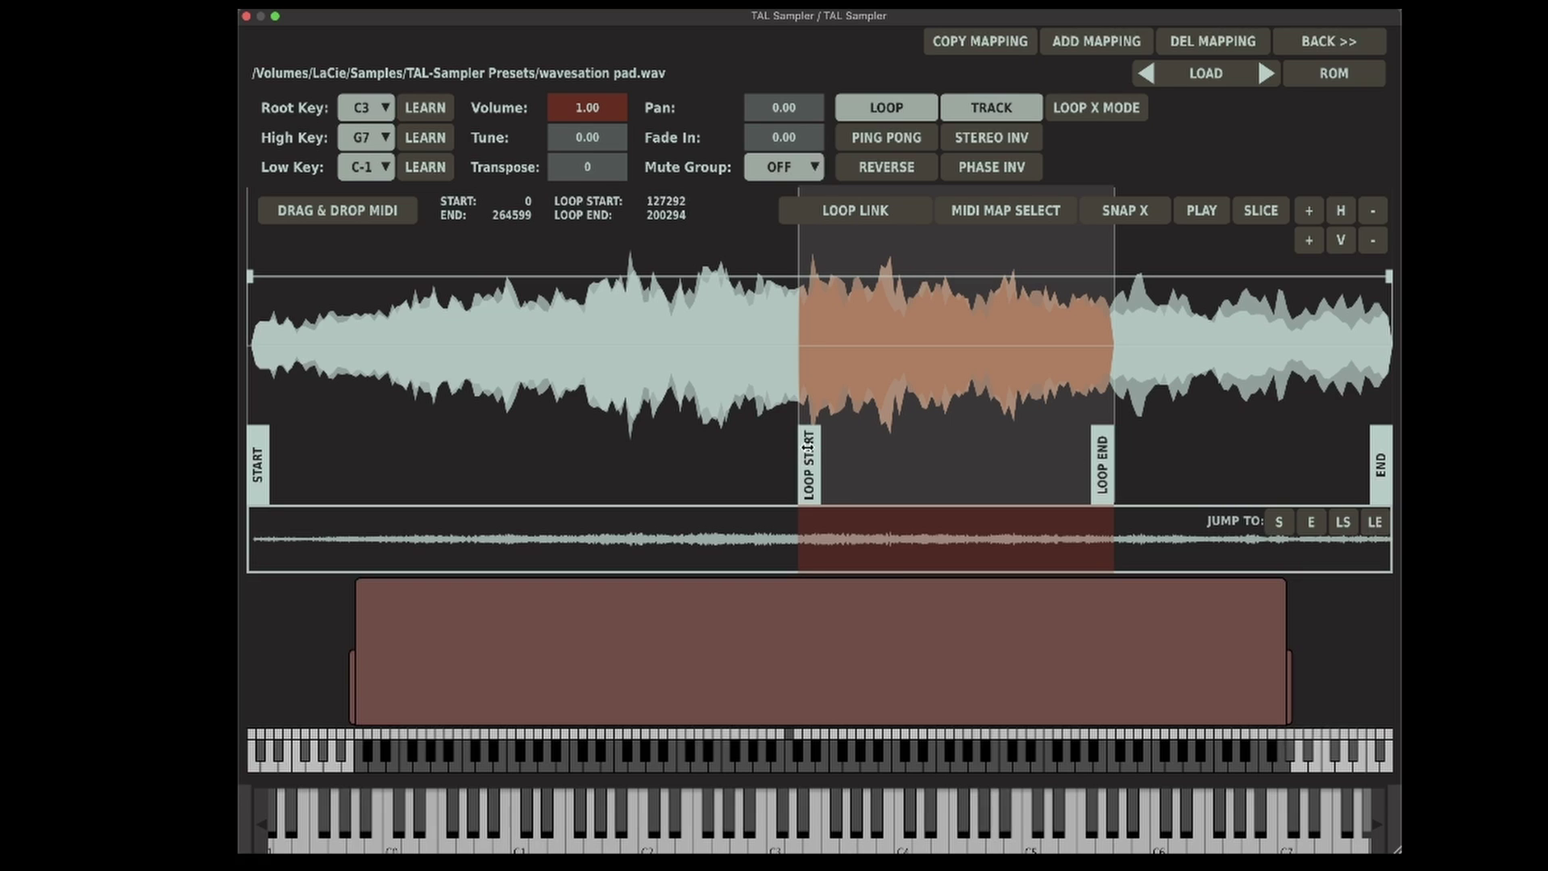
pyautogui.moveTo(804, 449); pyautogui.dragTo(805, 449)
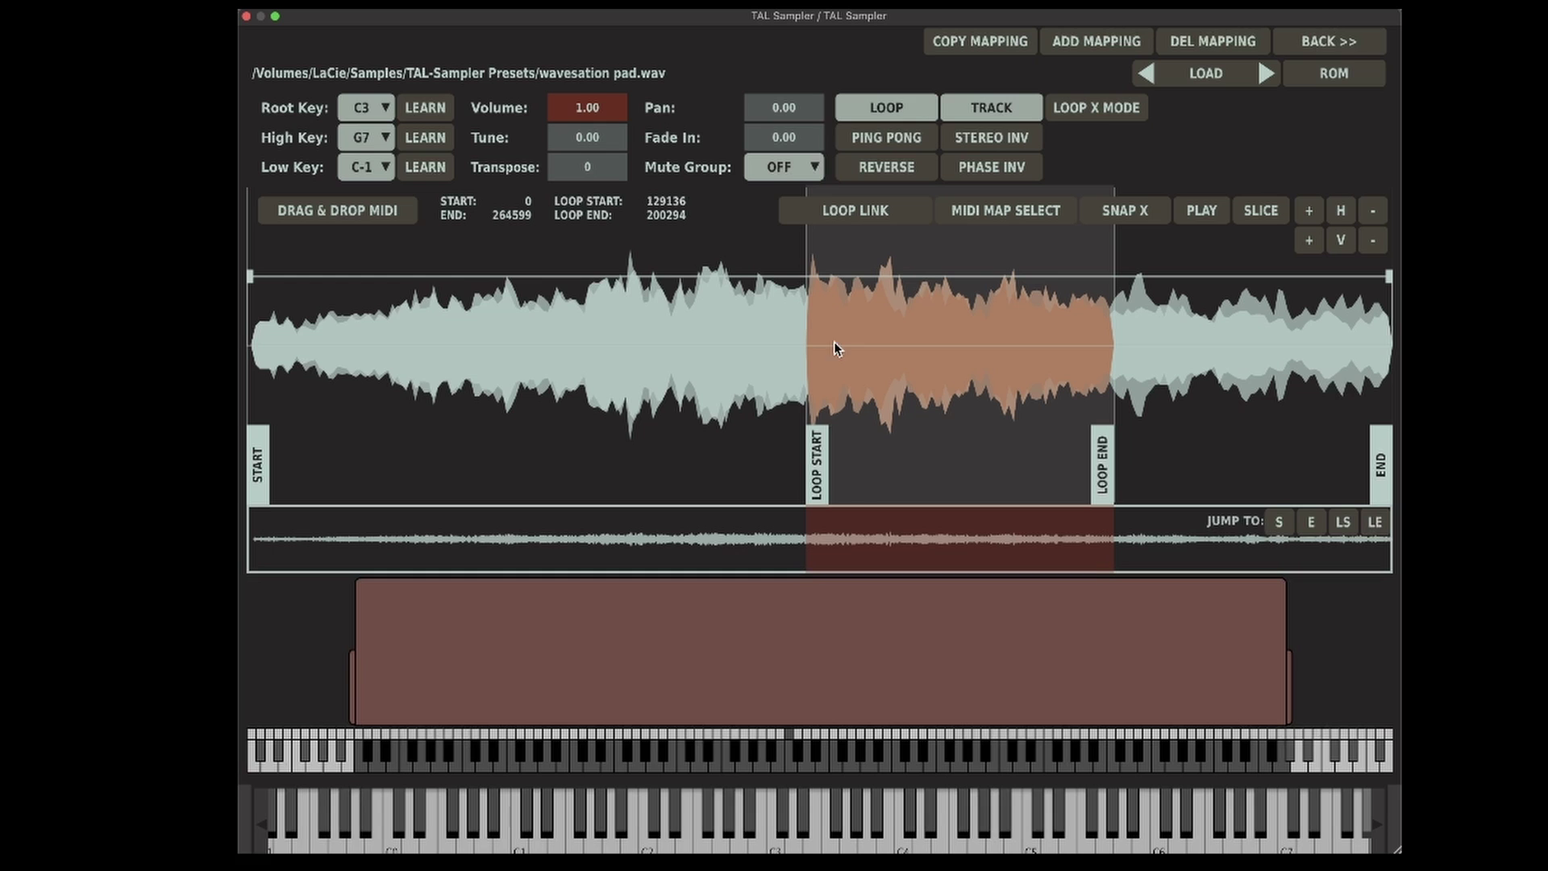
pyautogui.scroll(4, 830, 379)
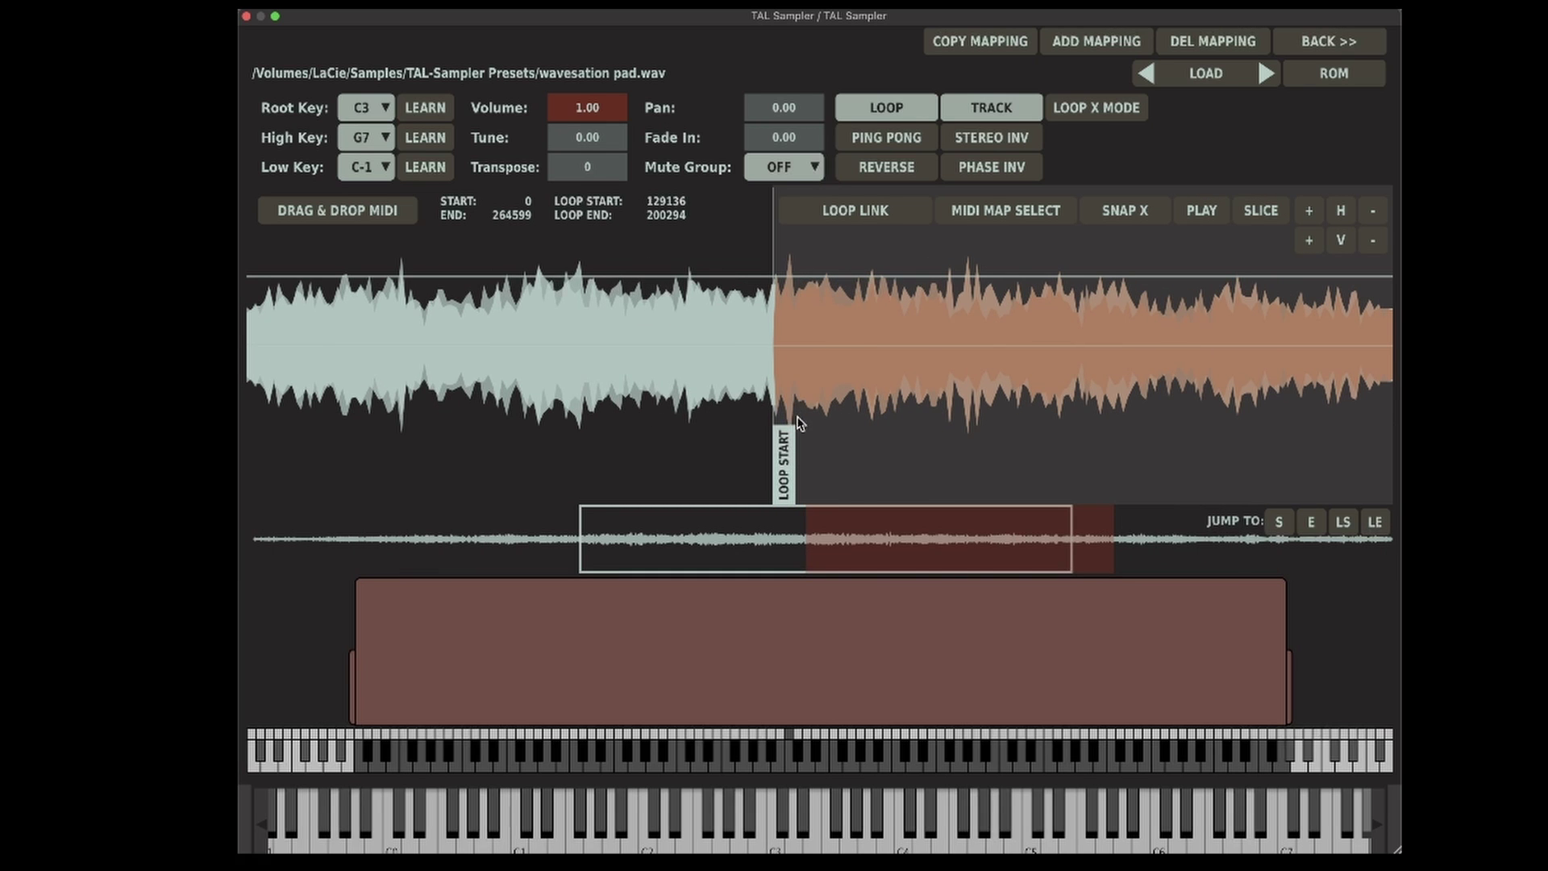
pyautogui.scroll(-5, 978, 349)
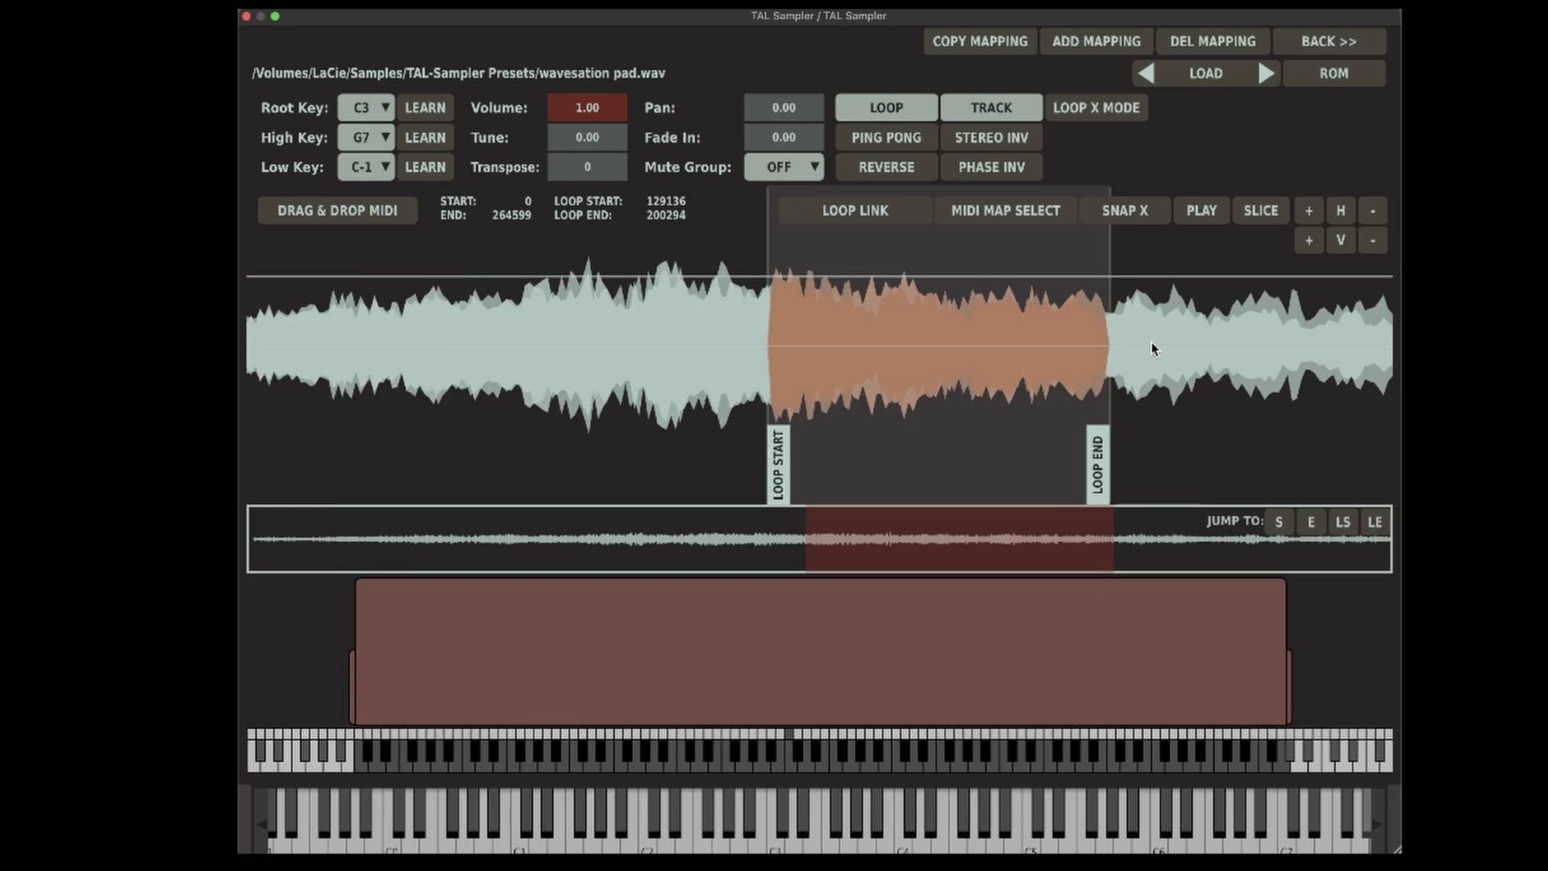
pyautogui.scroll(2, 1151, 345)
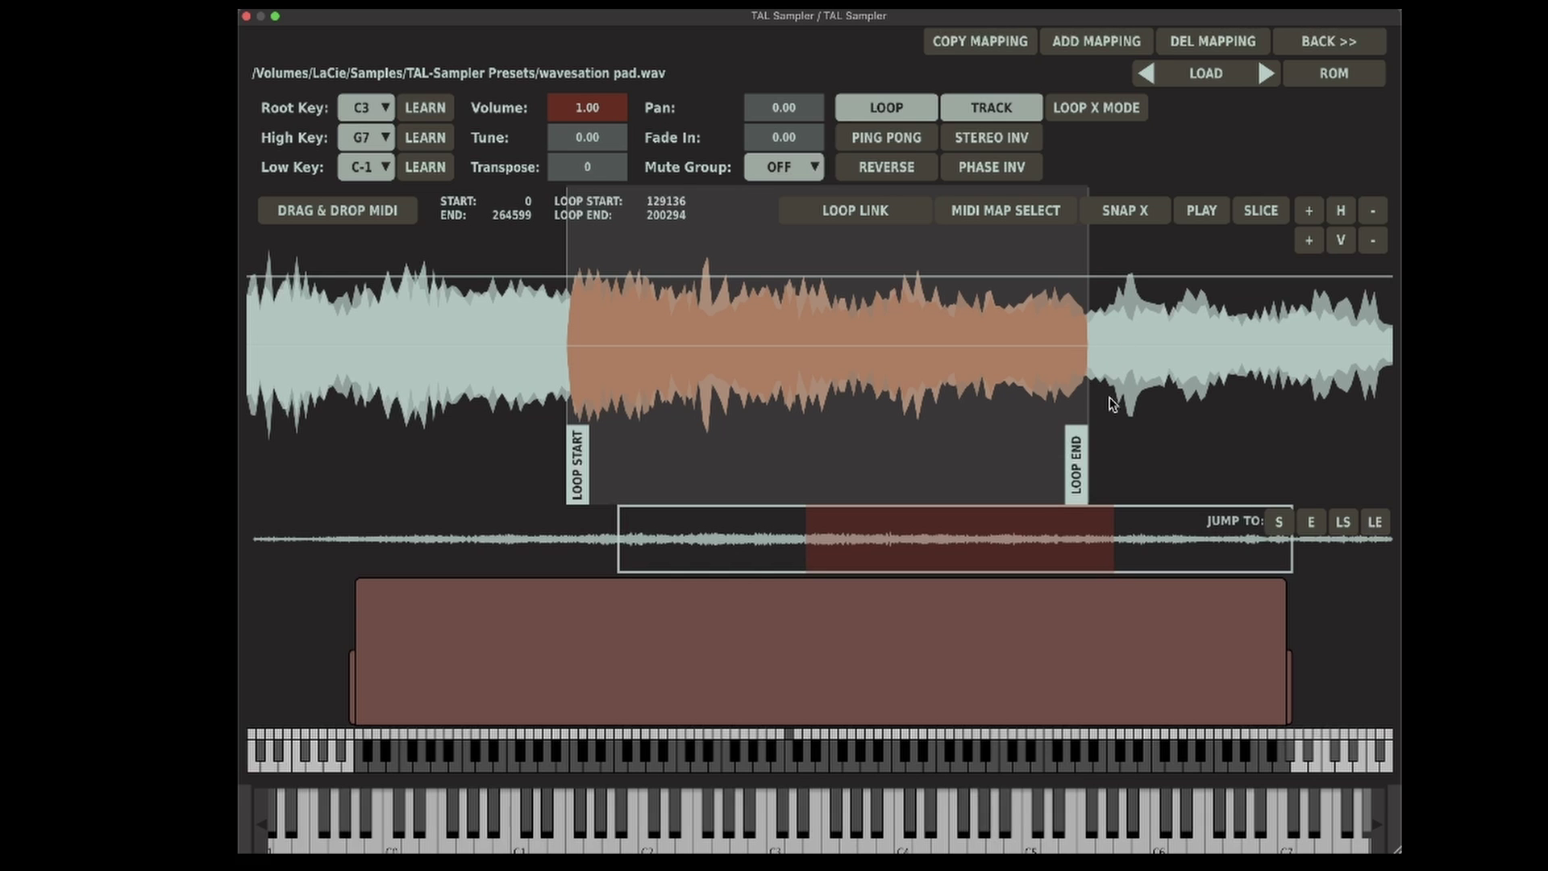
pyautogui.scroll(5, 1079, 371)
pyautogui.scroll(6, 1077, 355)
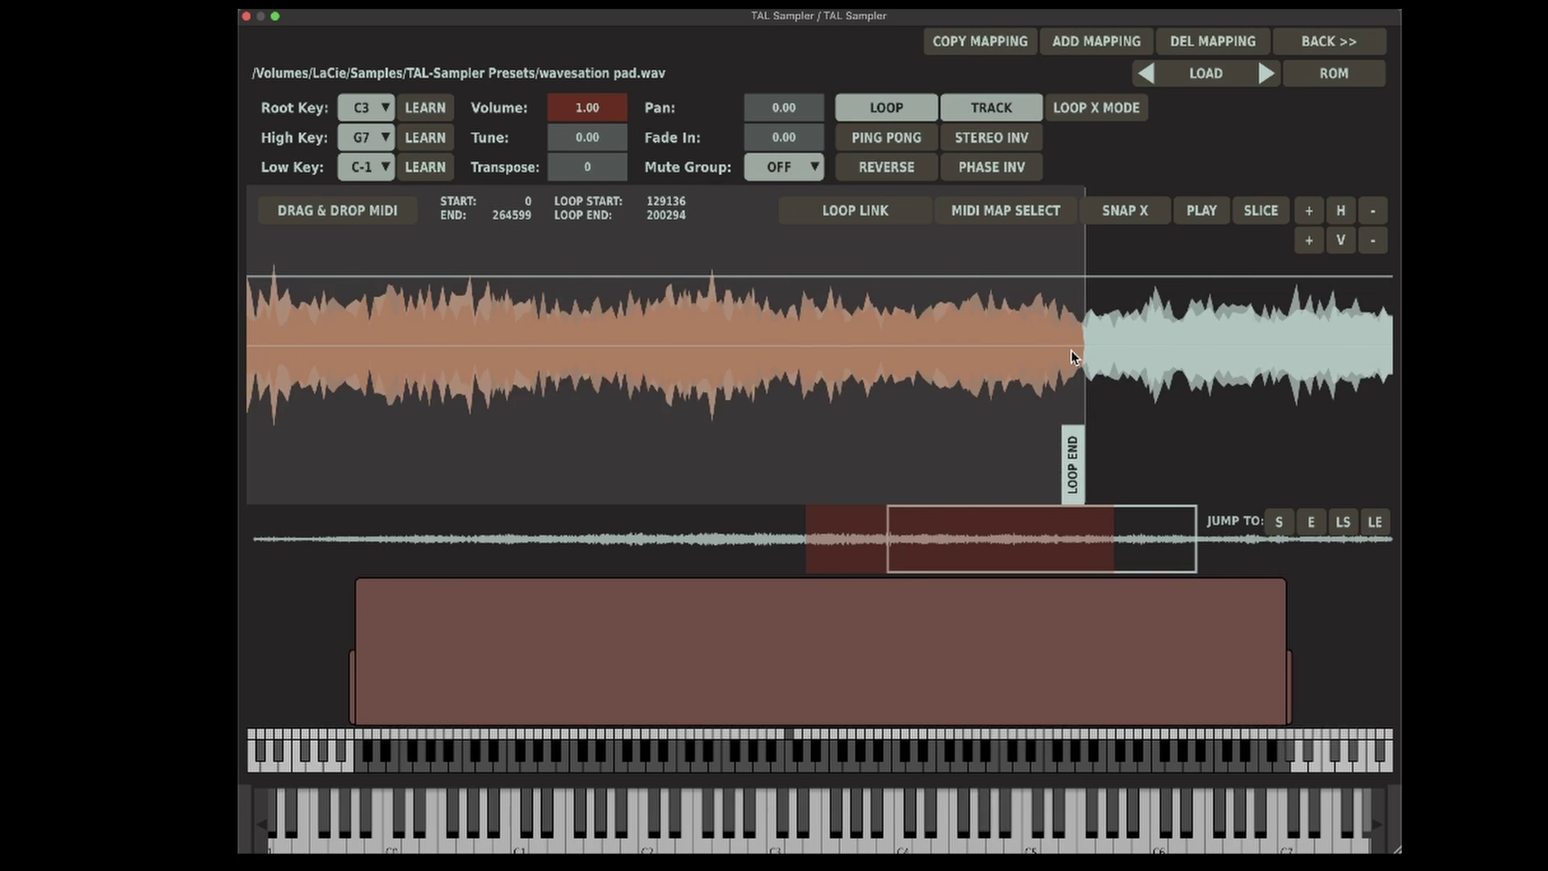
pyautogui.scroll(-8, 1091, 353)
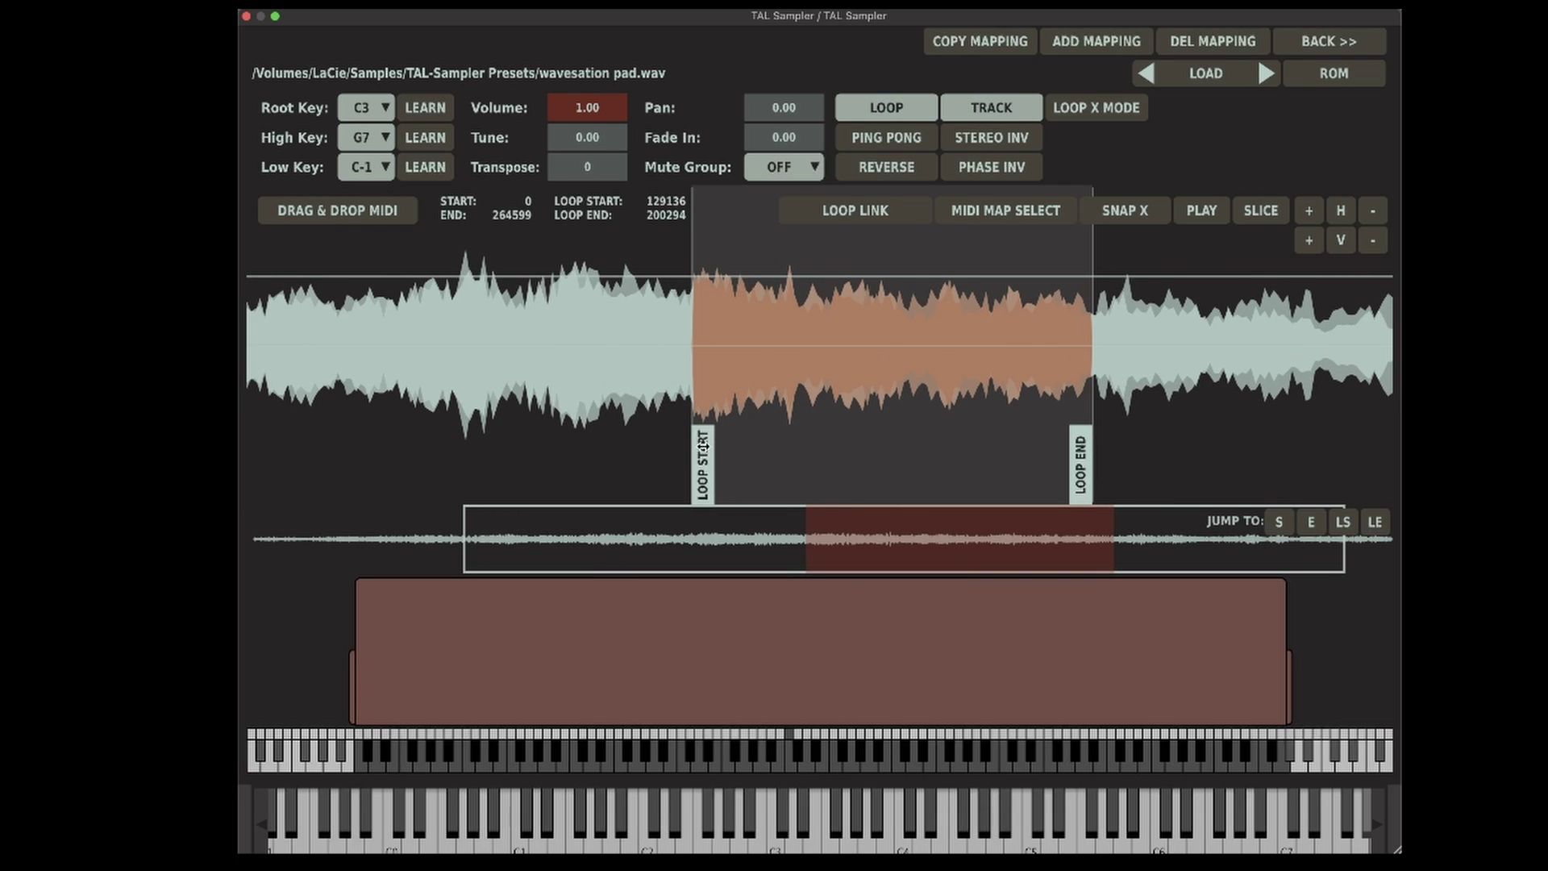
pyautogui.scroll(-4, 806, 426)
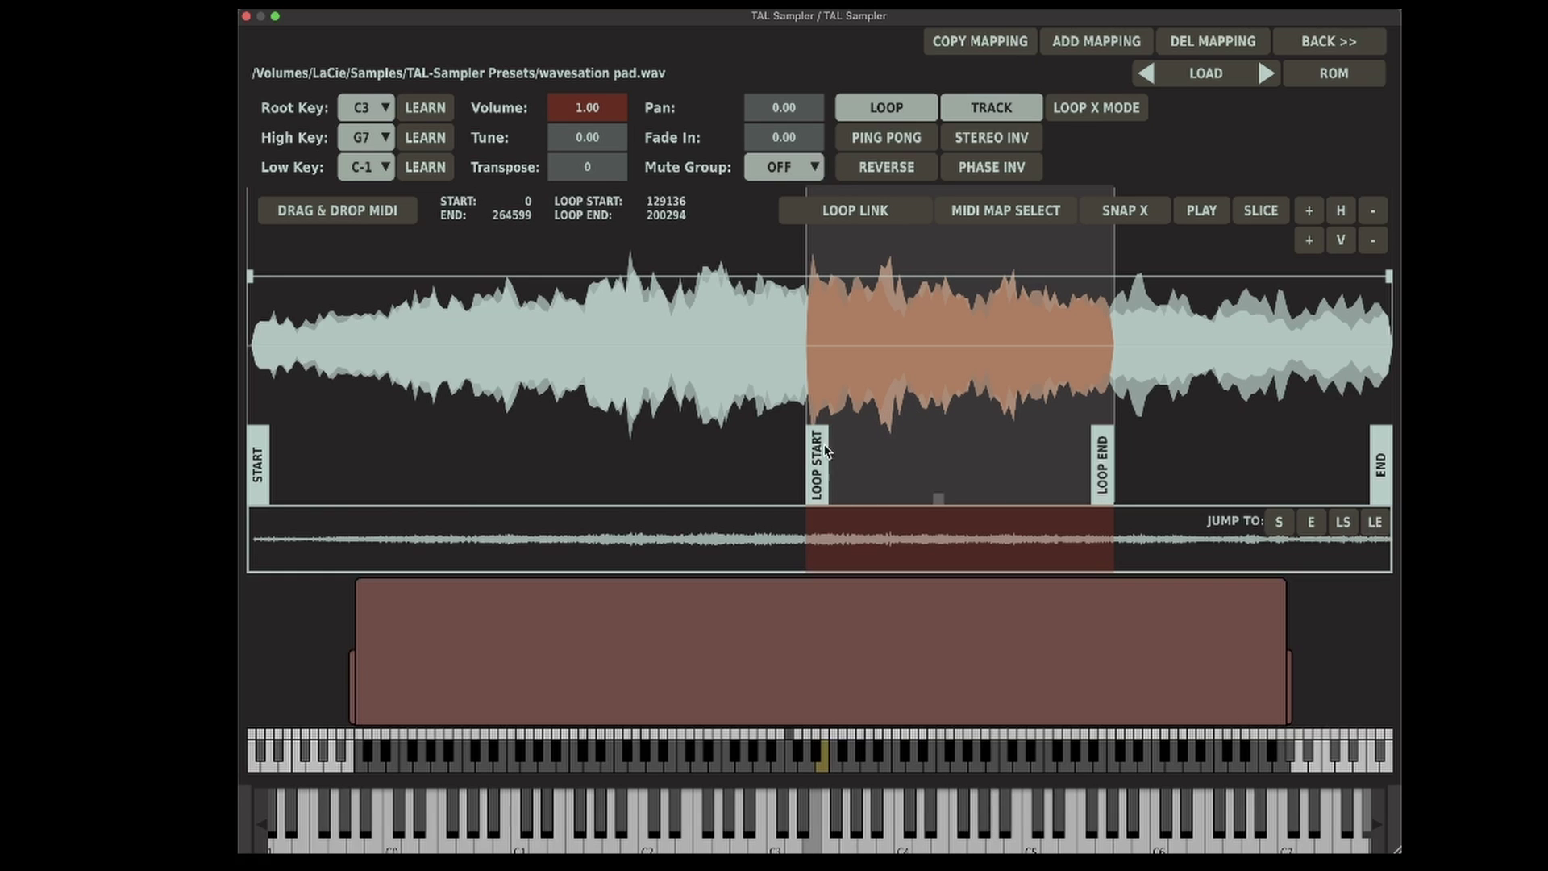
pyautogui.moveTo(815, 443); pyautogui.dragTo(843, 445)
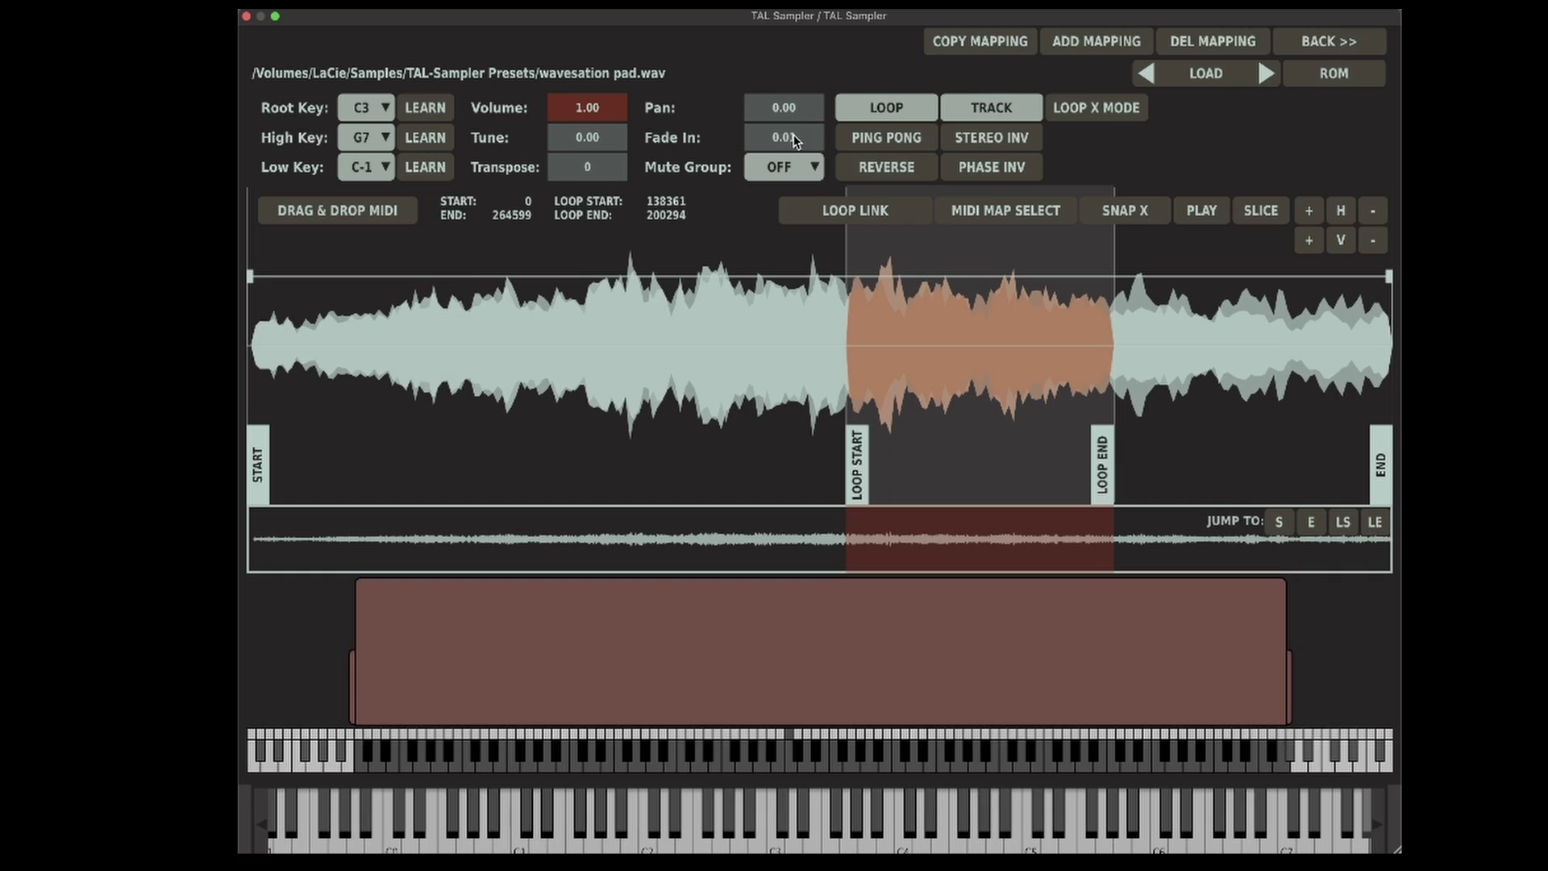
# - Add a fade-in of about 0.2 and move the loop start later to 151538
pyautogui.moveTo(794, 140); pyautogui.dragTo(804, 105)
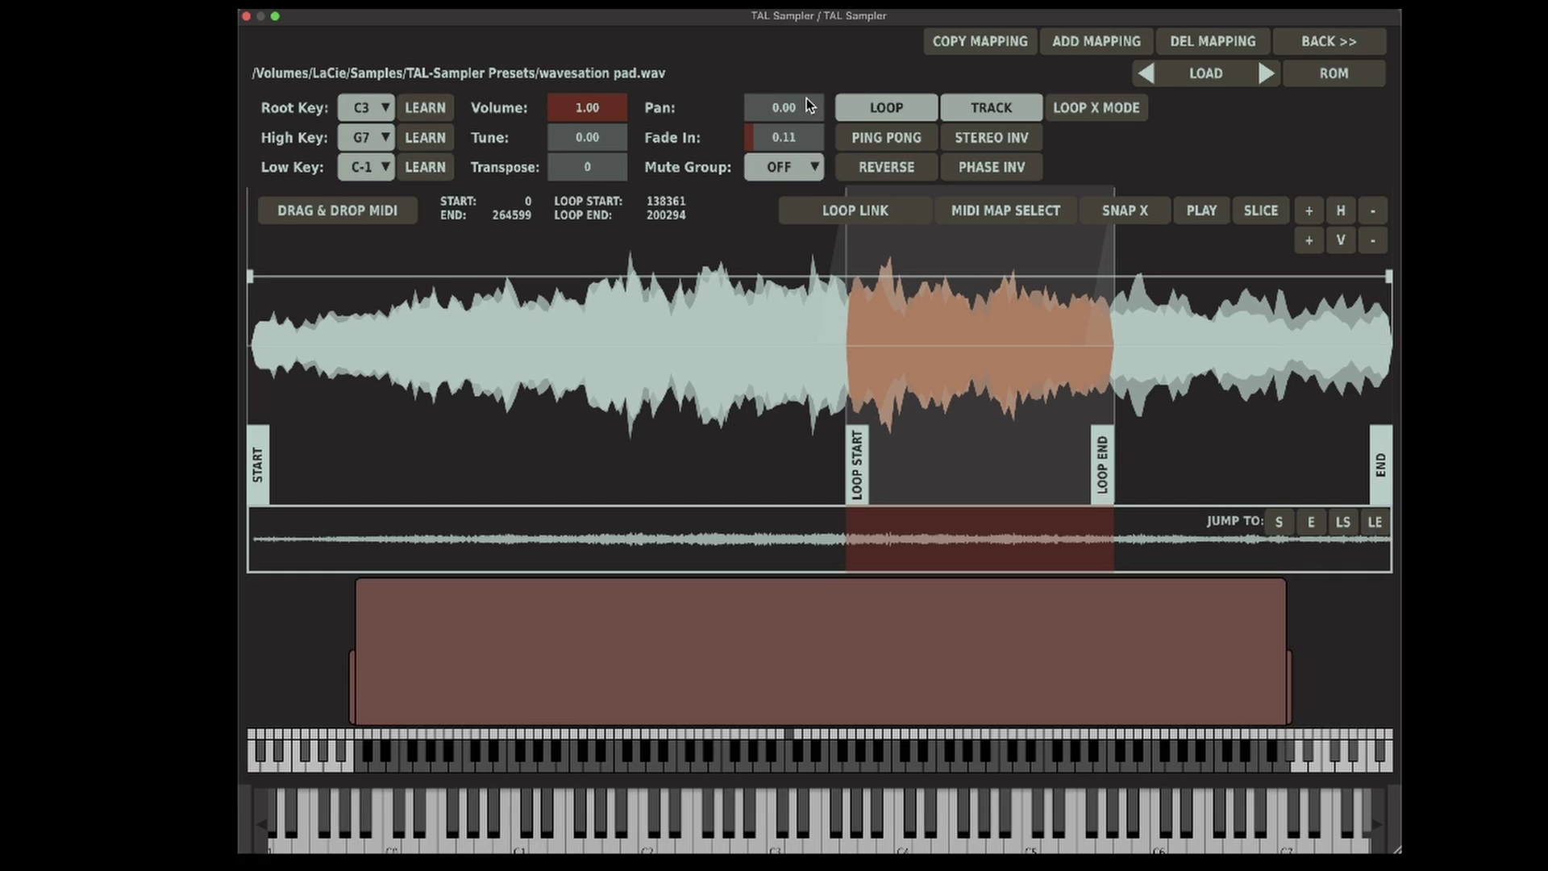
pyautogui.scroll(2, 795, 137)
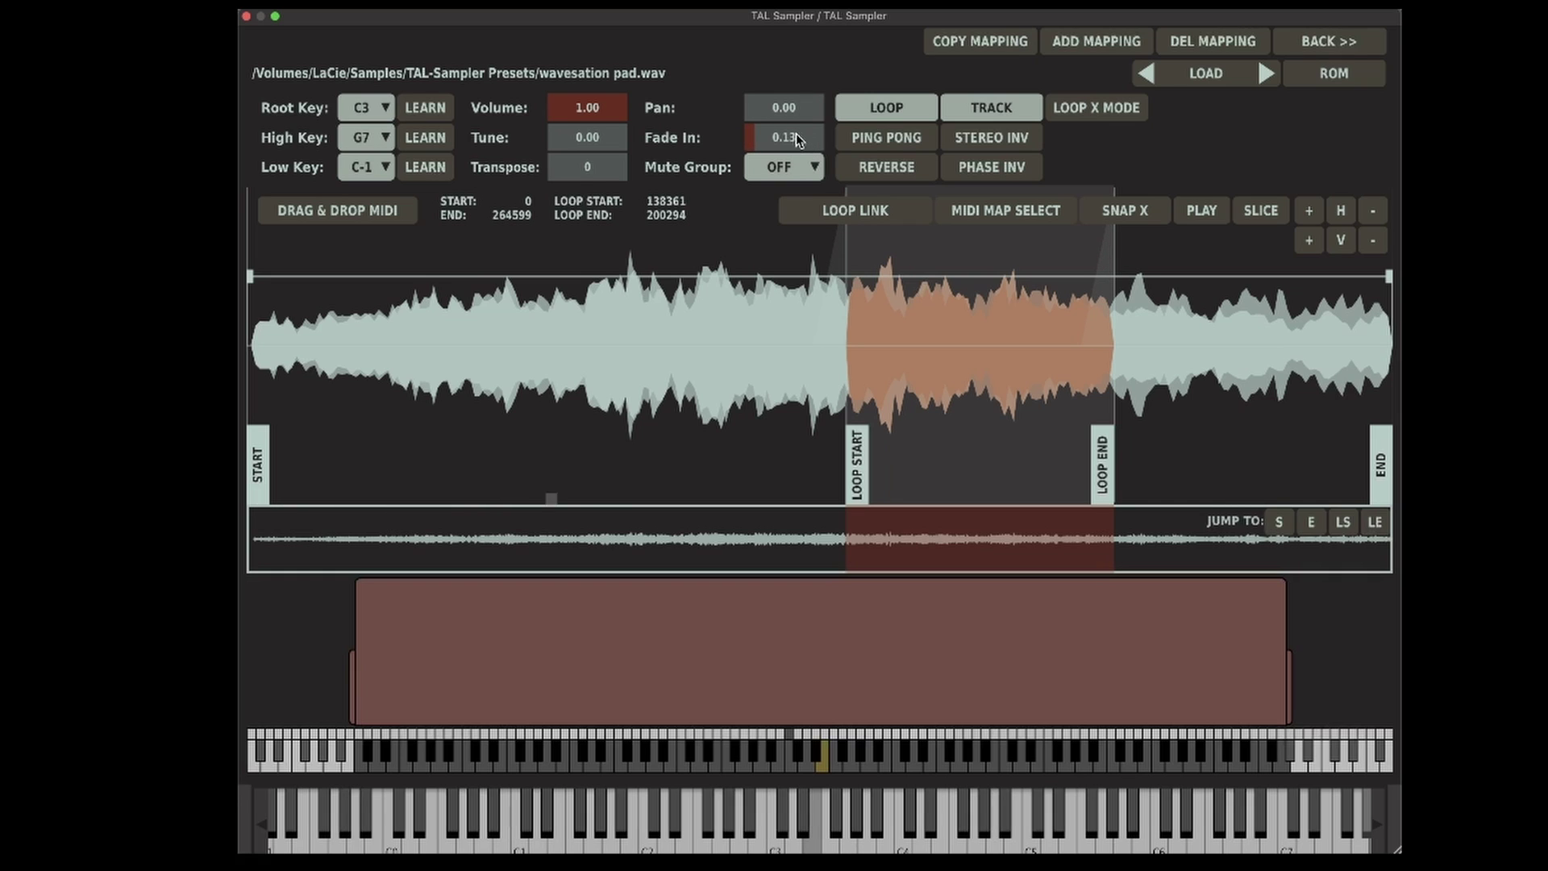
pyautogui.moveTo(785, 136); pyautogui.dragTo(787, 132)
pyautogui.moveTo(861, 452)
pyautogui.mouseDown()
pyautogui.moveTo(802, 442)
pyautogui.moveTo(816, 450)
pyautogui.mouseUp()
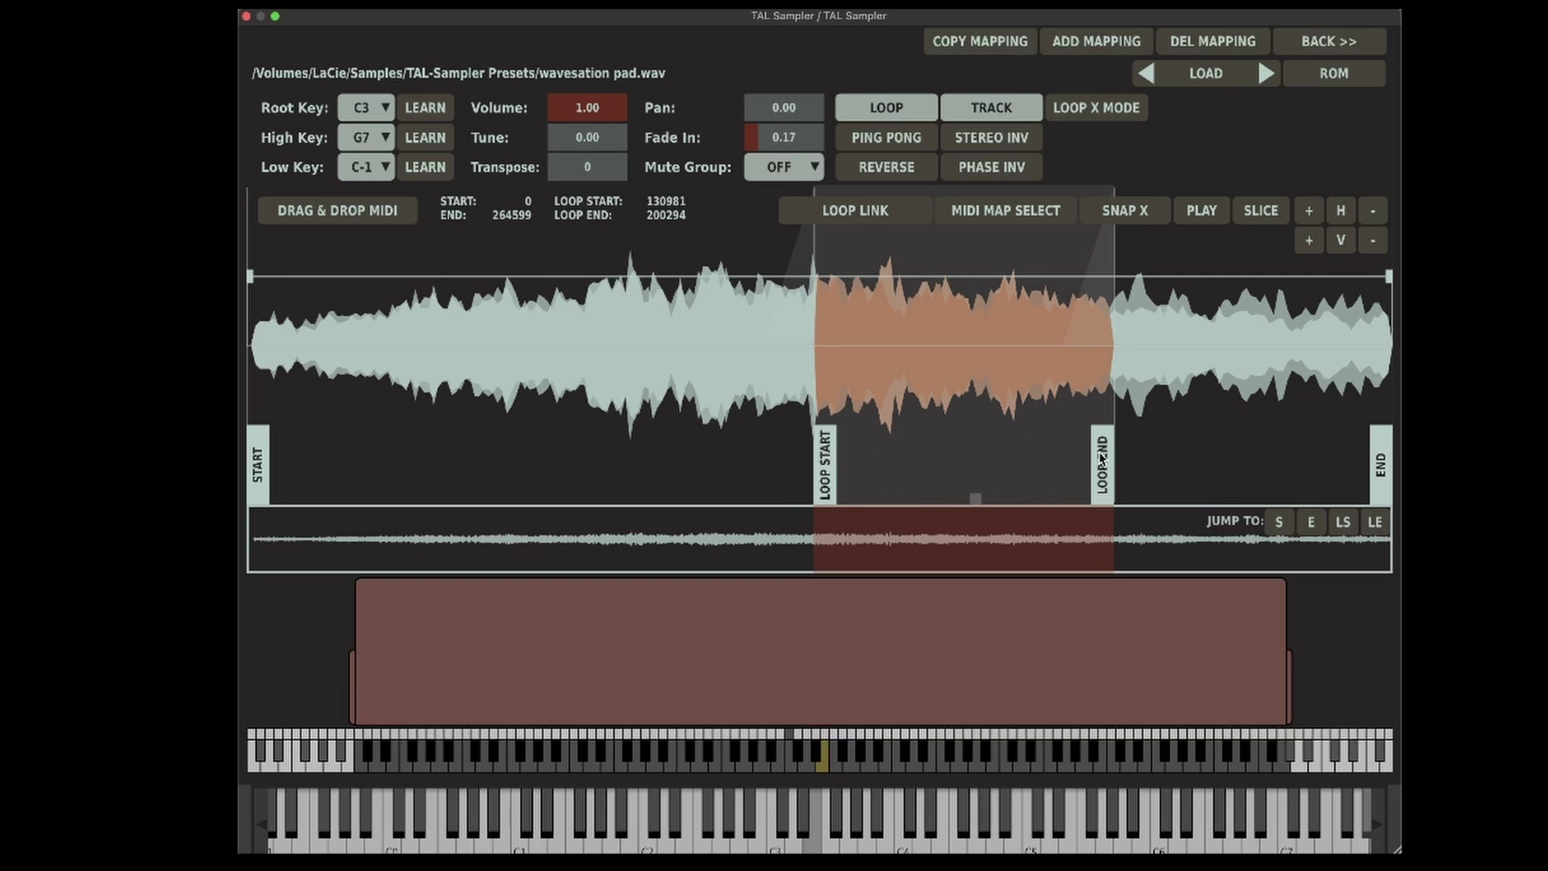
pyautogui.moveTo(1102, 454)
pyautogui.mouseDown()
pyautogui.moveTo(1089, 456)
pyautogui.moveTo(1211, 466)
pyautogui.mouseUp()
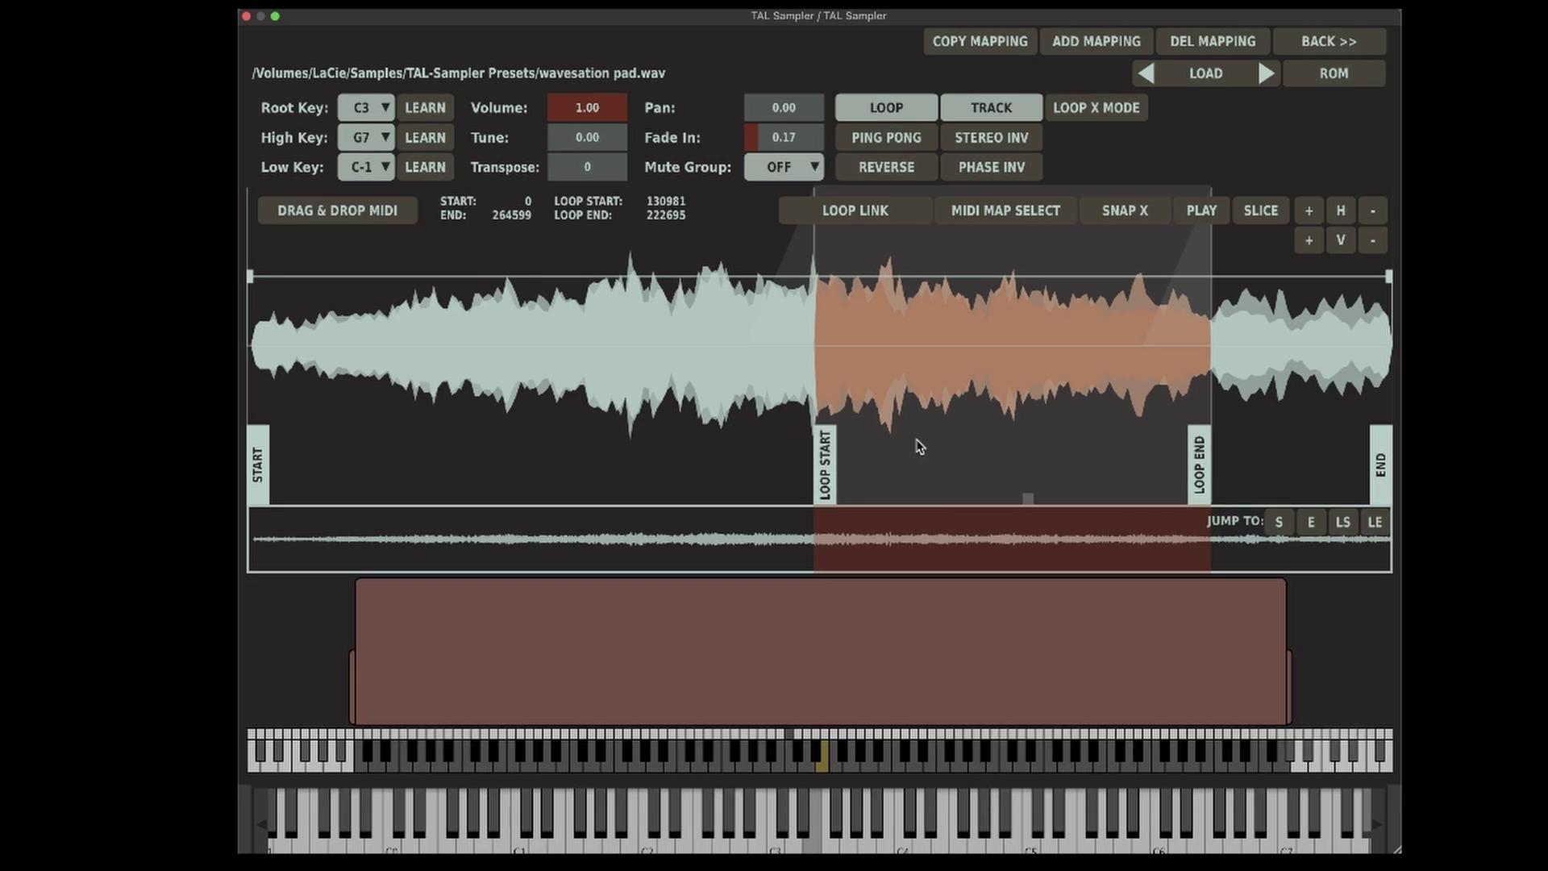
pyautogui.moveTo(834, 450); pyautogui.dragTo(905, 450)
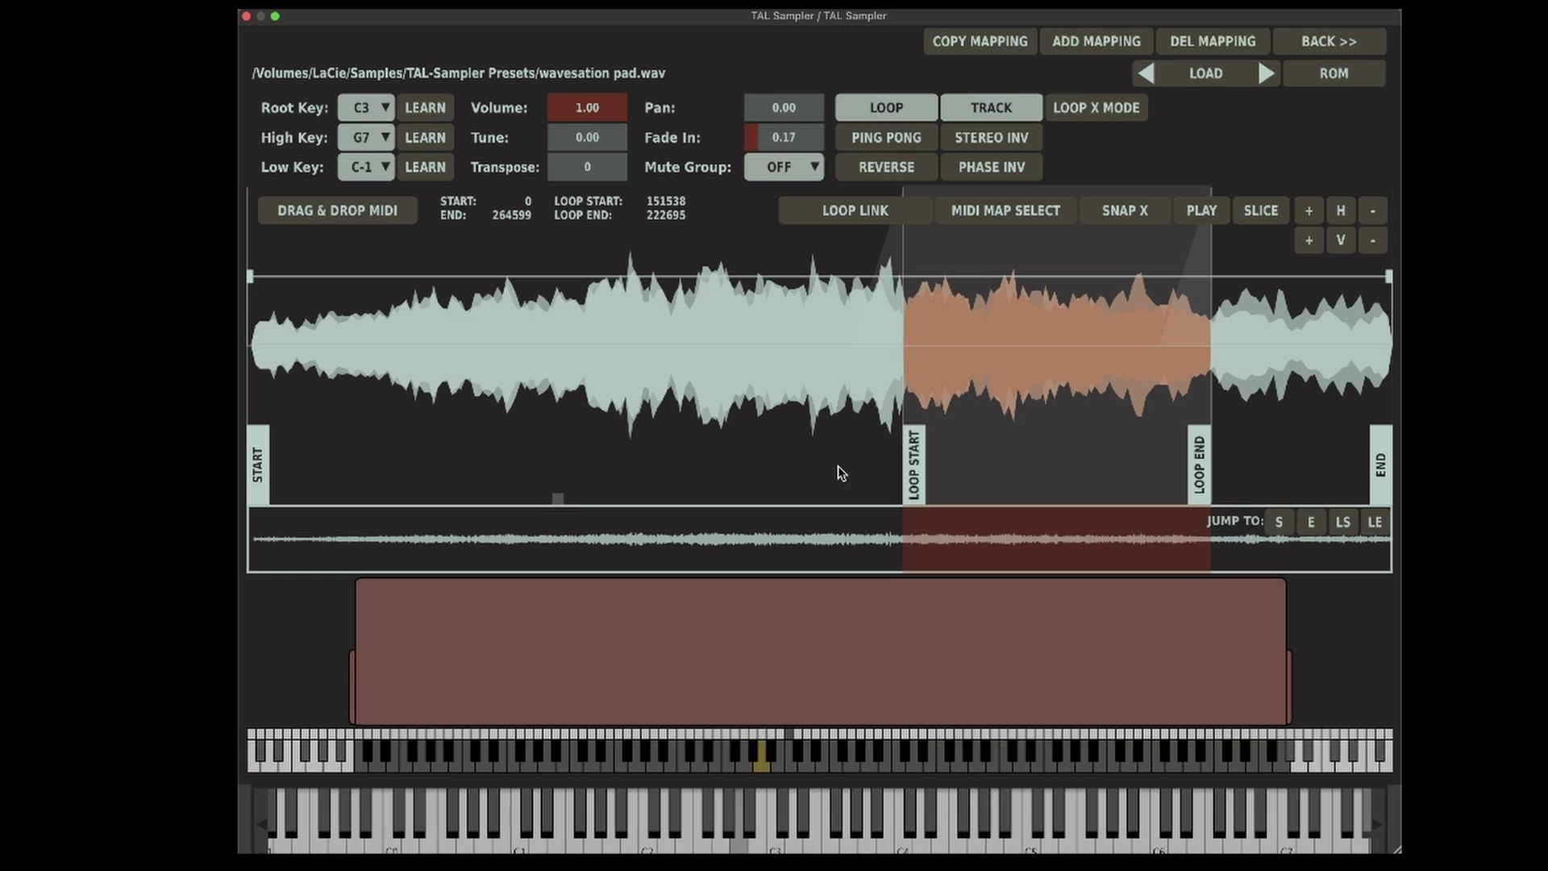
# - Enable loop crossfading, lengthen the fade-in to 0.28, and extend the loop end to about 226159
pyautogui.click(1086, 101)
pyautogui.moveTo(805, 143); pyautogui.dragTo(796, 123)
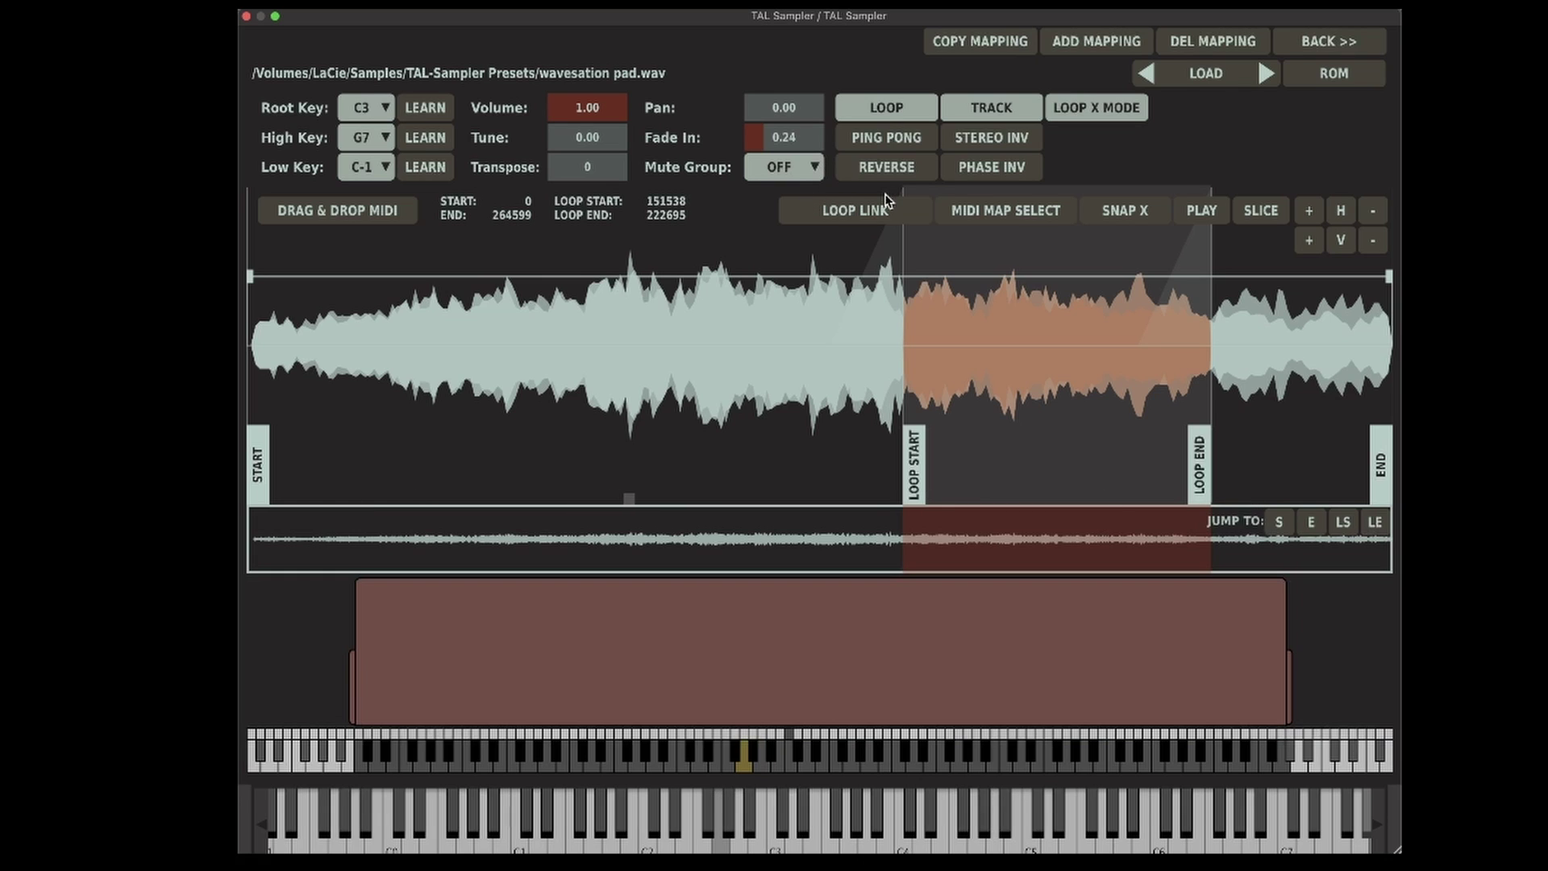
pyautogui.moveTo(810, 146); pyautogui.dragTo(781, 133)
pyautogui.scroll(8, 1189, 403)
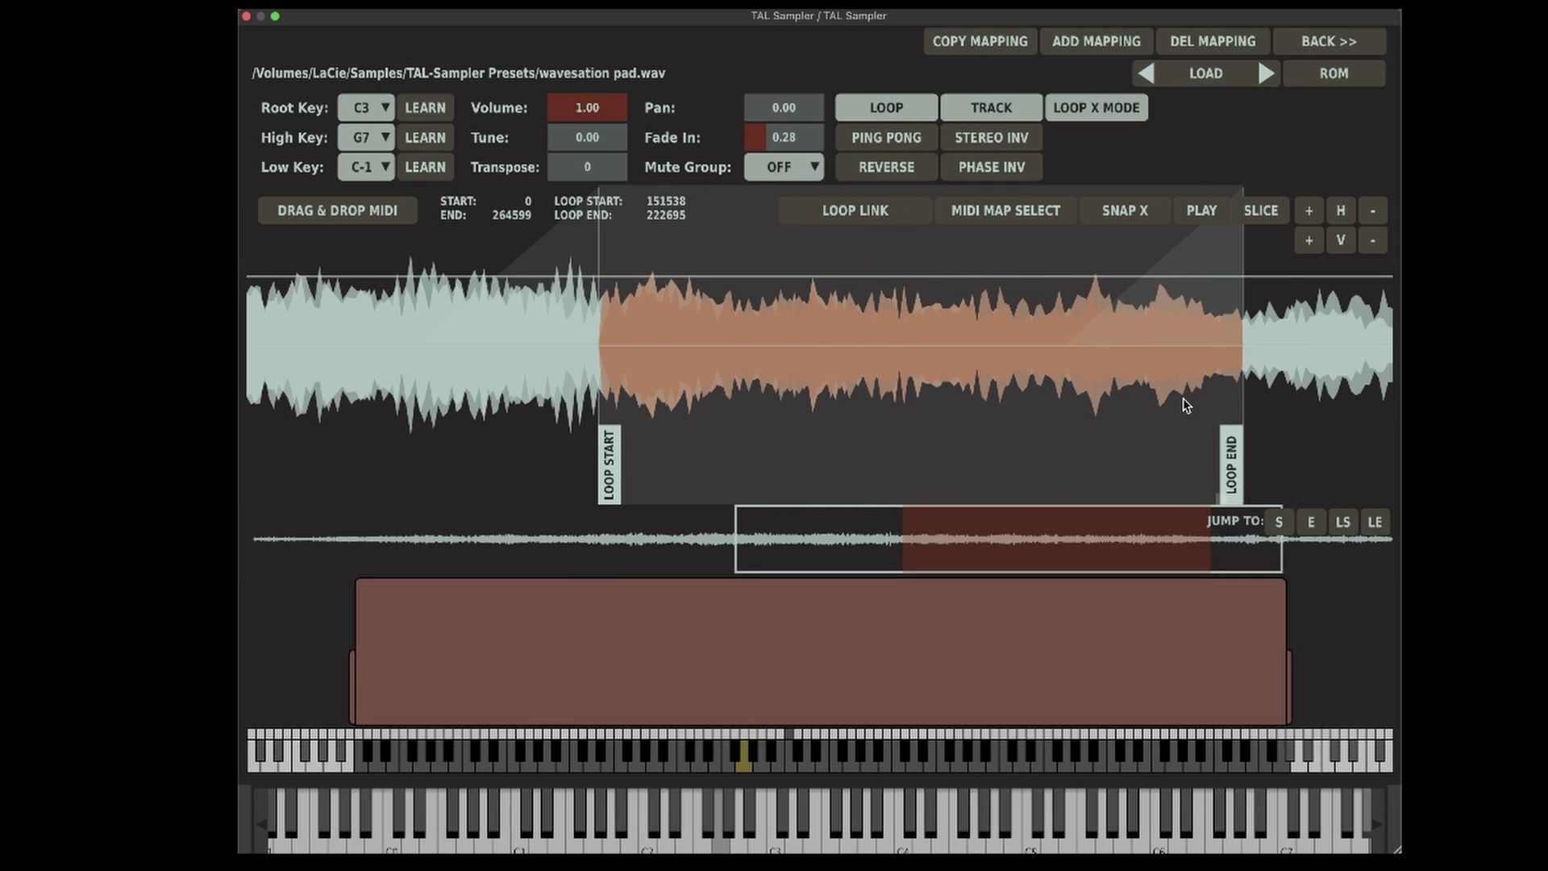
pyautogui.moveTo(1231, 448); pyautogui.dragTo(1267, 448)
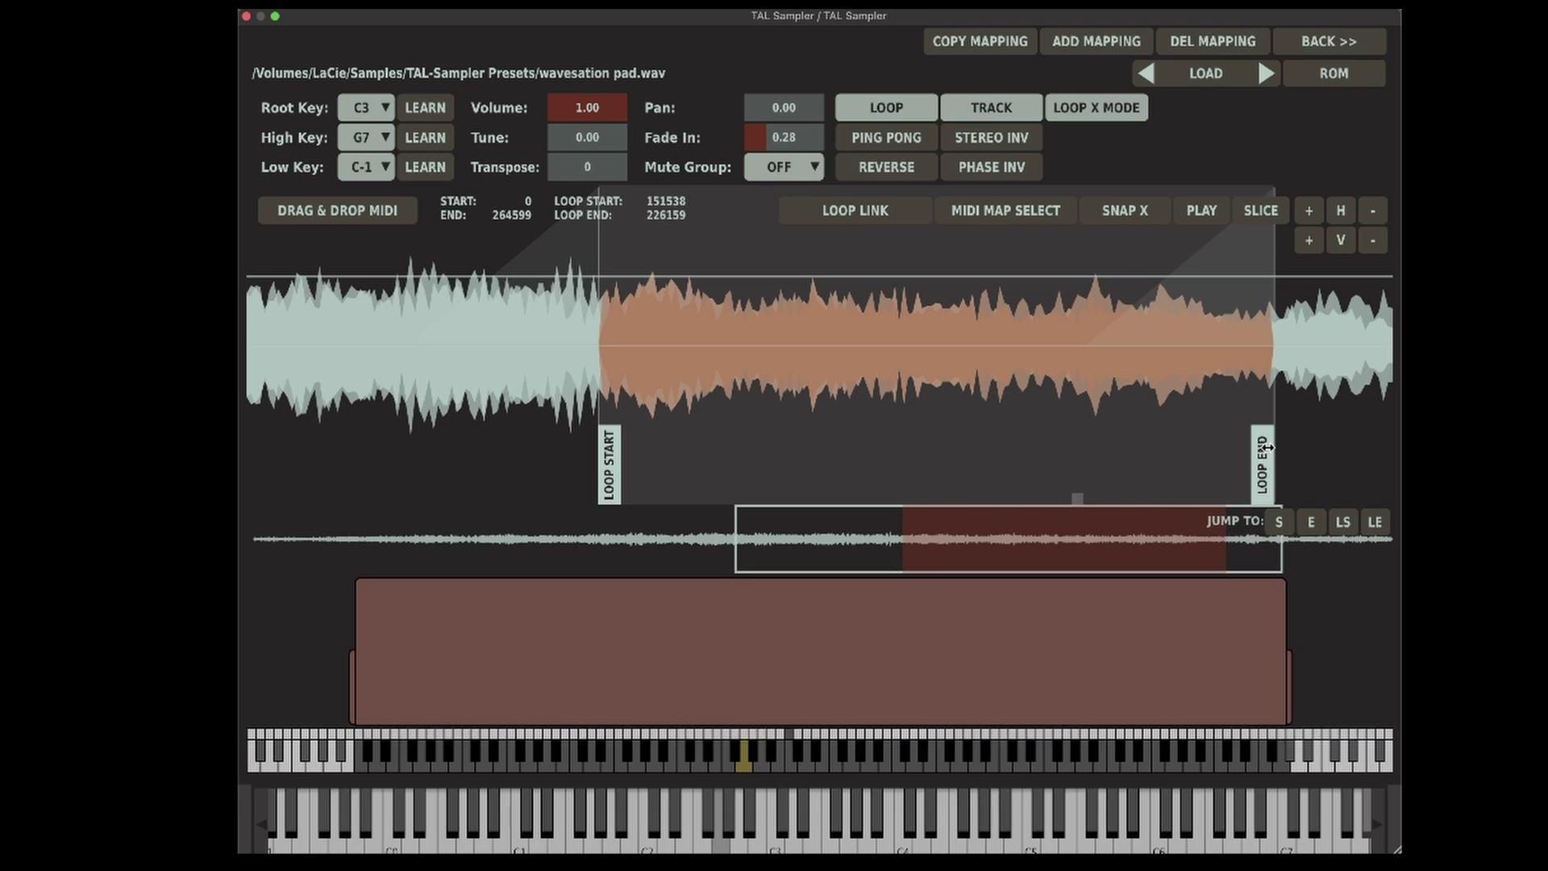
pyautogui.scroll(-4, 1033, 376)
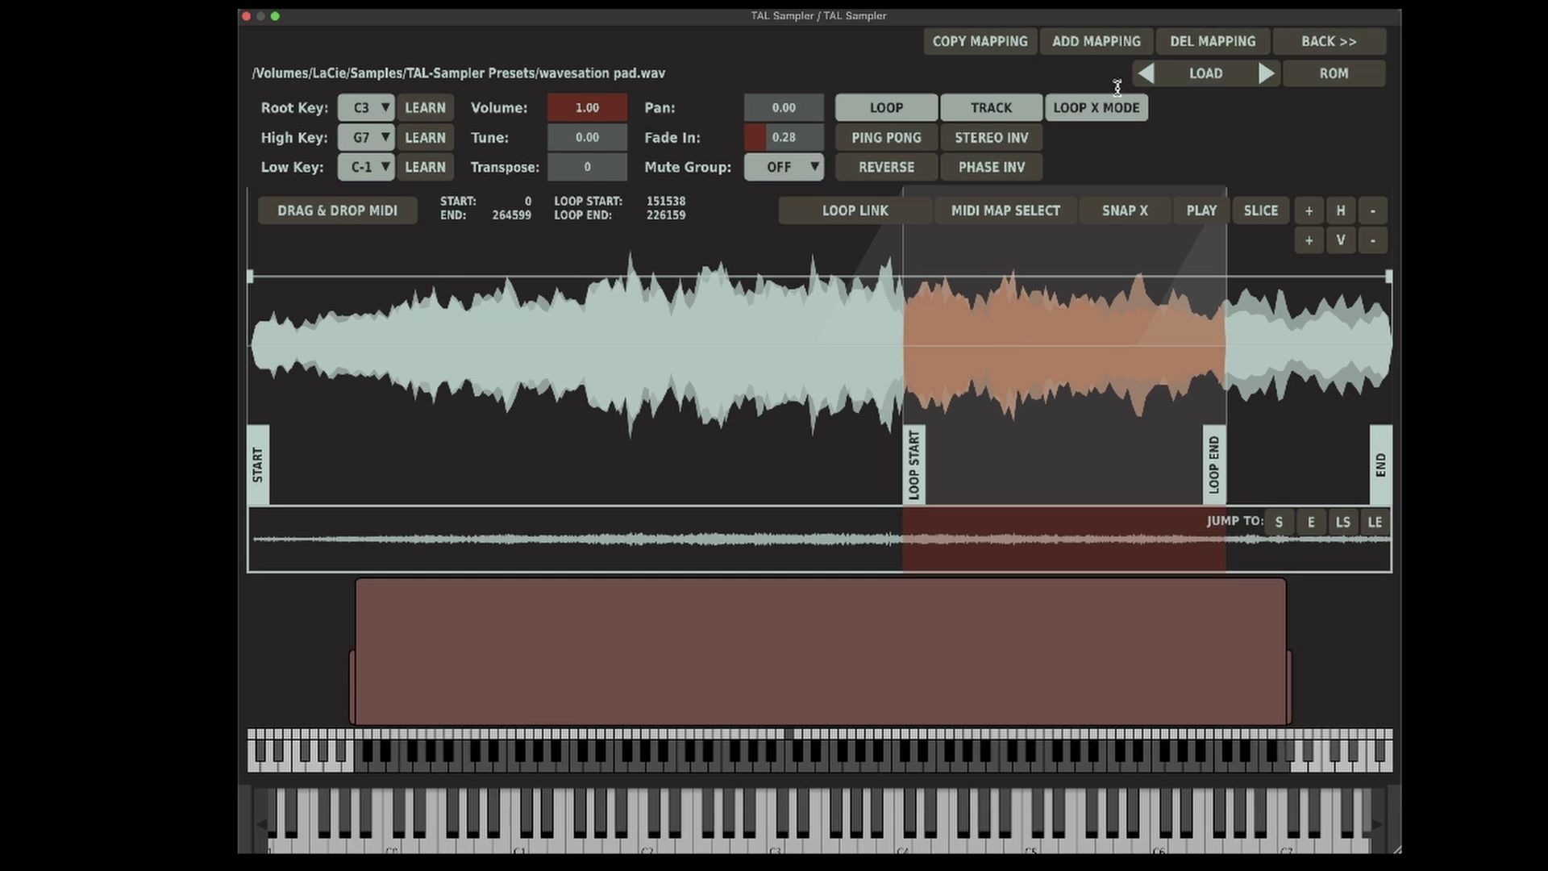
# - Back on the synth panel, set the resampler to S 1000, sample rate about 25866, bit depth 9
pyautogui.click(1345, 45)
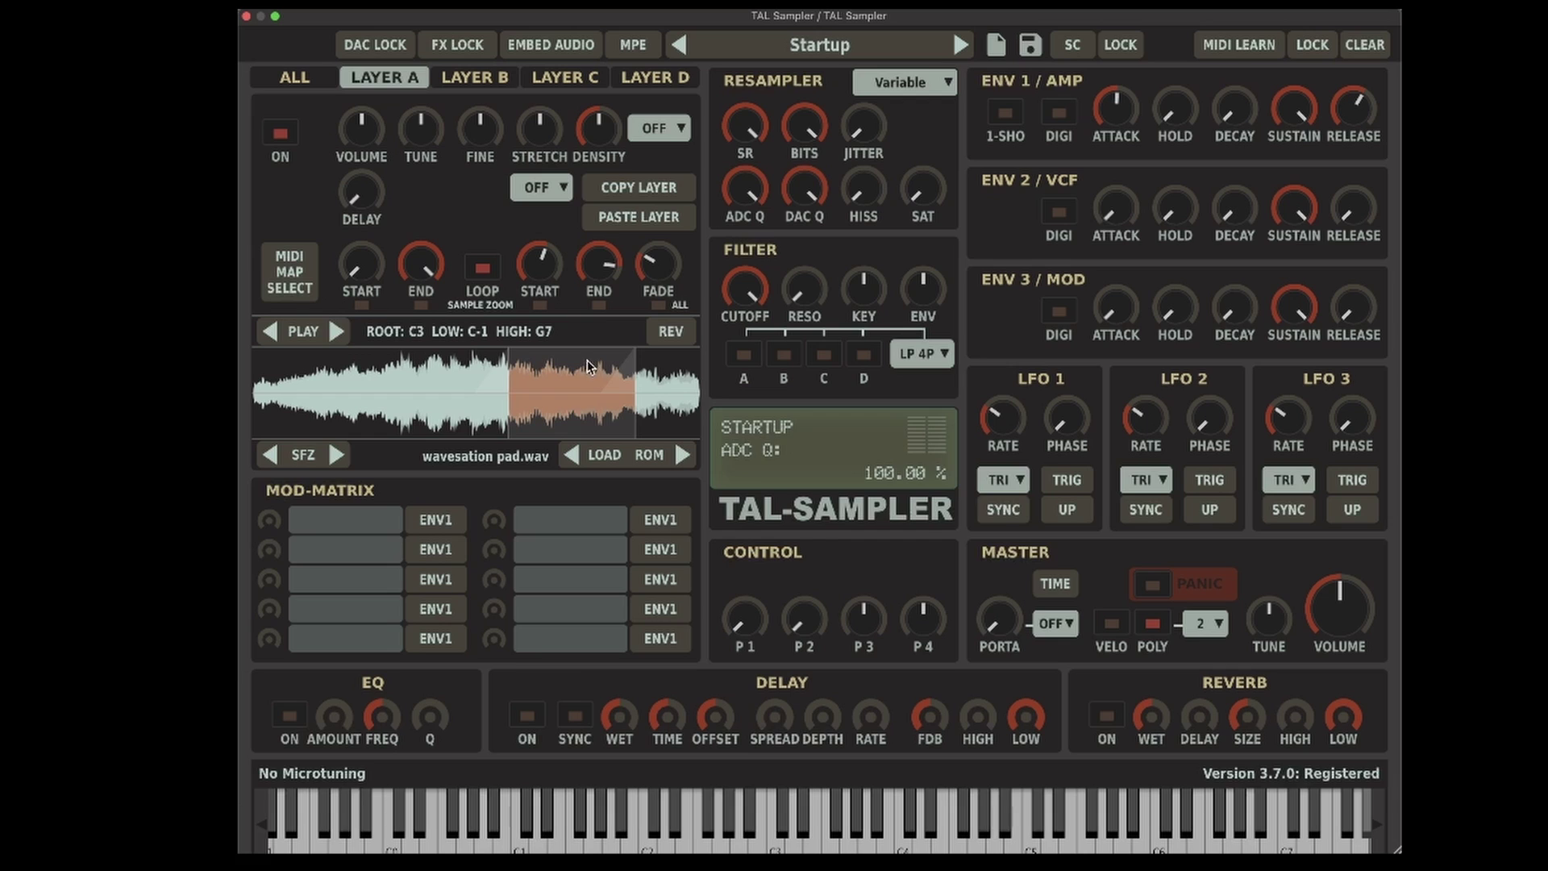
pyautogui.moveTo(796, 298)
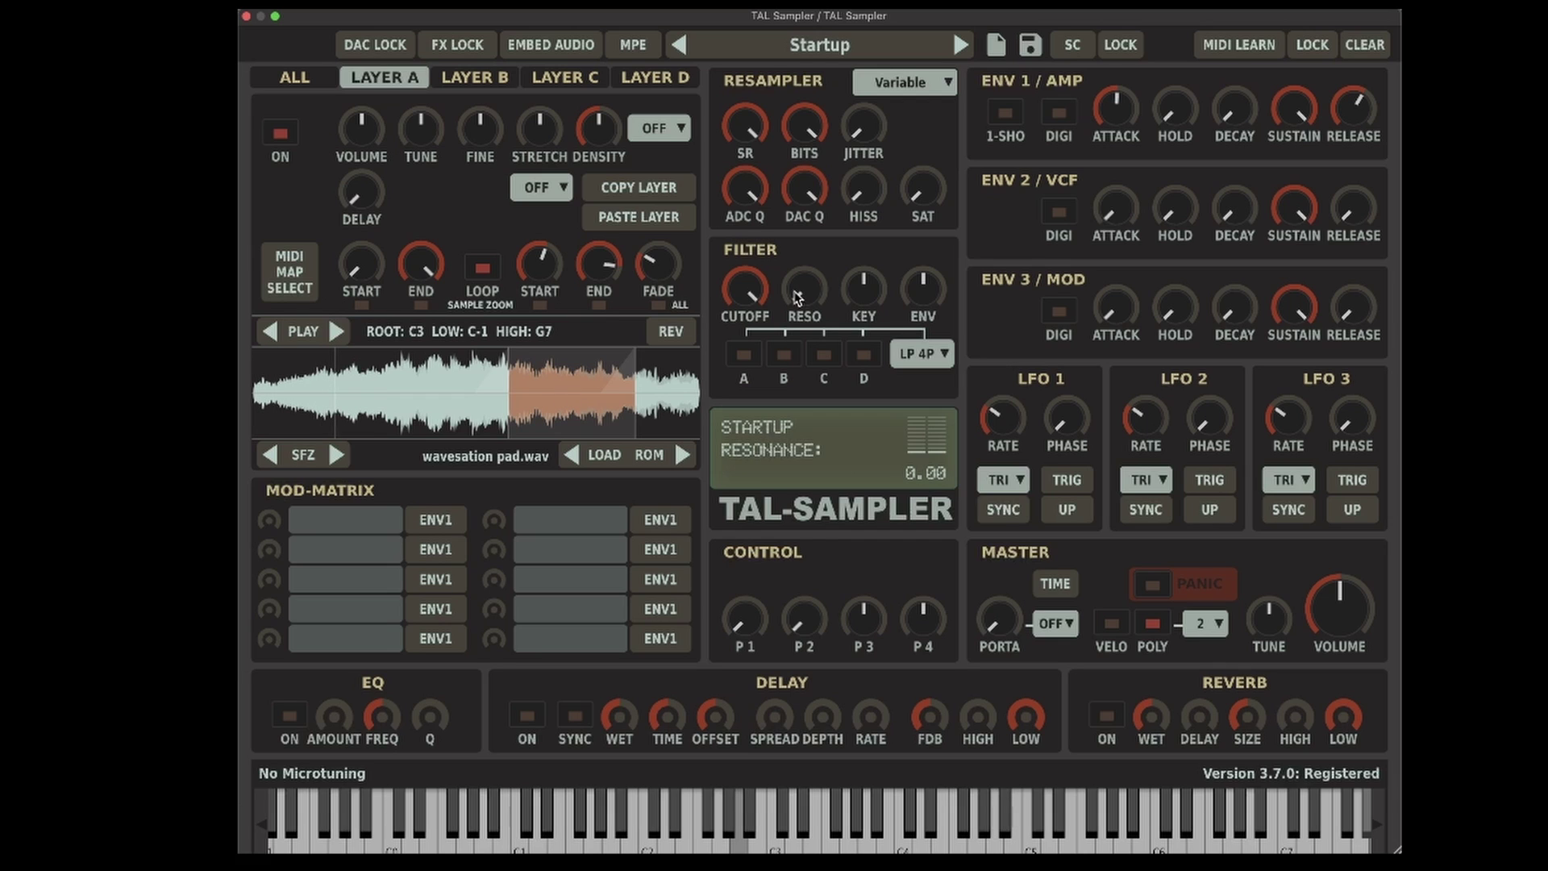
pyautogui.moveTo(747, 188)
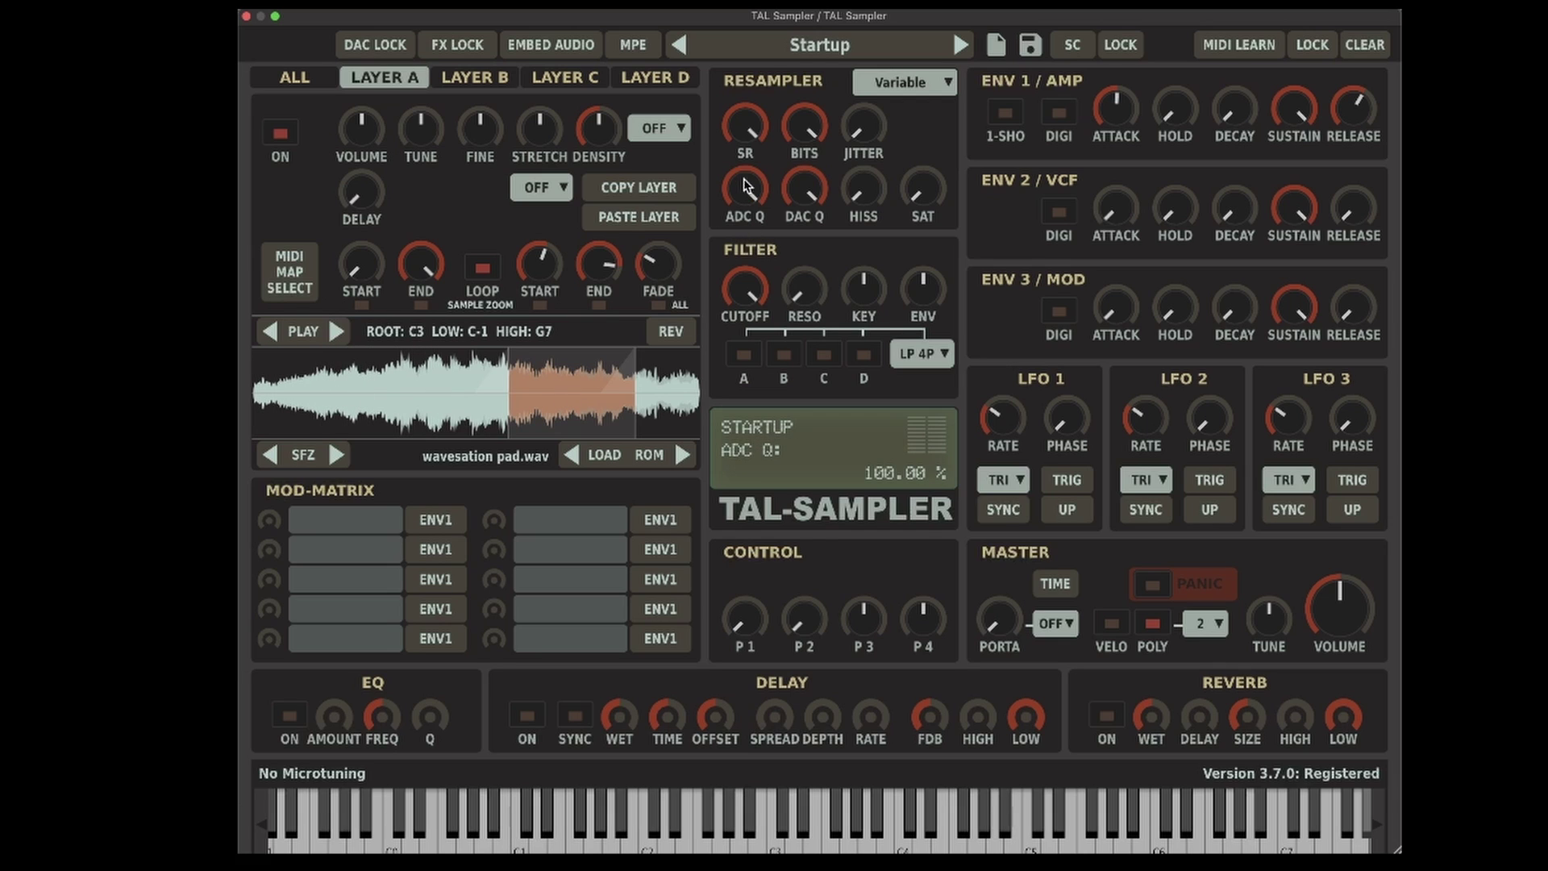
pyautogui.click(903, 81)
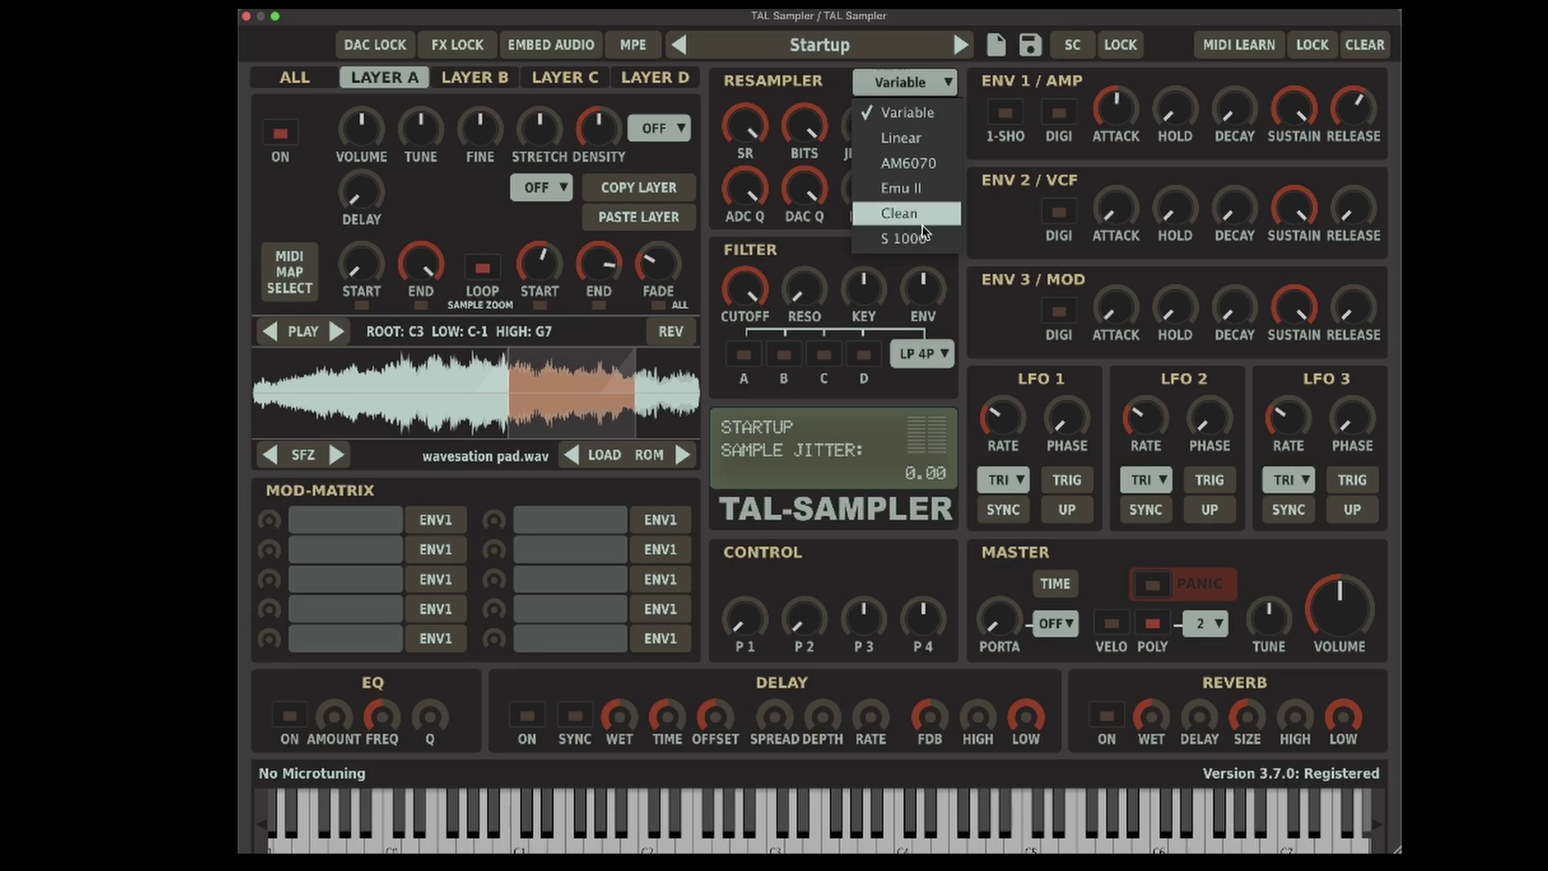
pyautogui.click(863, 222)
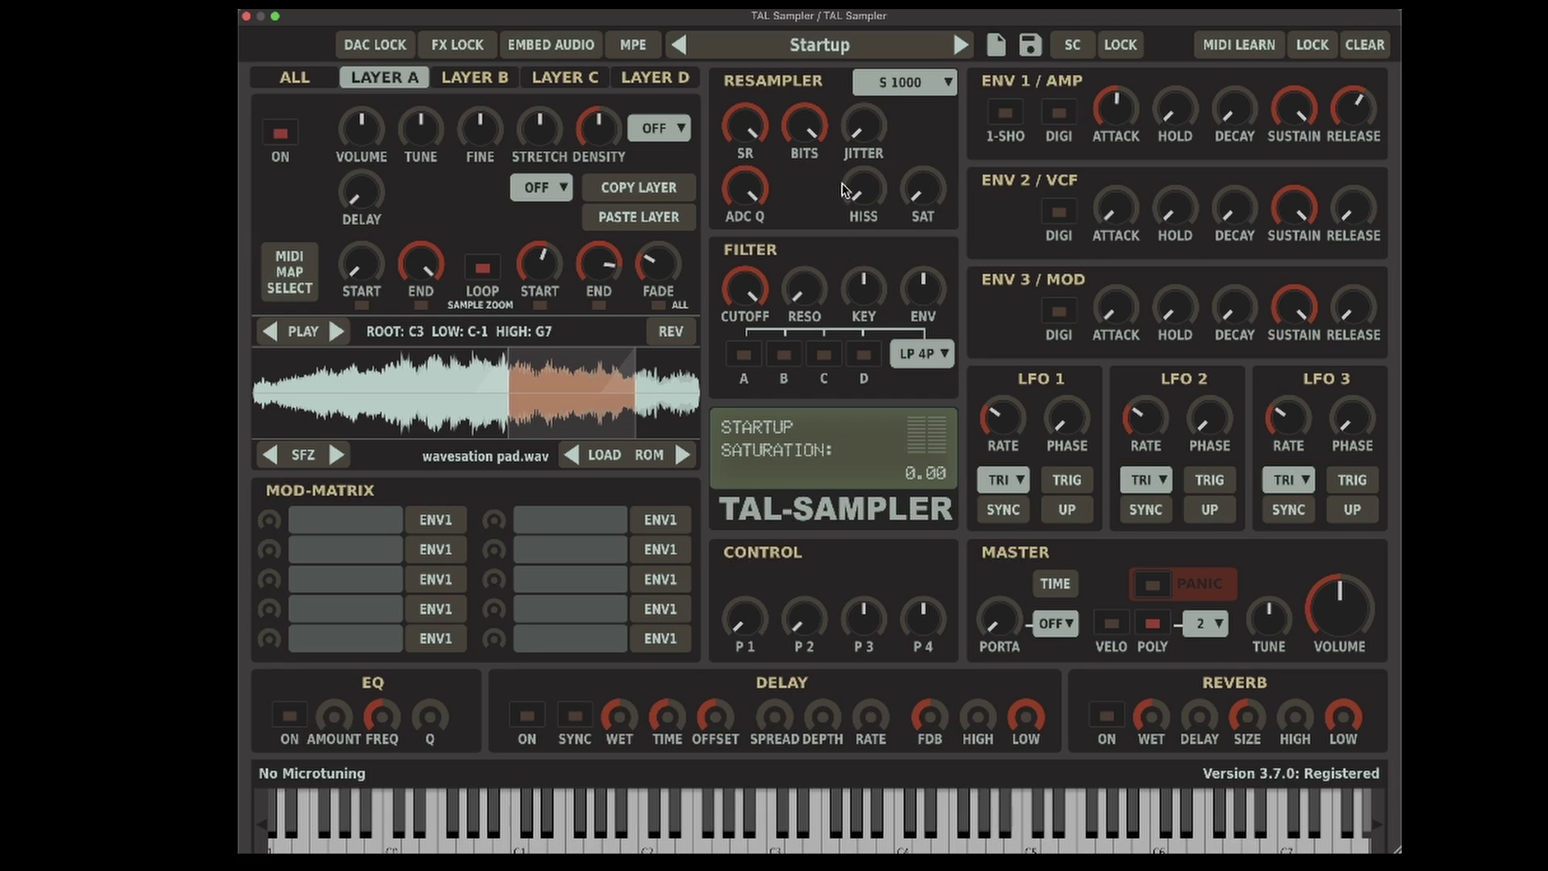
pyautogui.moveTo(746, 127); pyautogui.dragTo(746, 286)
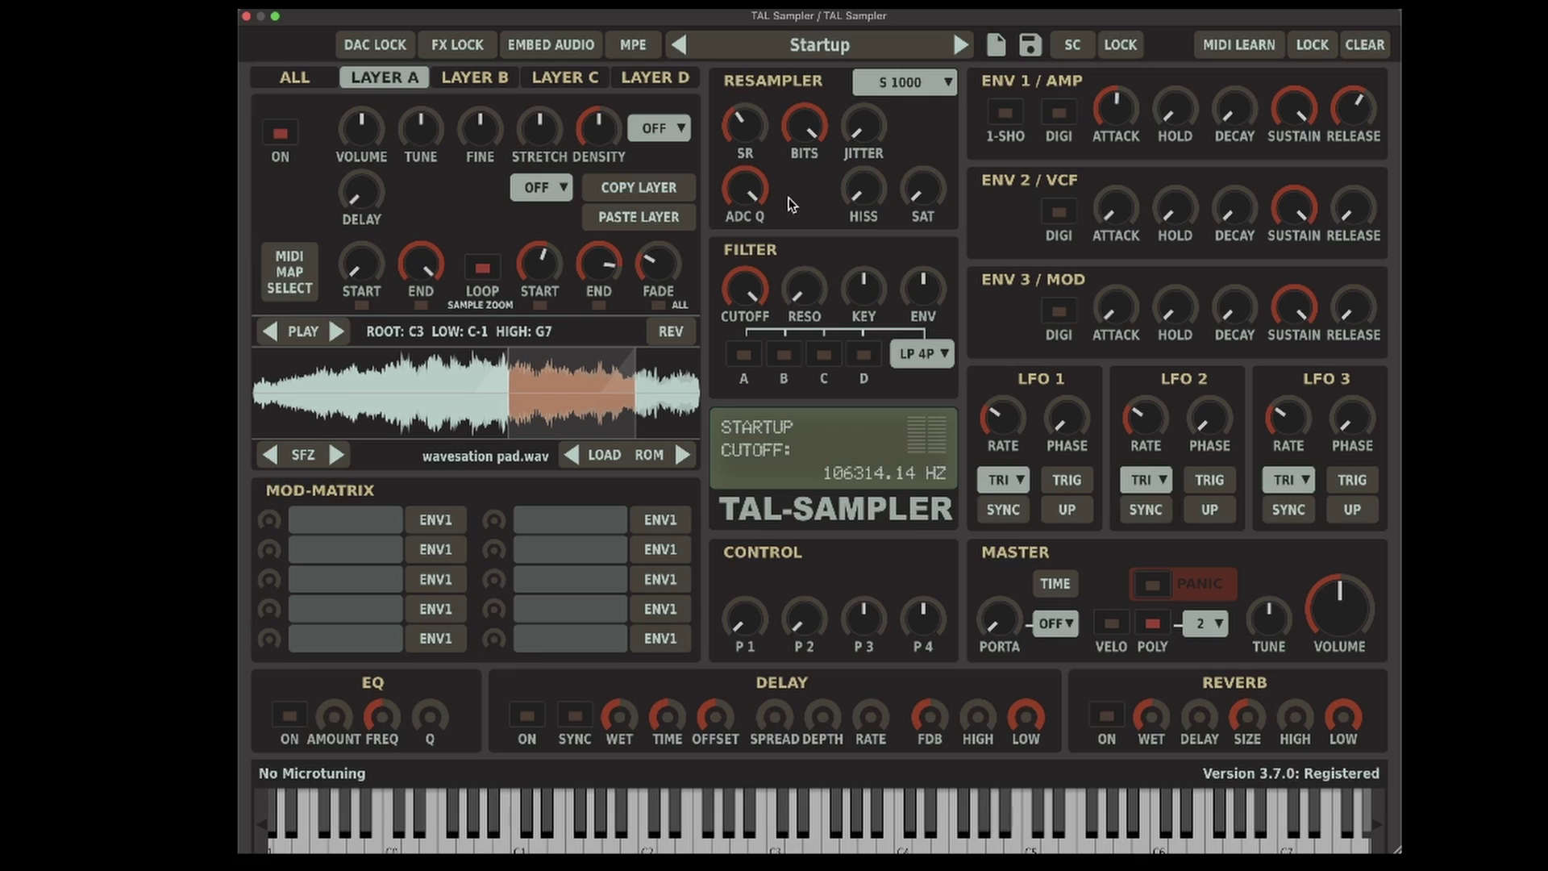
pyautogui.moveTo(811, 118); pyautogui.dragTo(939, 136)
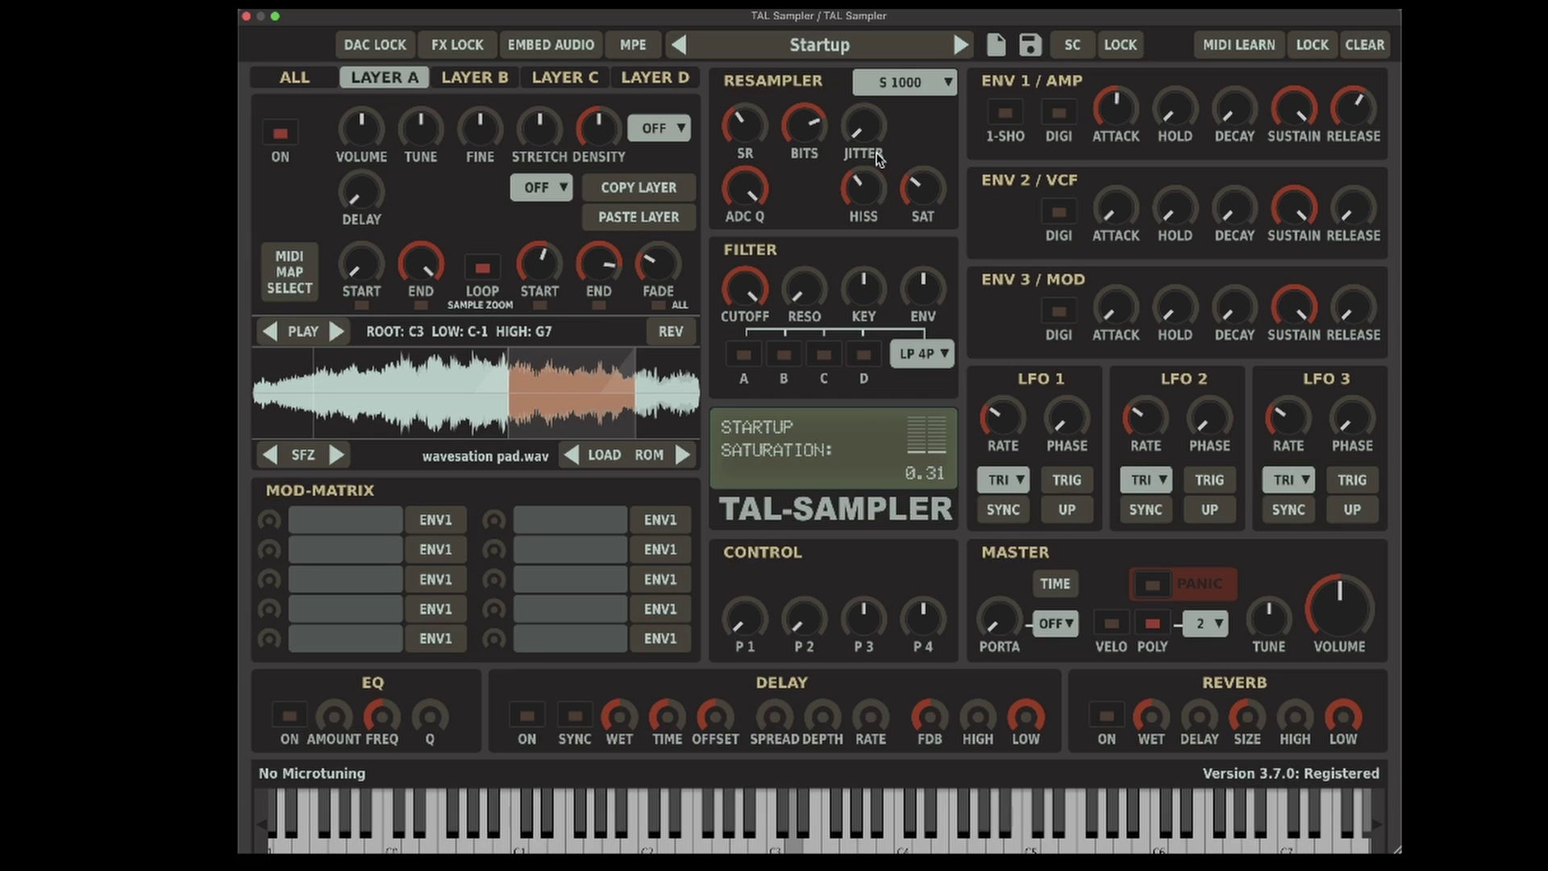
pyautogui.moveTo(804, 125); pyautogui.dragTo(830, 145)
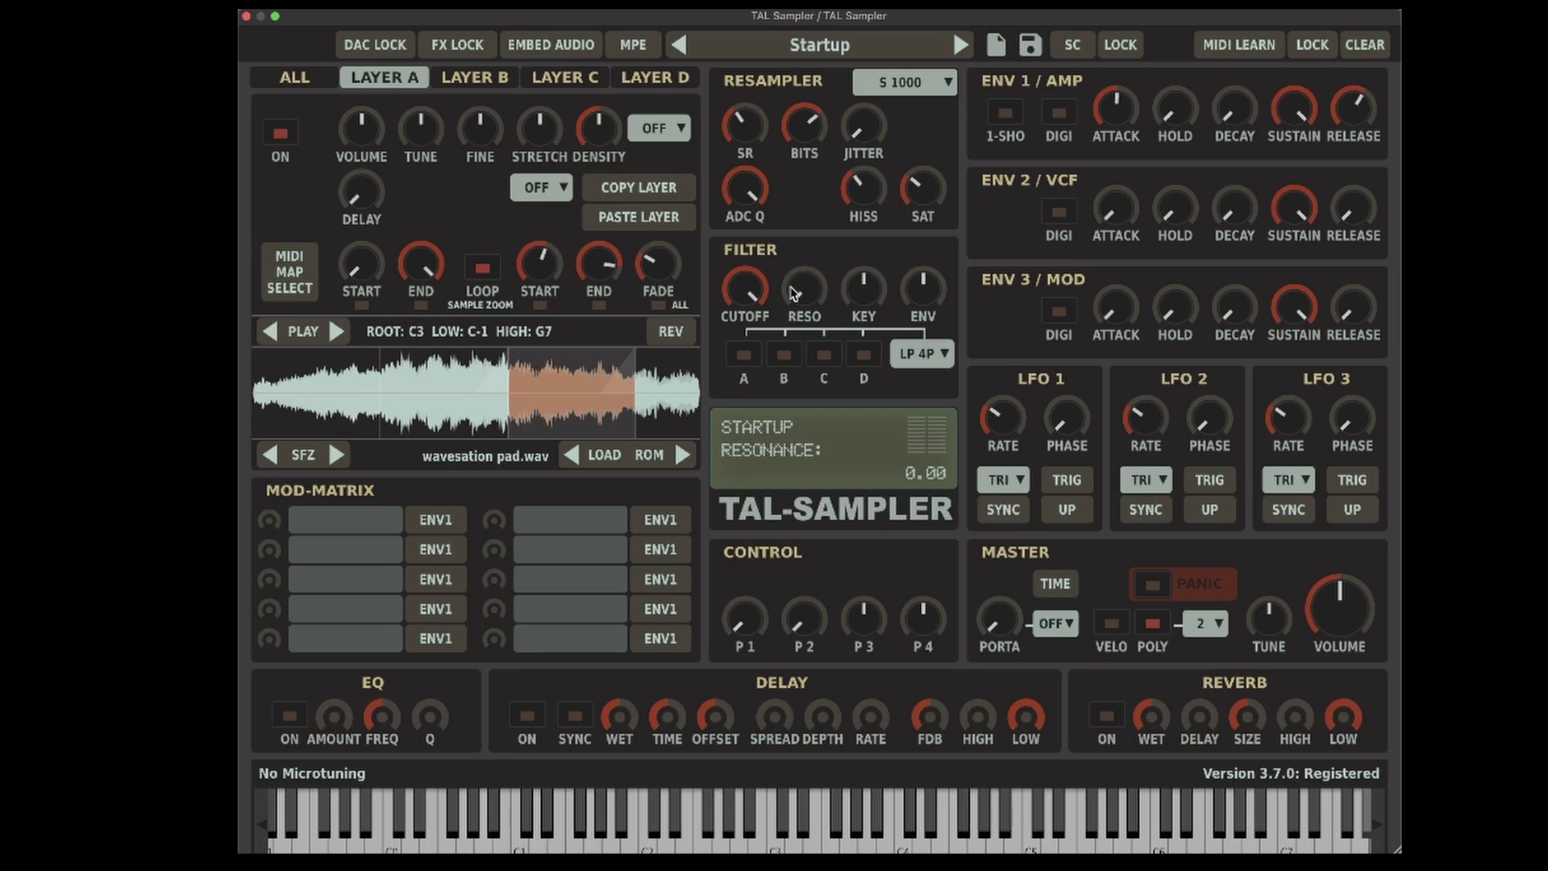
# - Route layer A through the filter, pull the cutoff down, and raise resonance to 0.35
pyautogui.click(750, 355)
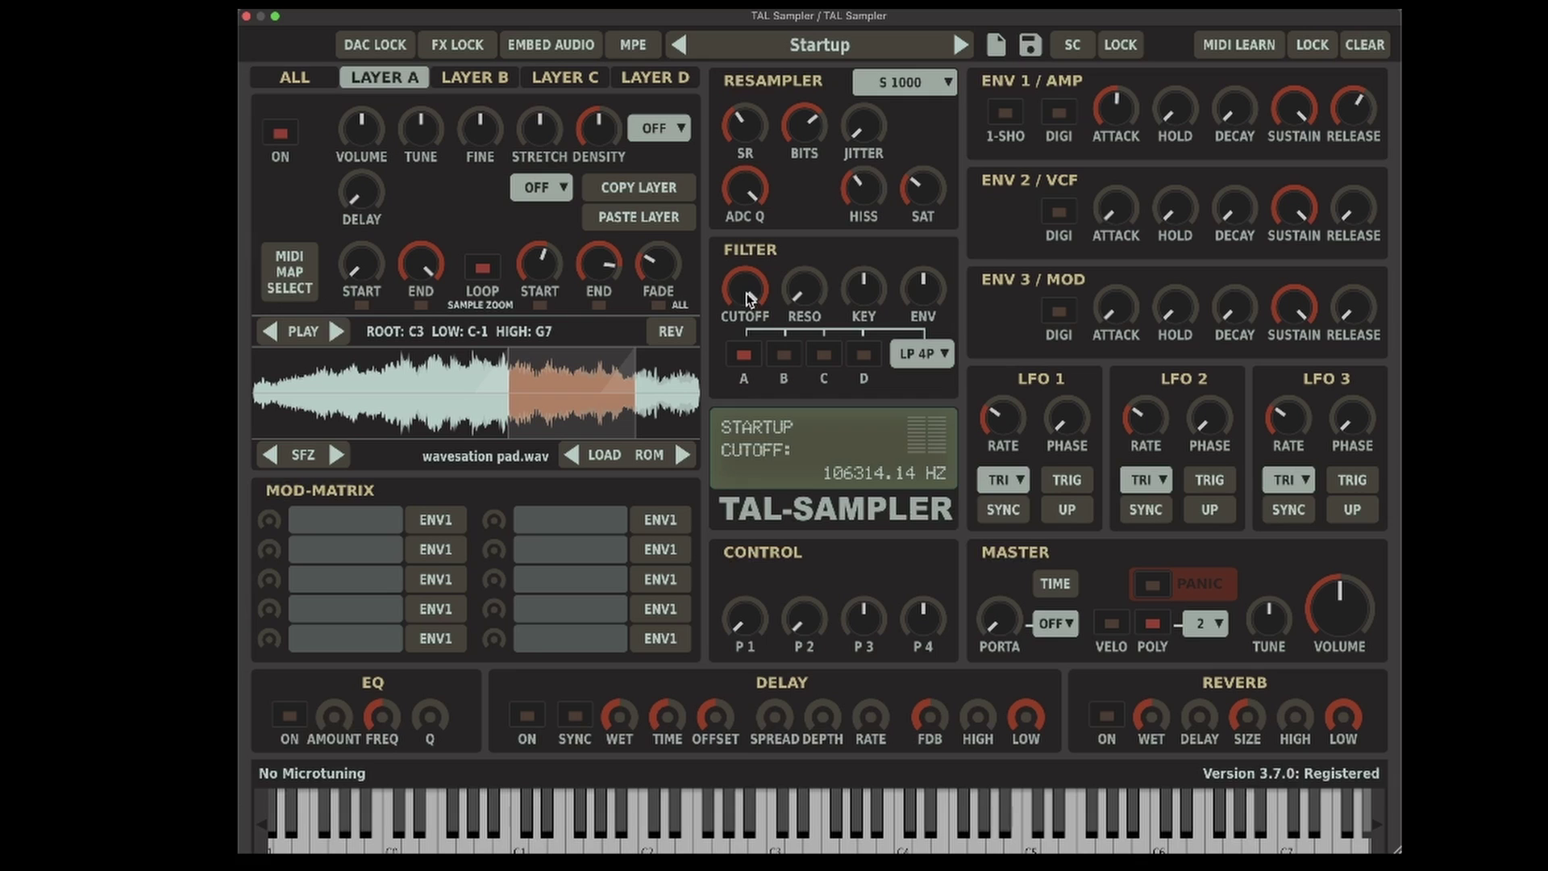
pyautogui.moveTo(748, 292); pyautogui.dragTo(748, 379)
pyautogui.moveTo(809, 311); pyautogui.dragTo(841, 212)
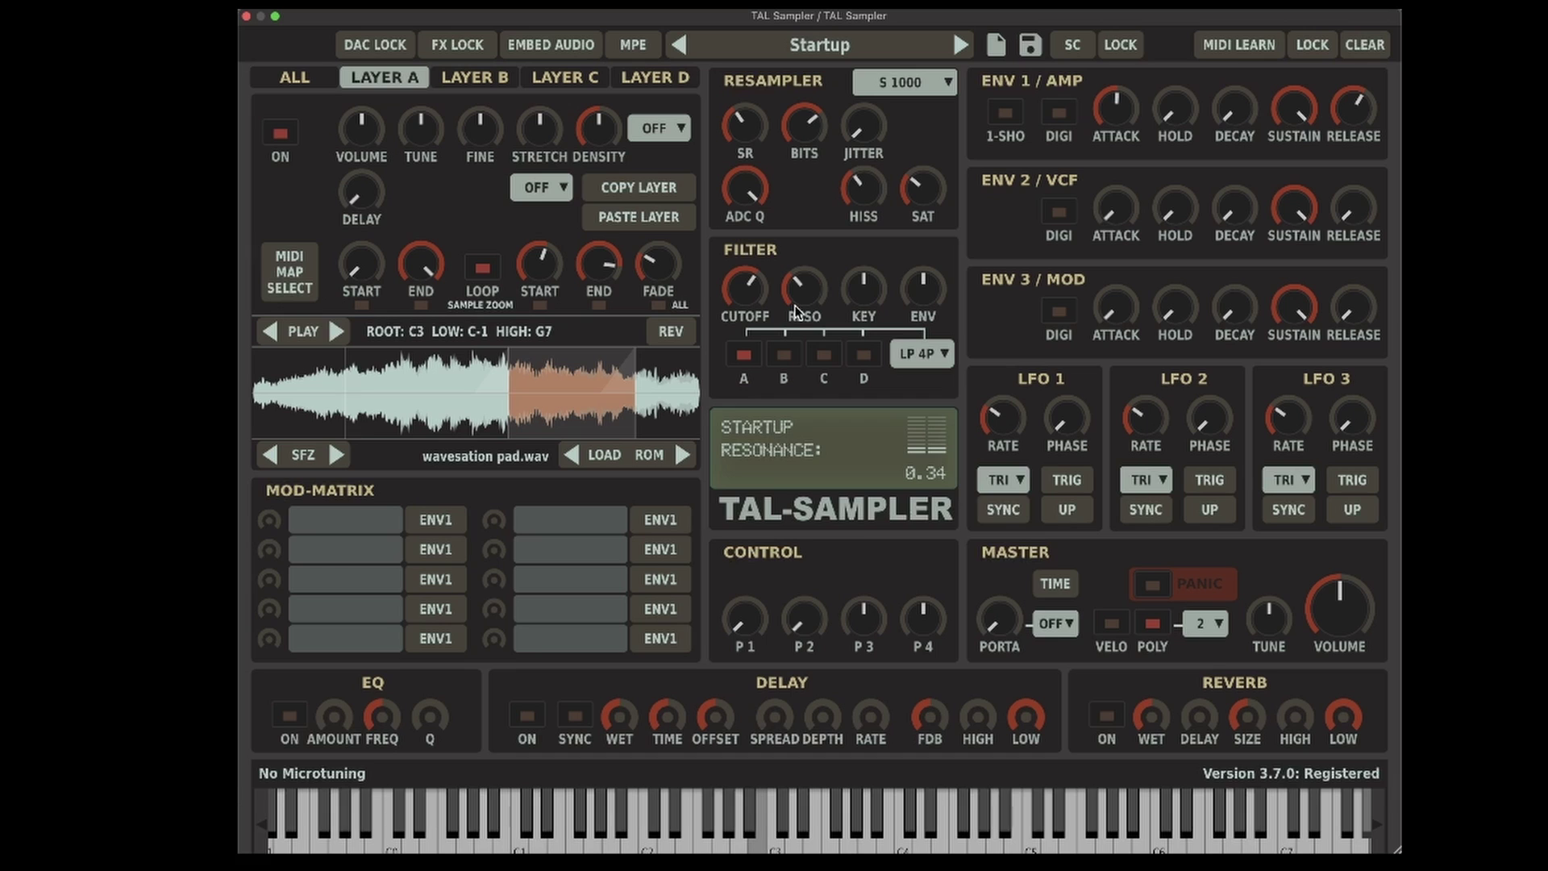
pyautogui.click(734, 293)
pyautogui.moveTo(734, 295)
pyautogui.mouseDown()
pyautogui.moveTo(734, 360)
pyautogui.moveTo(760, 302)
pyautogui.mouseUp()
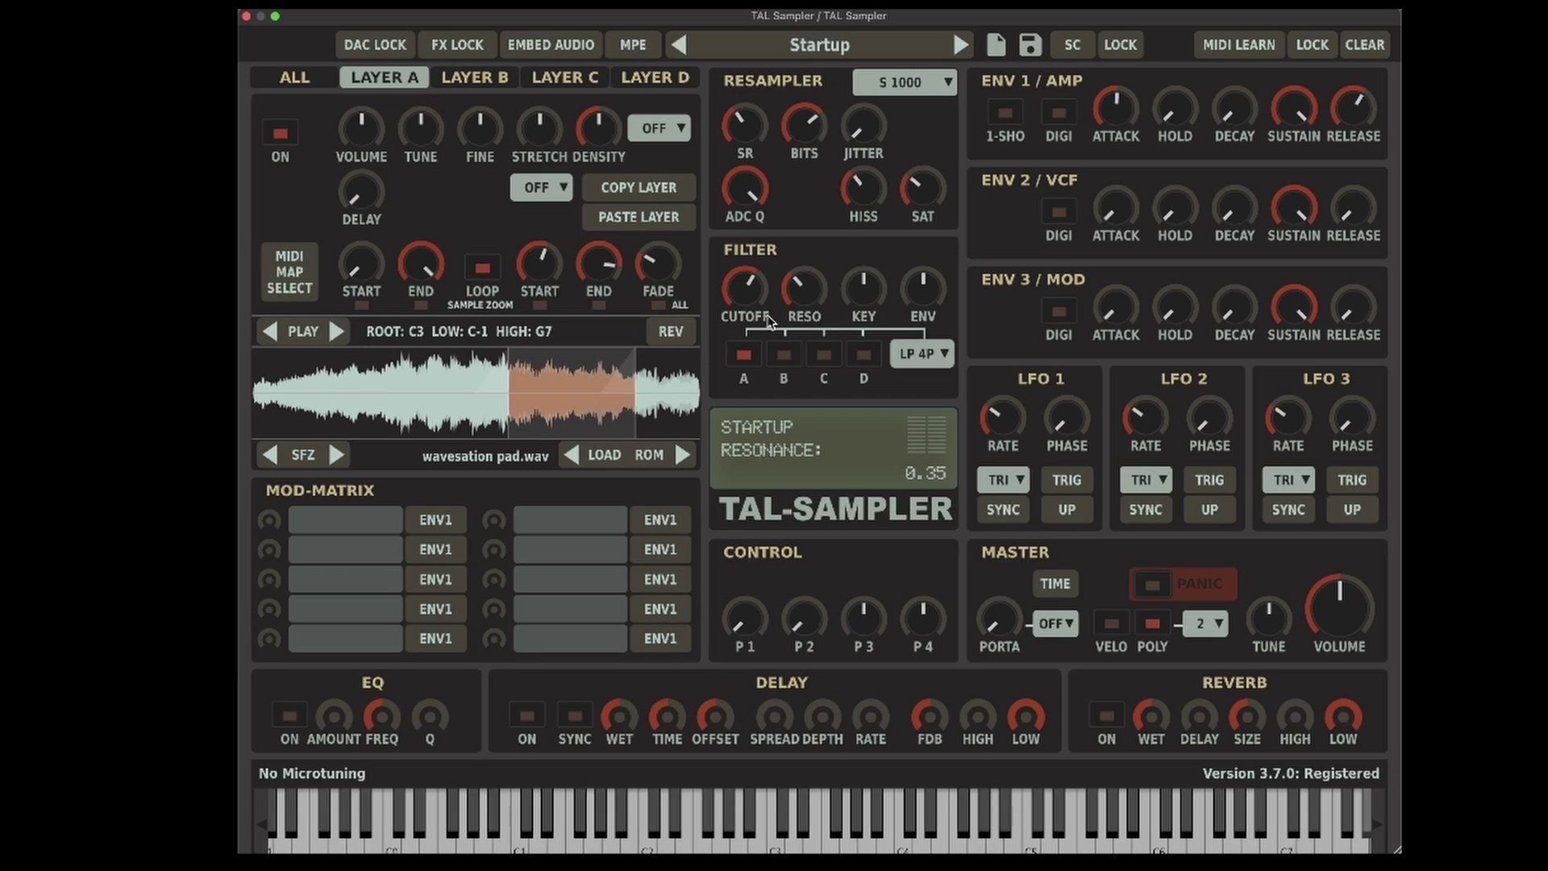
# - Set the cutoff to about 6599 Hz and choose LFO1 as the first modulation source
pyautogui.scroll(5, 764, 297)
pyautogui.scroll(-3, 762, 295)
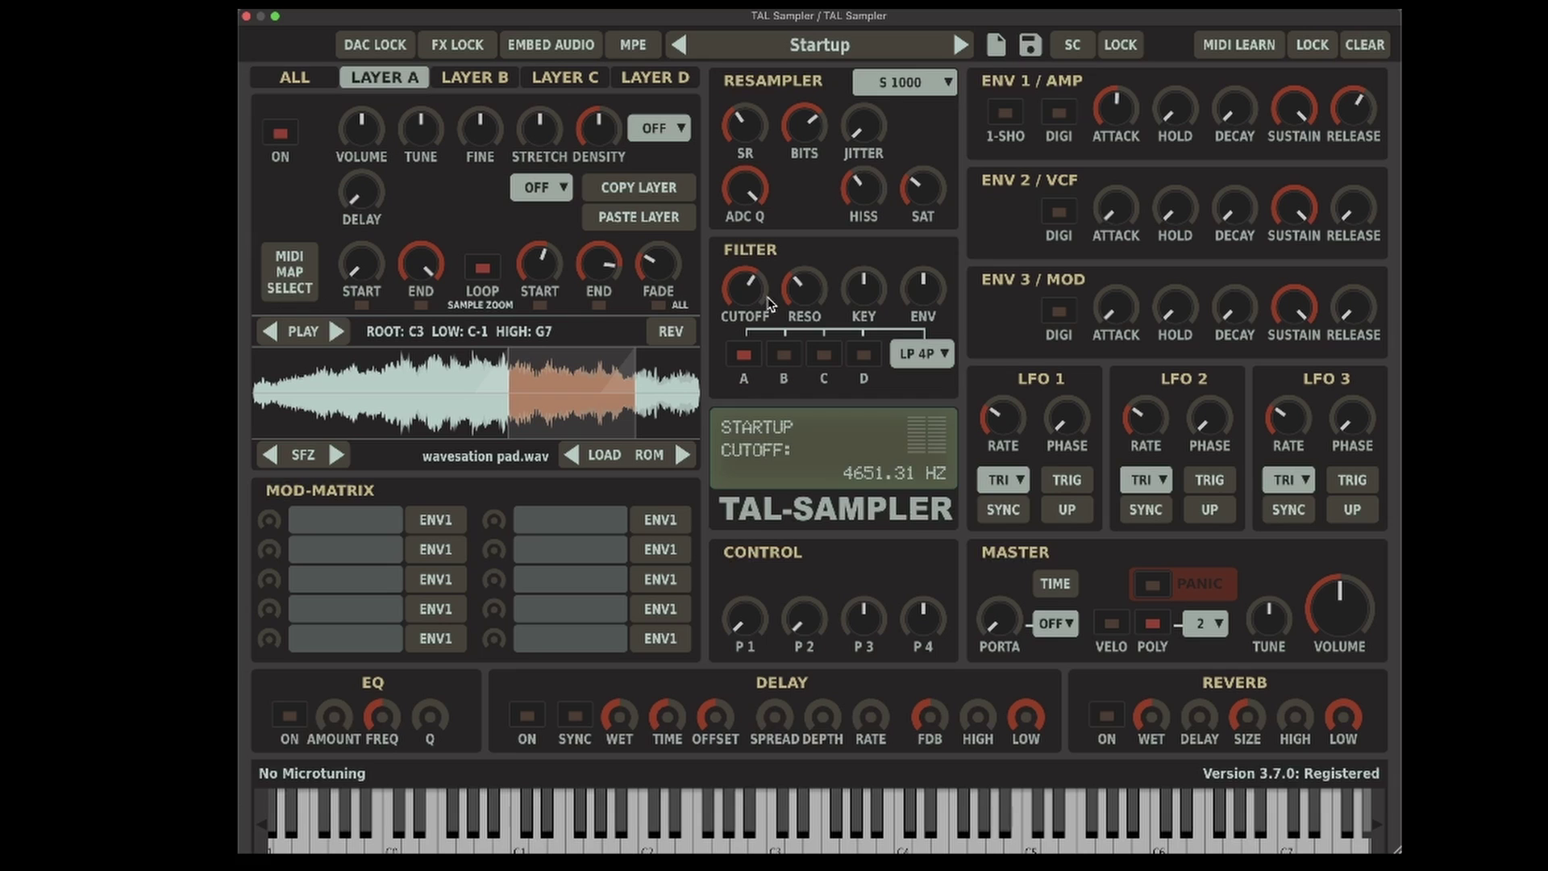
pyautogui.scroll(10, 768, 295)
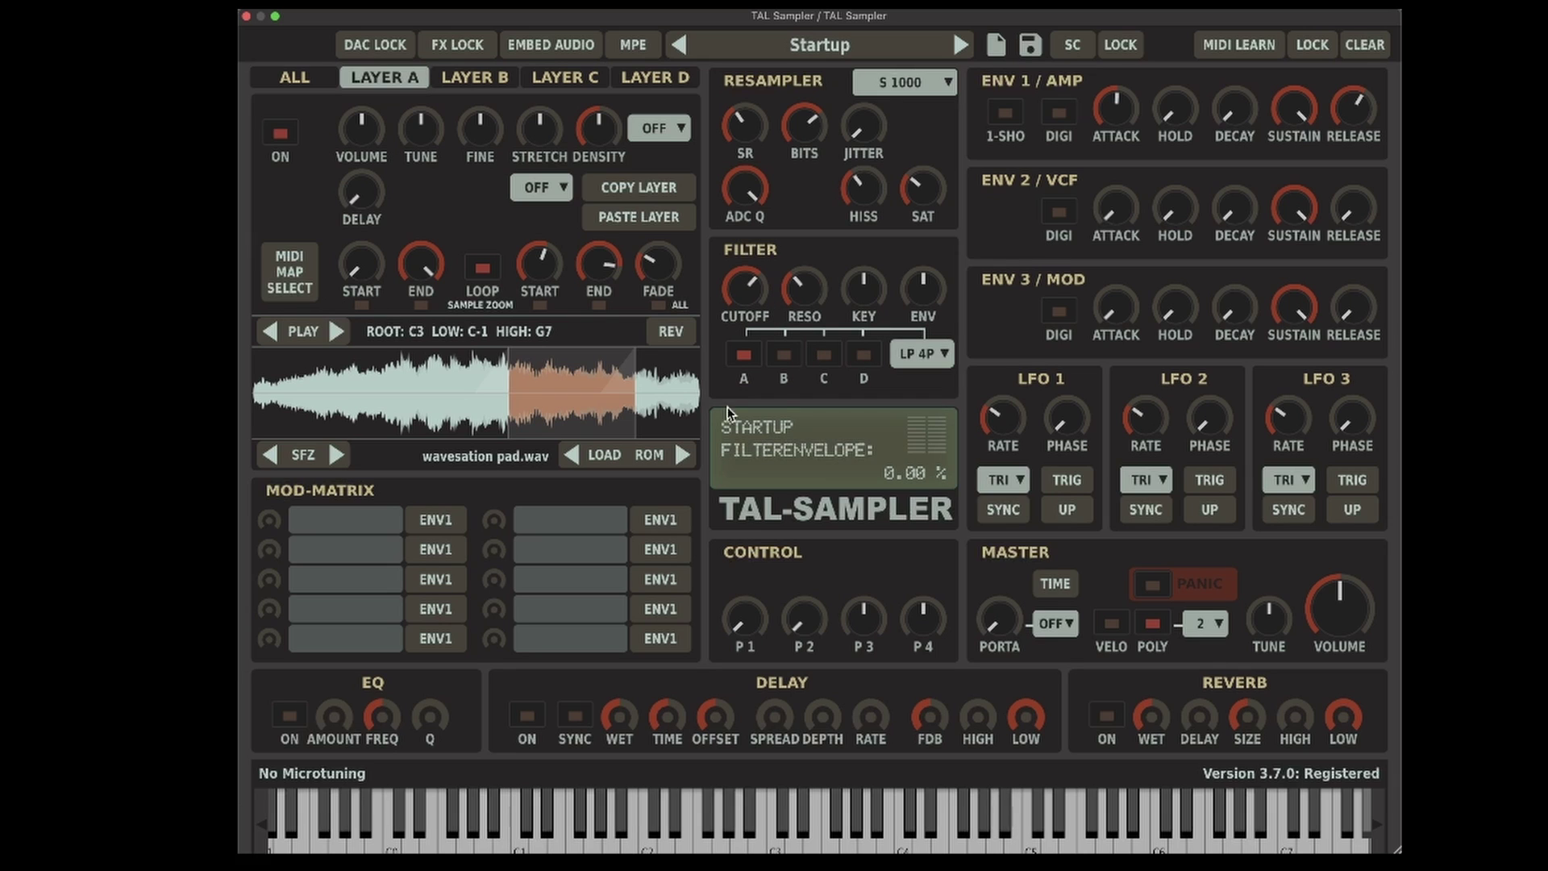
pyautogui.click(439, 530)
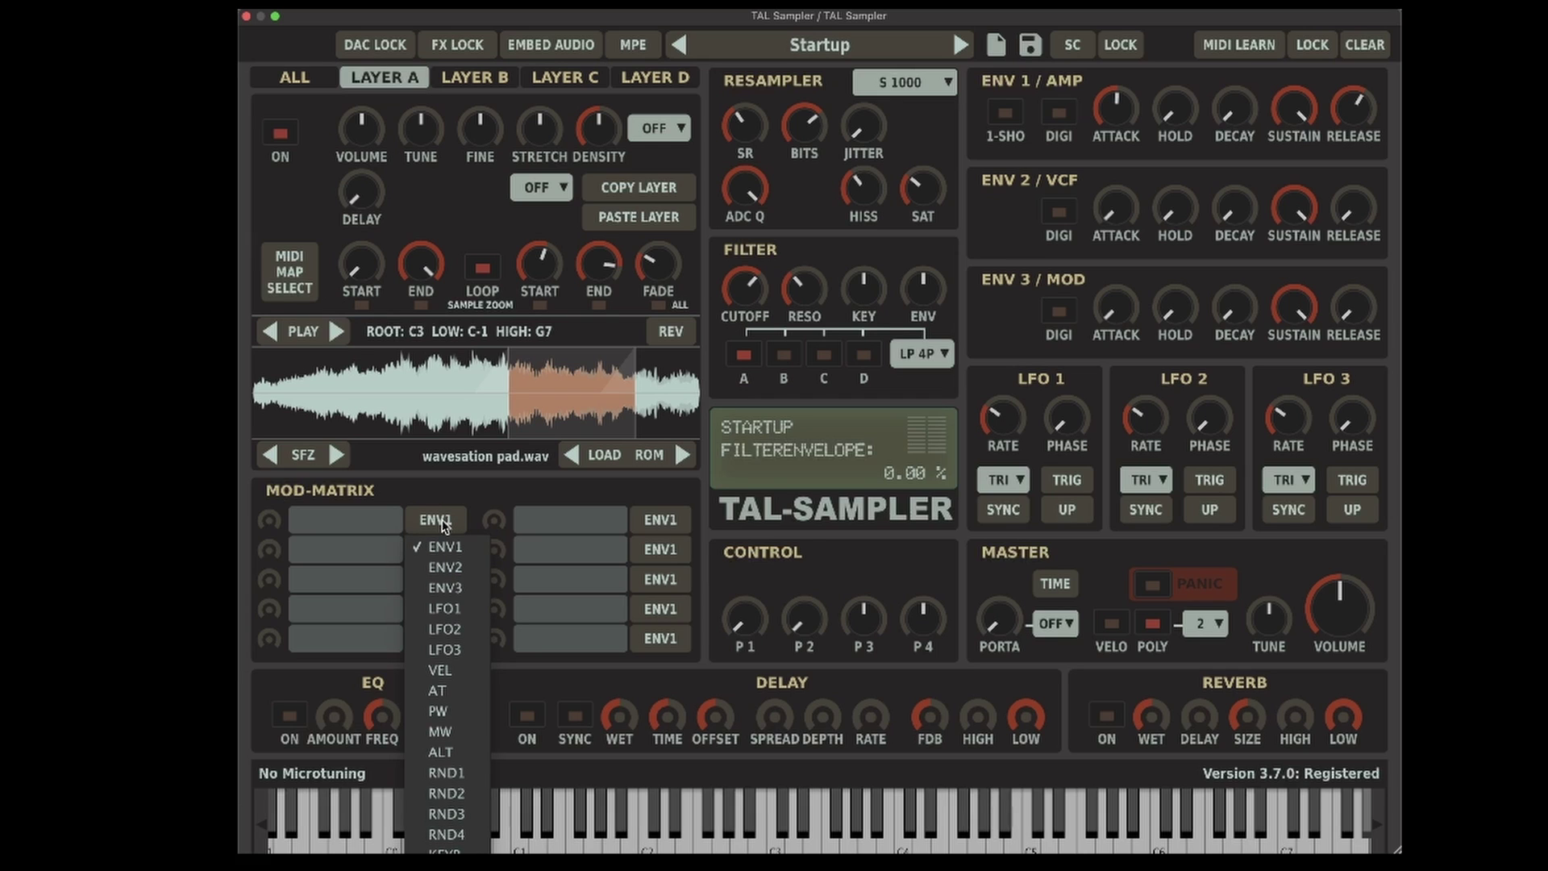
pyautogui.click(449, 516)
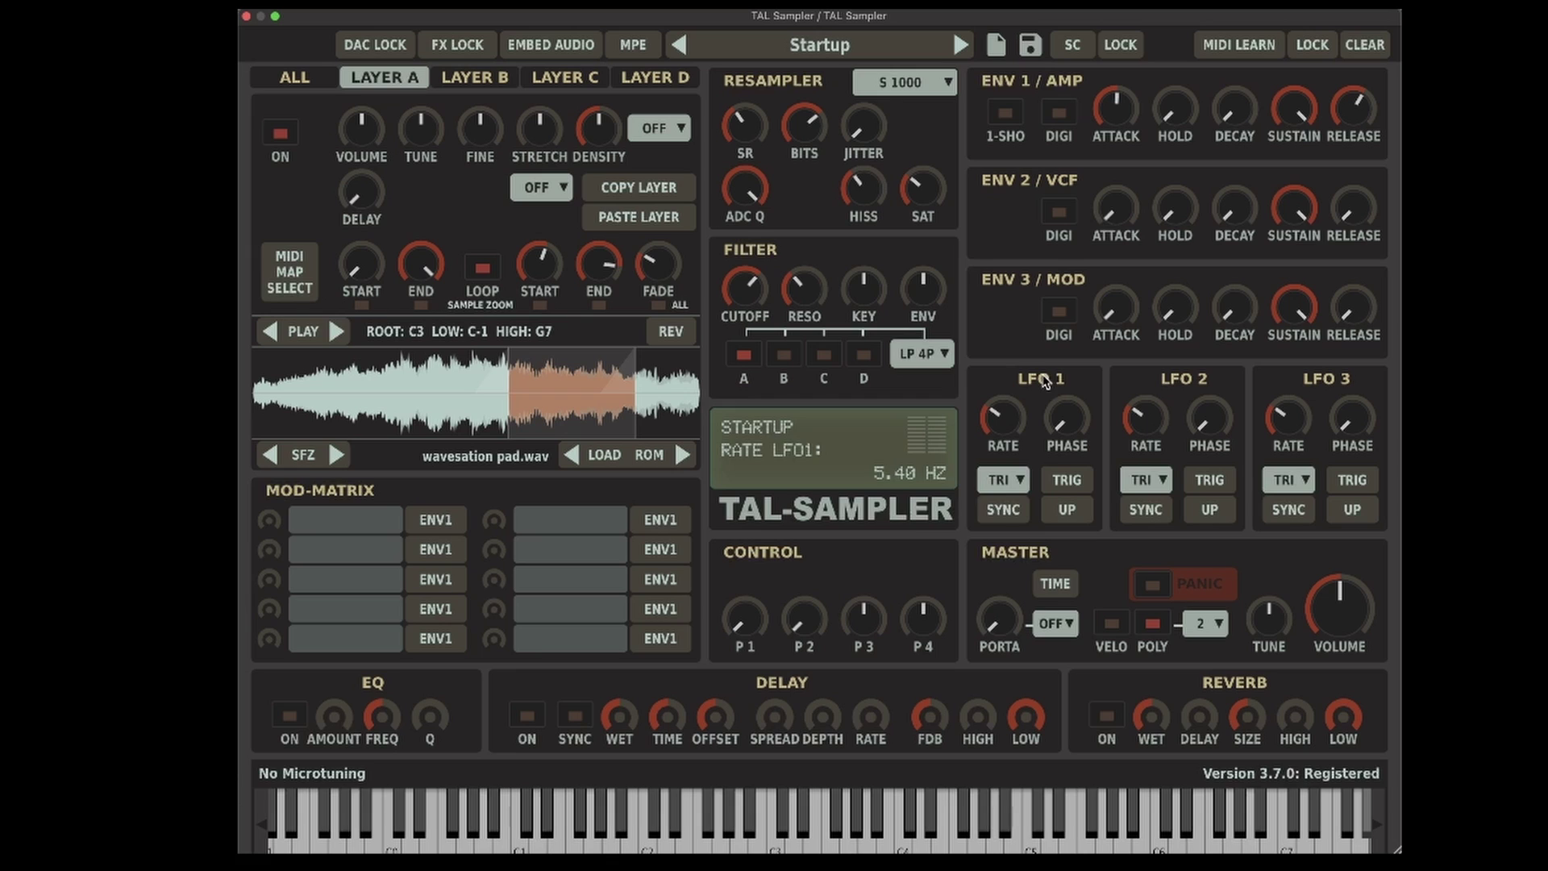
pyautogui.click(447, 525)
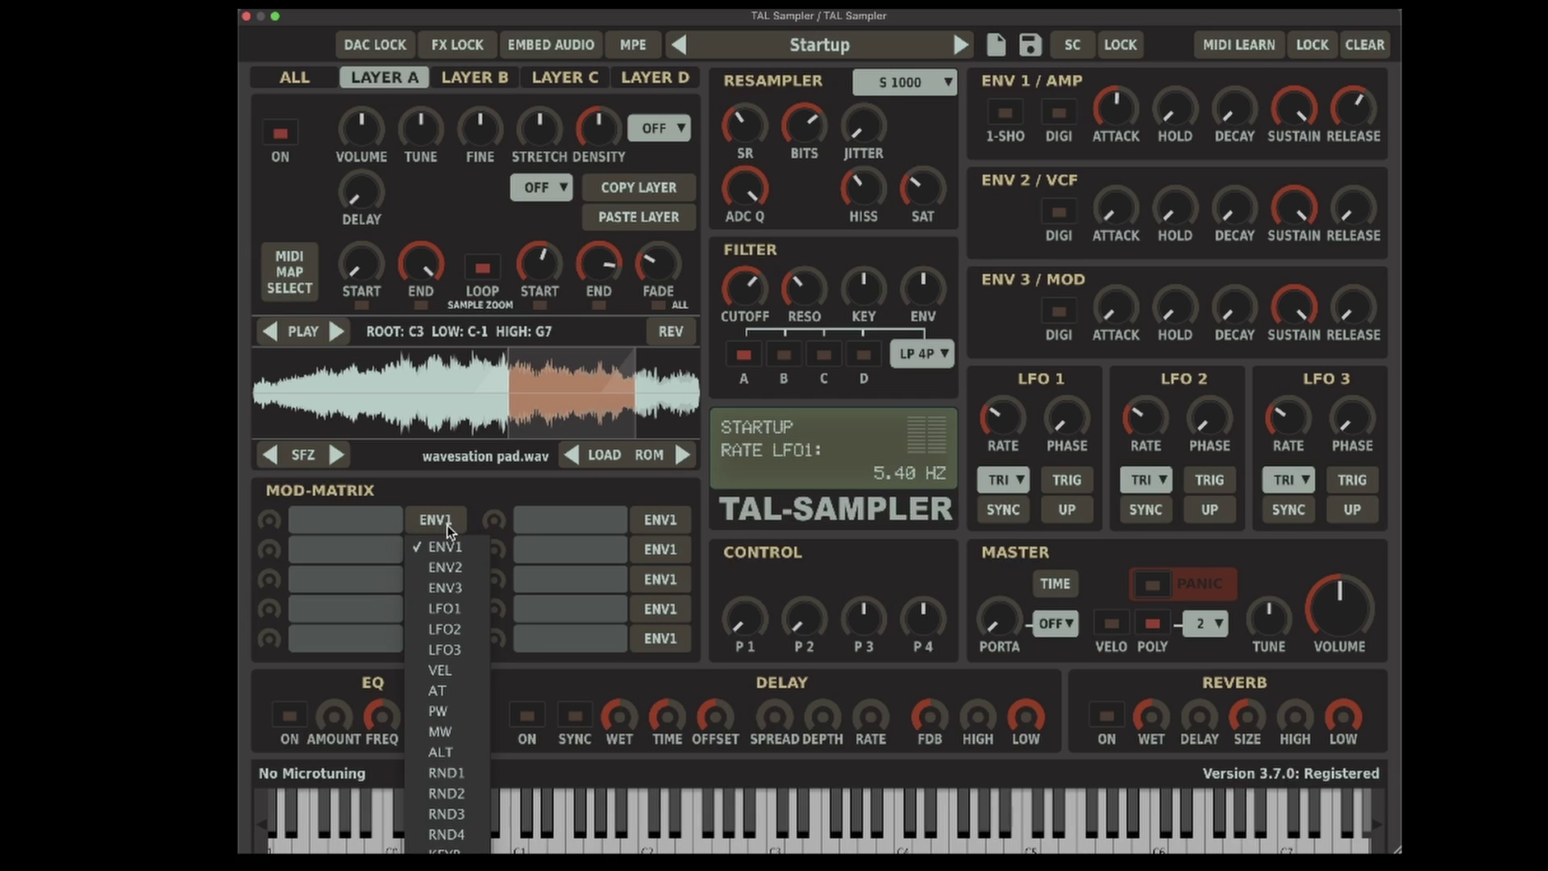
pyautogui.click(459, 611)
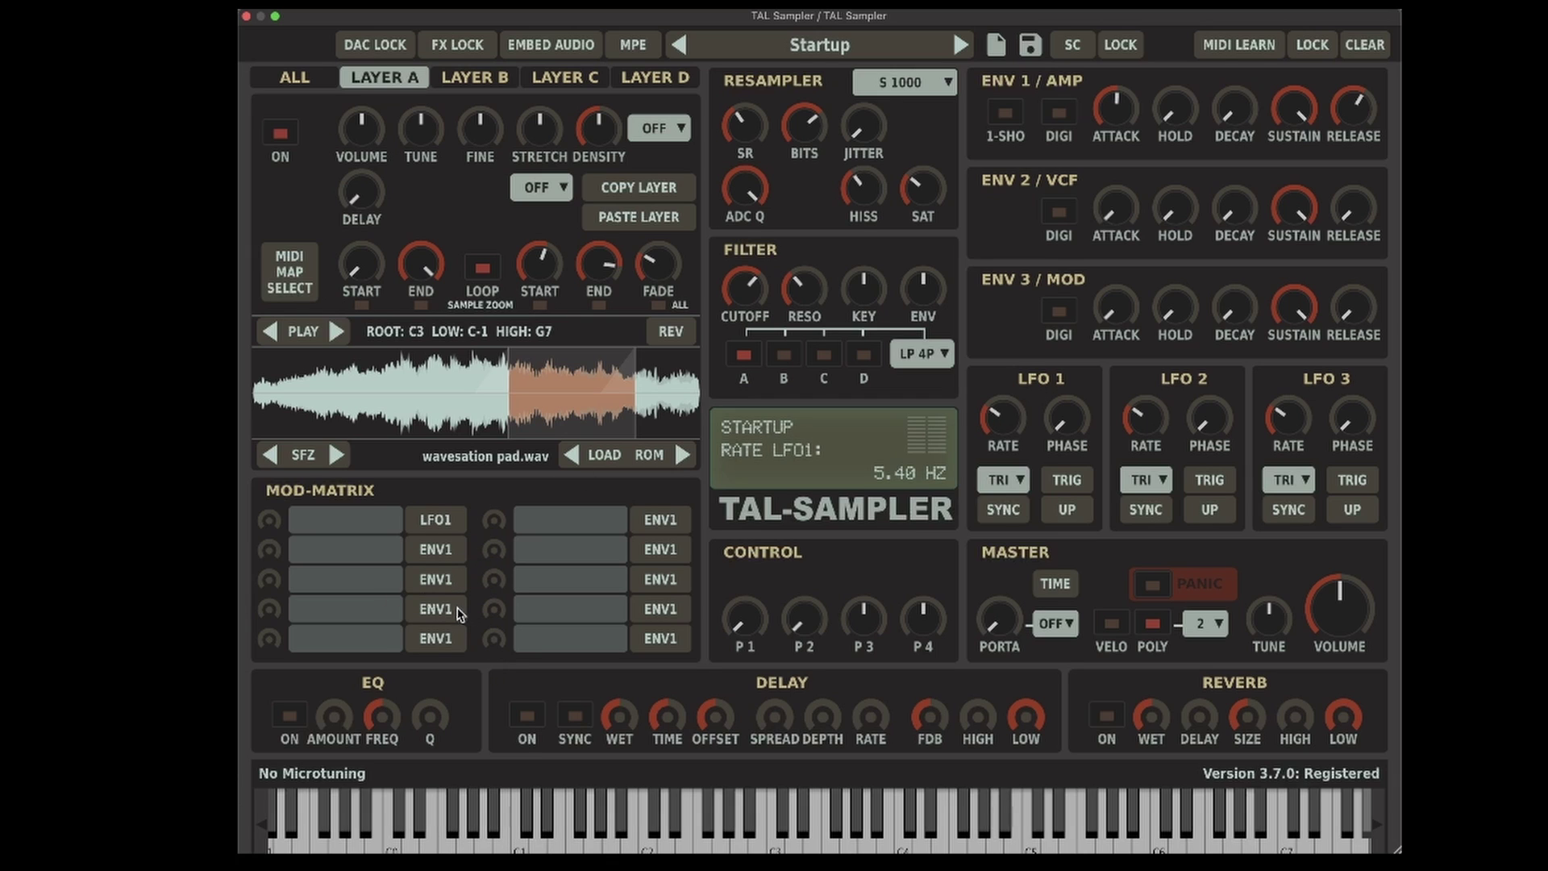
# - Target the first modulation slot at filter cutoff with full amount 1.0000
pyautogui.click(361, 520)
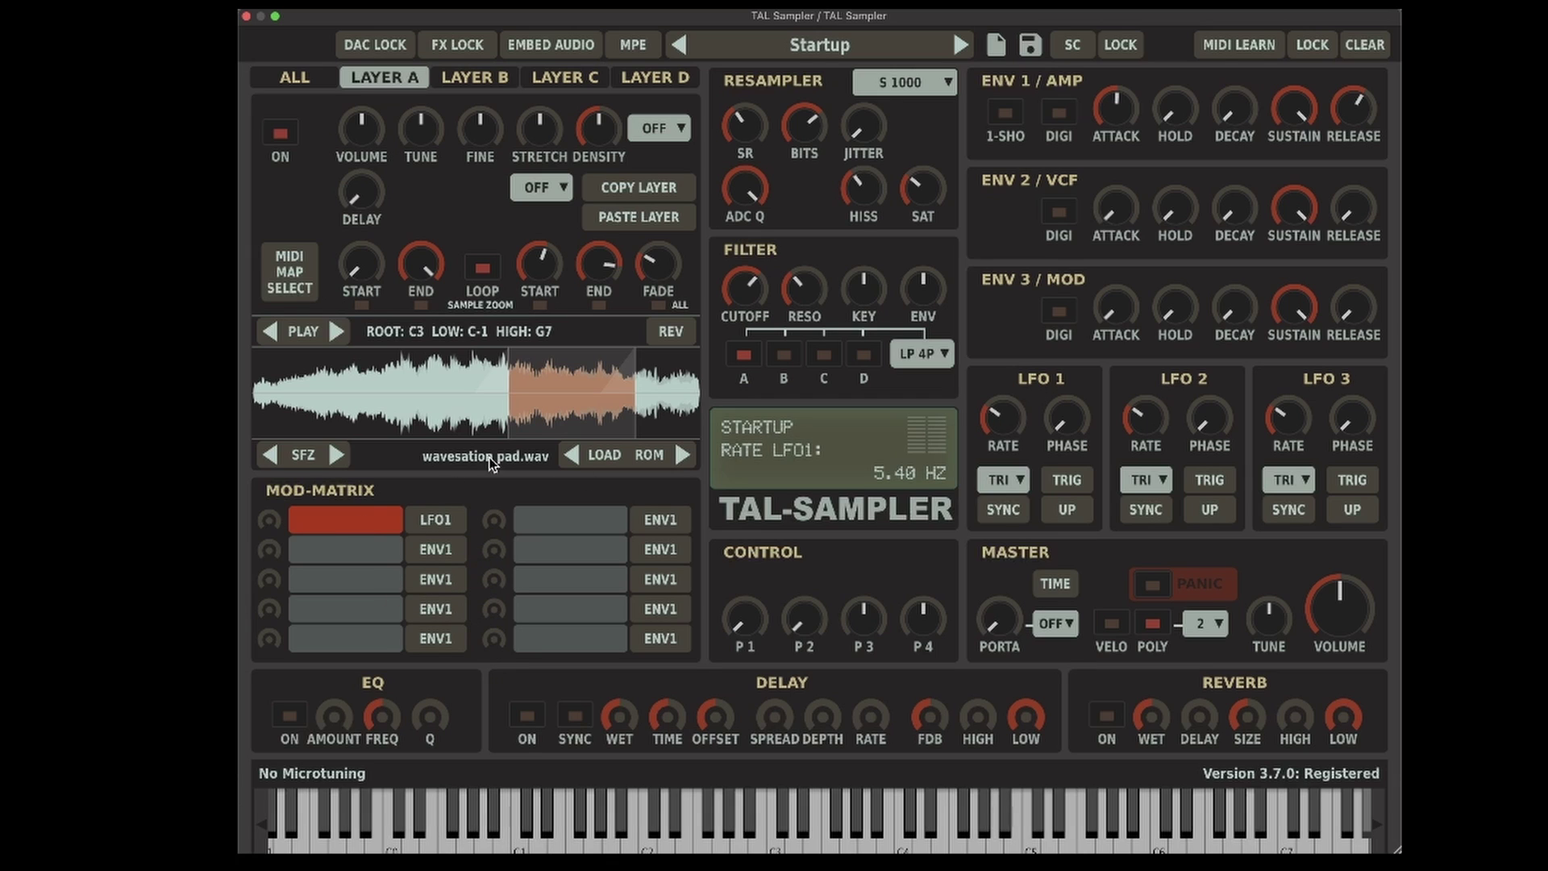
pyautogui.click(758, 296)
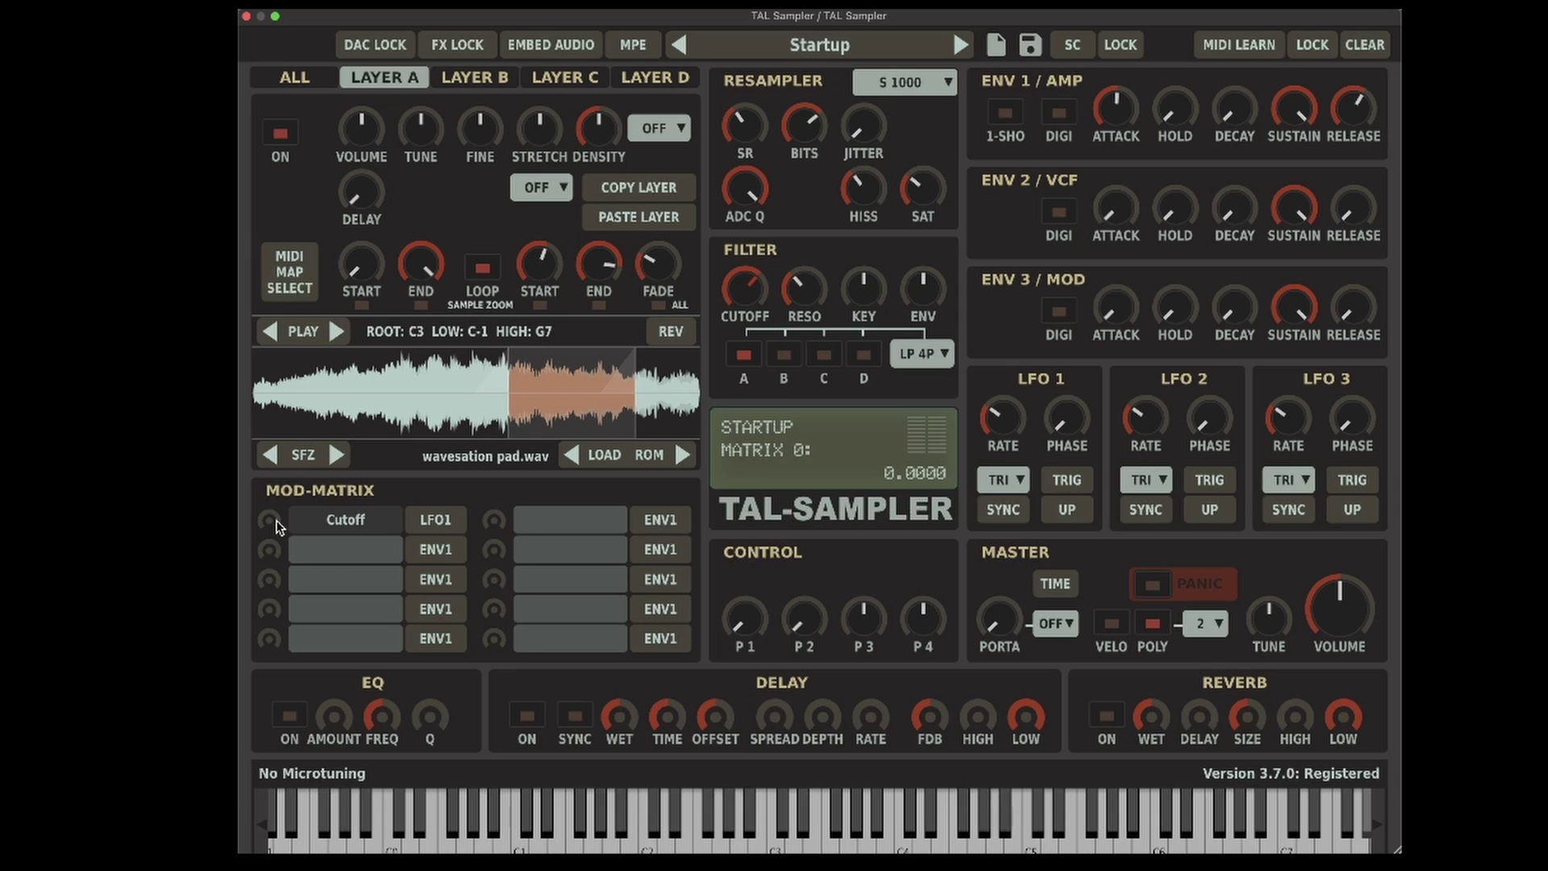
pyautogui.moveTo(274, 519); pyautogui.dragTo(294, 419)
pyautogui.moveTo(277, 525); pyautogui.dragTo(261, 752)
pyautogui.moveTo(274, 528); pyautogui.dragTo(314, 418)
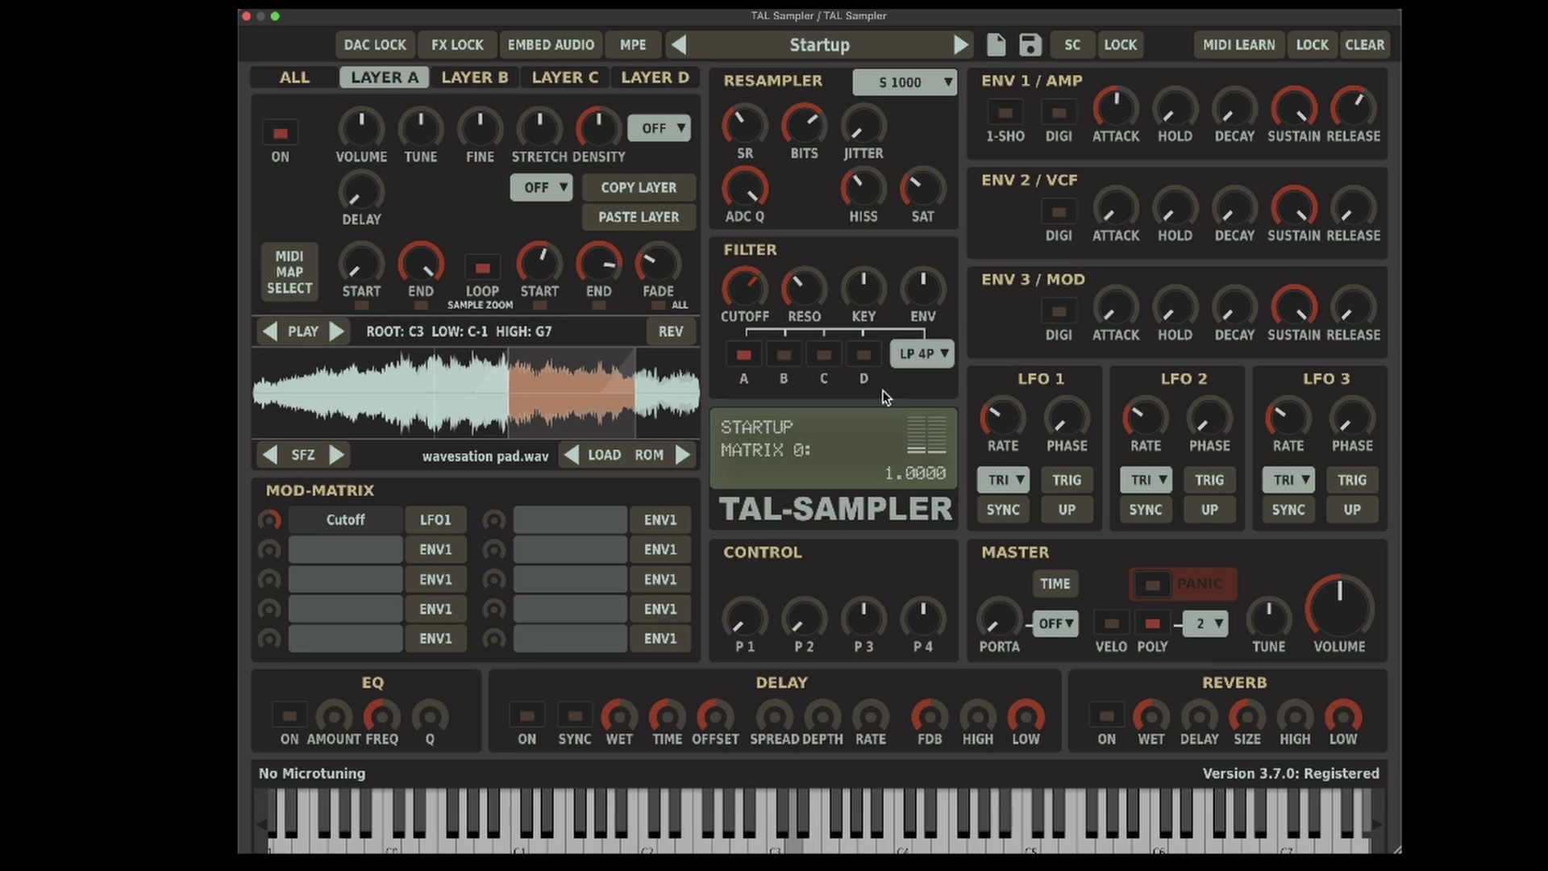
pyautogui.moveTo(1012, 423)
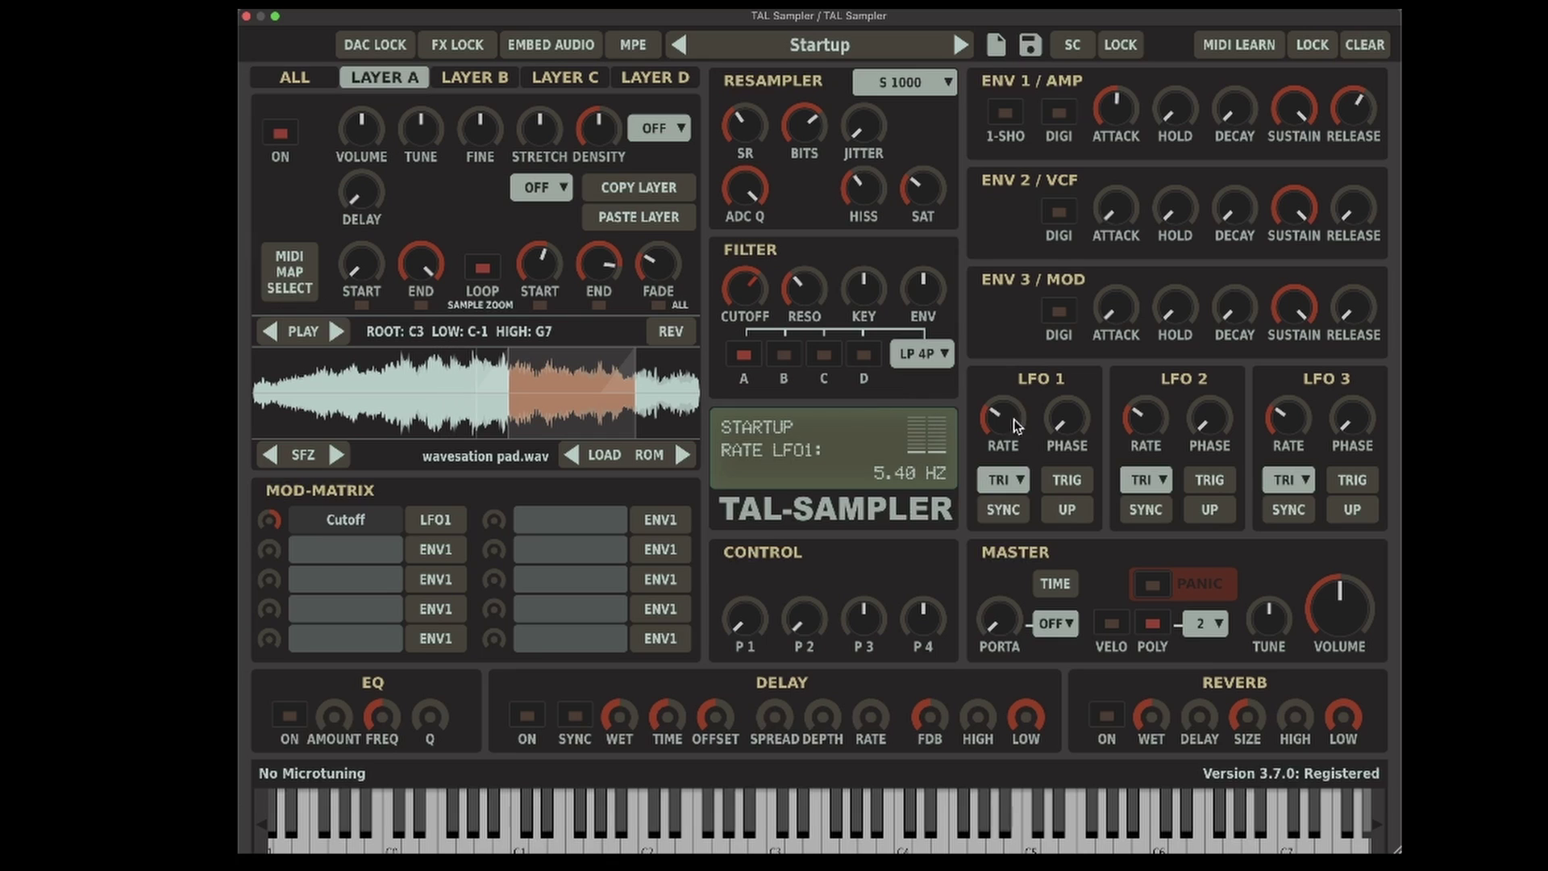
# - Keep LFO 1 on the triangle waveform and sync its rate to tempo
pyautogui.click(1021, 482)
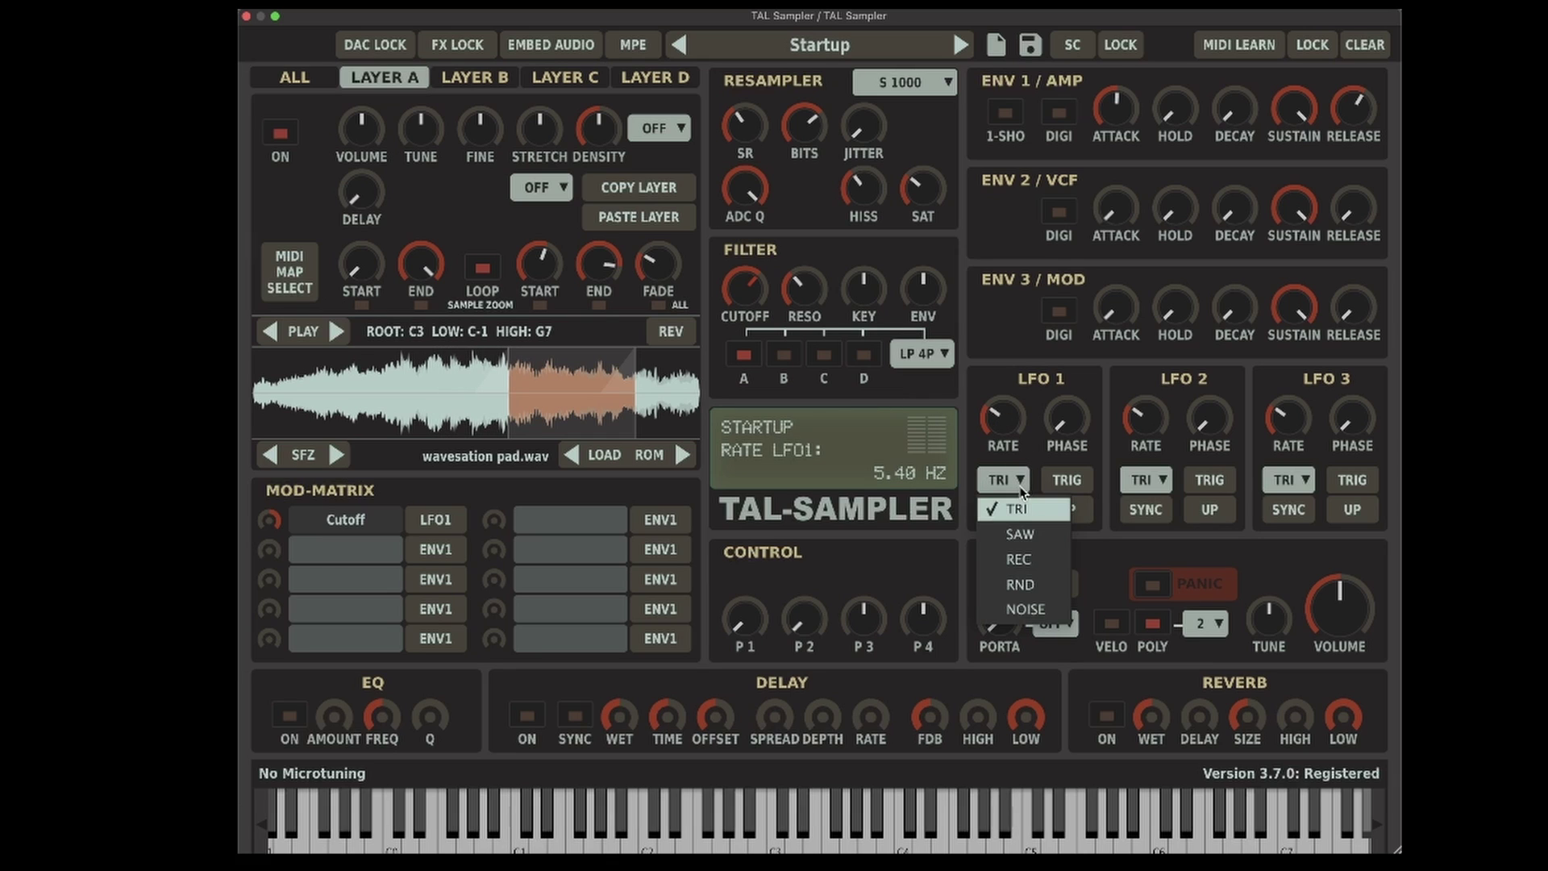
pyautogui.click(1025, 489)
pyautogui.click(1009, 510)
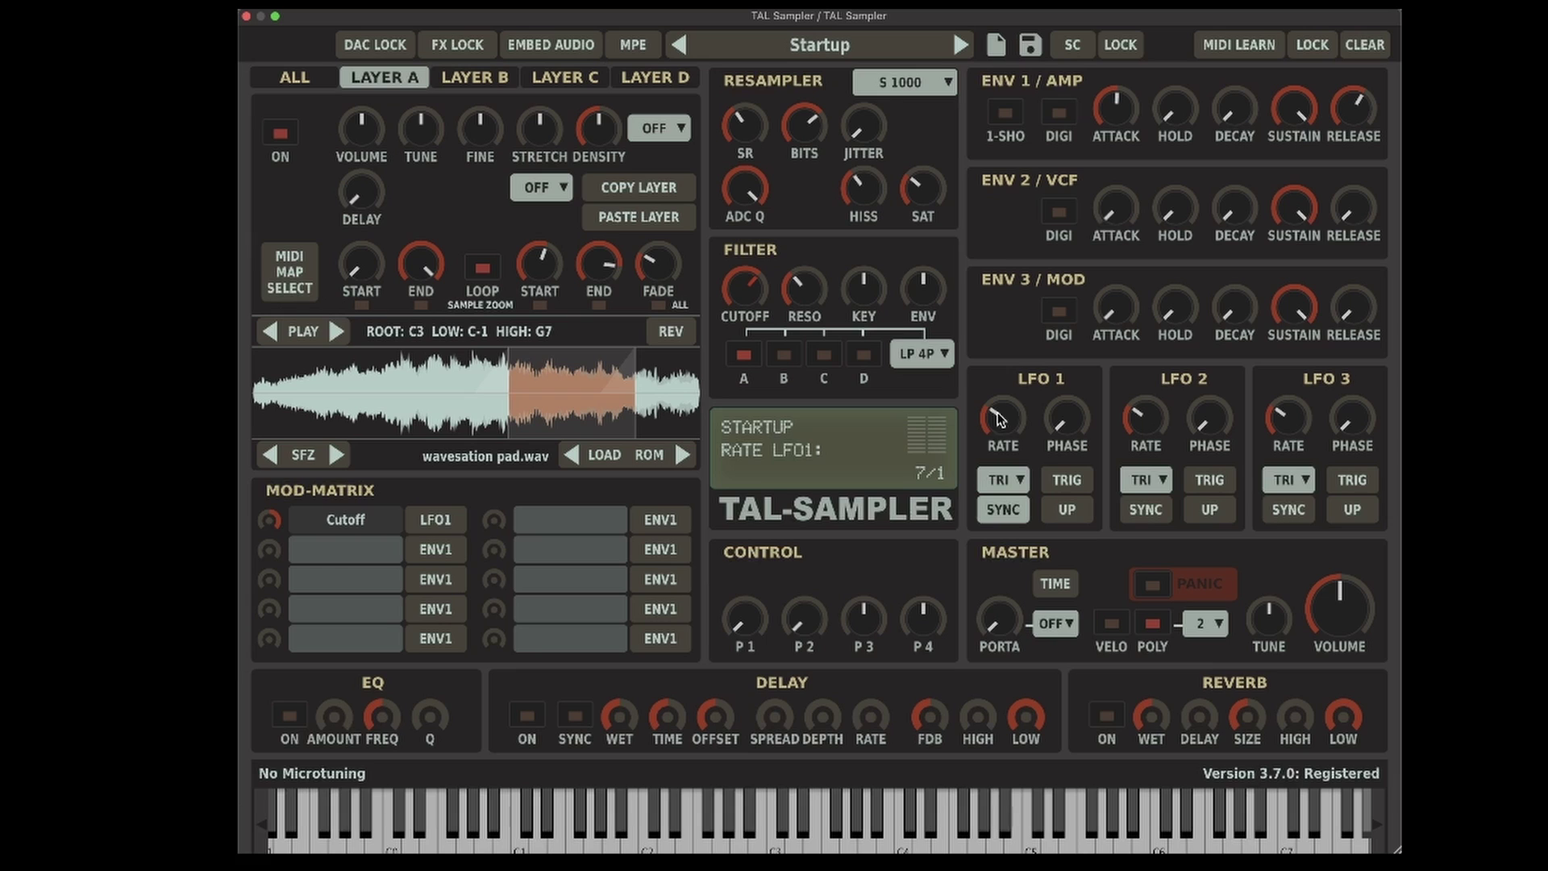
# - Set LFO 1 to 13/1 and unipolar, and reduce the cutoff modulation amount to 0.3726
pyautogui.moveTo(971, 432); pyautogui.dragTo(1052, 158)
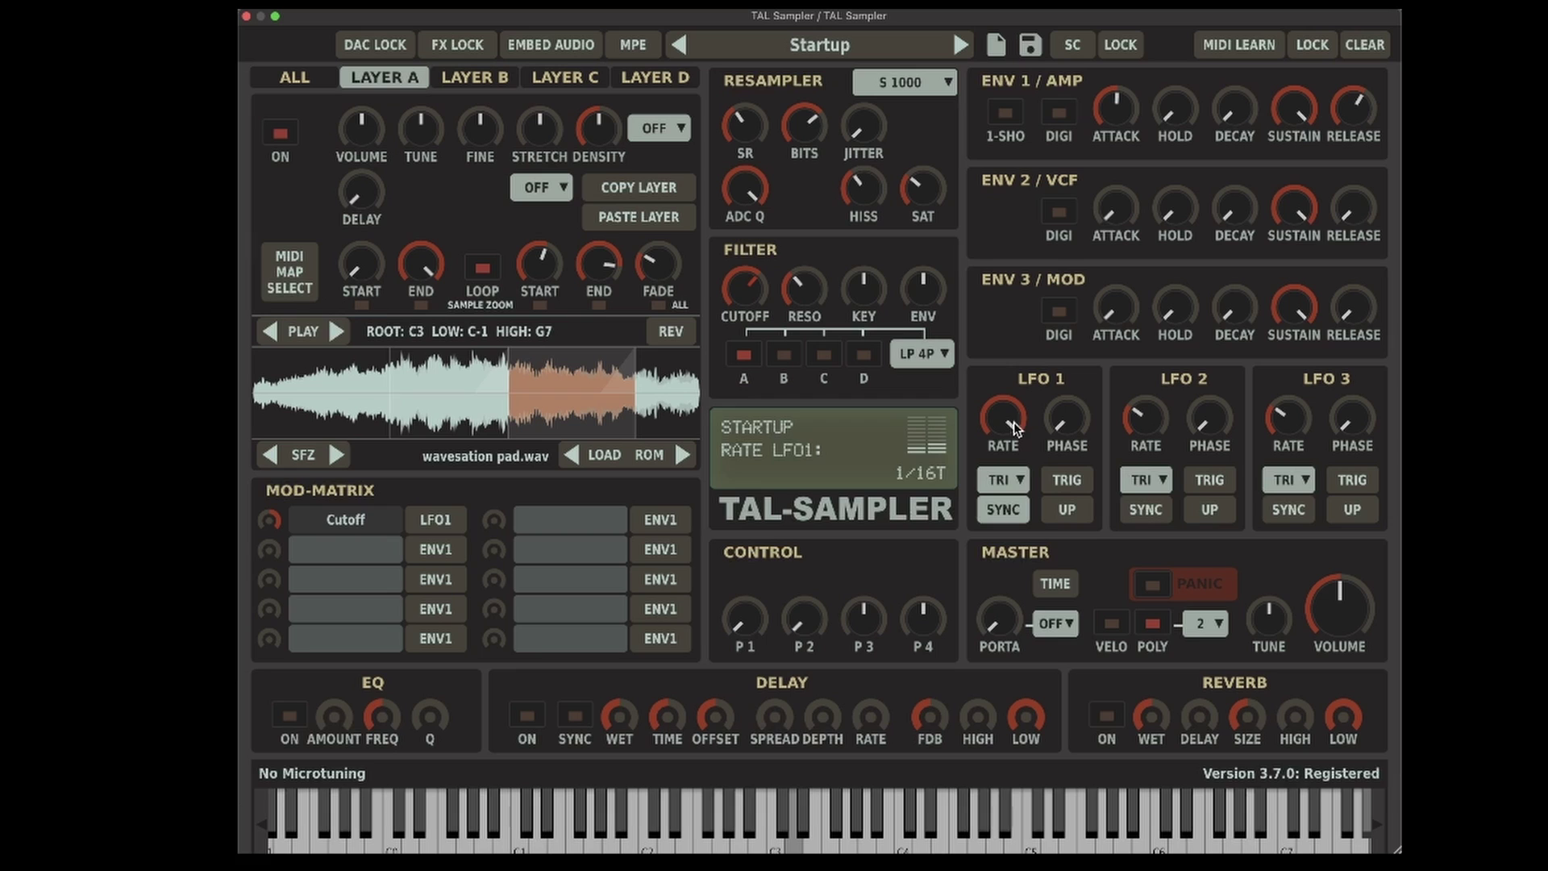
pyautogui.moveTo(1014, 422); pyautogui.dragTo(998, 589)
pyautogui.moveTo(995, 432); pyautogui.dragTo(1003, 444)
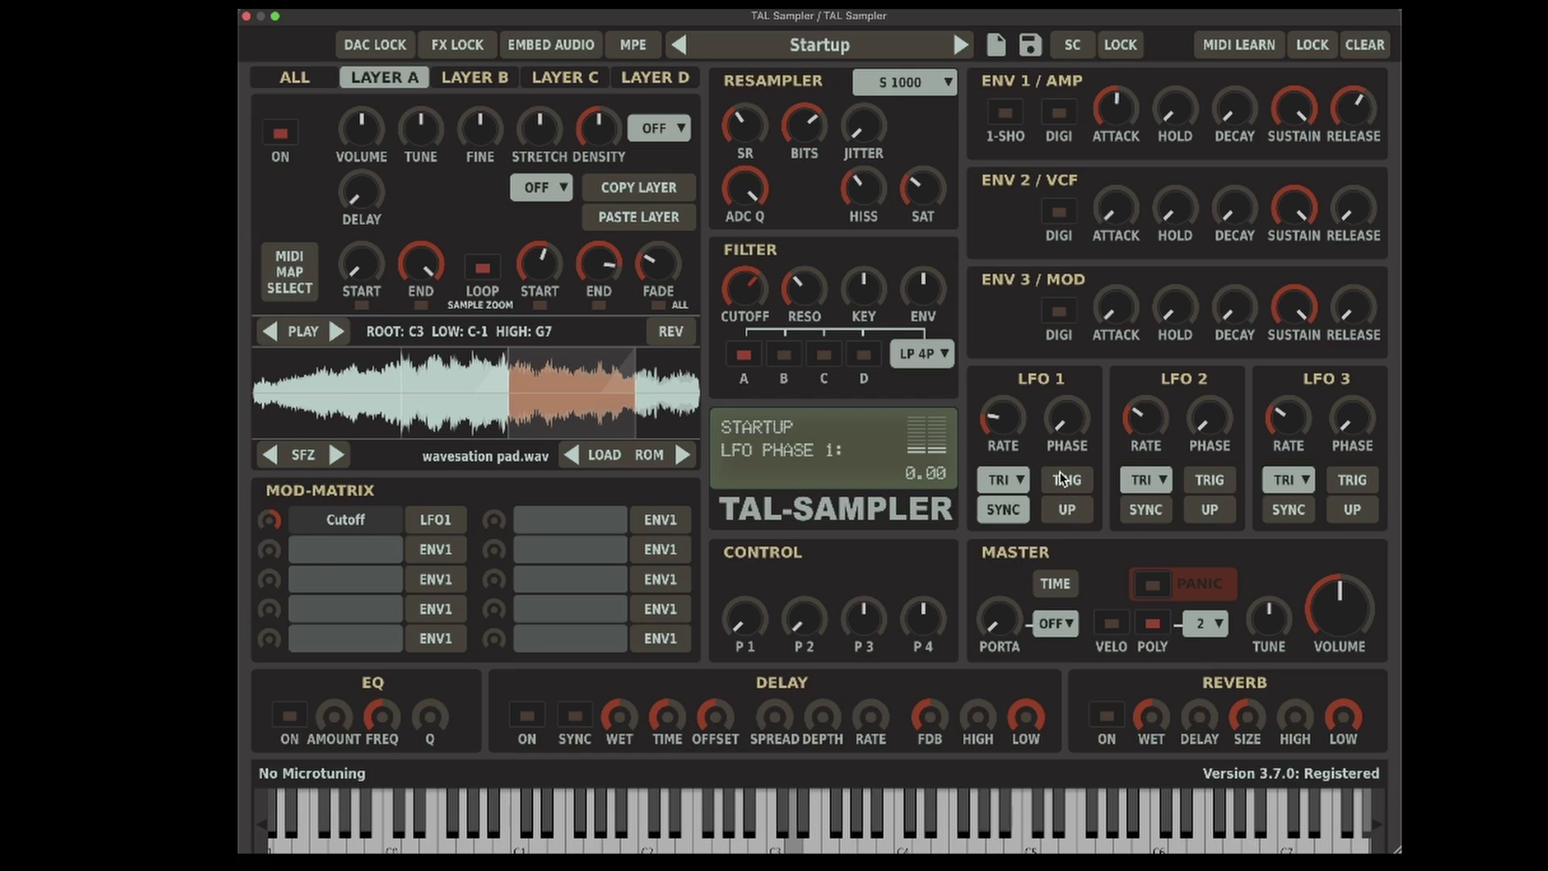
pyautogui.click(1070, 511)
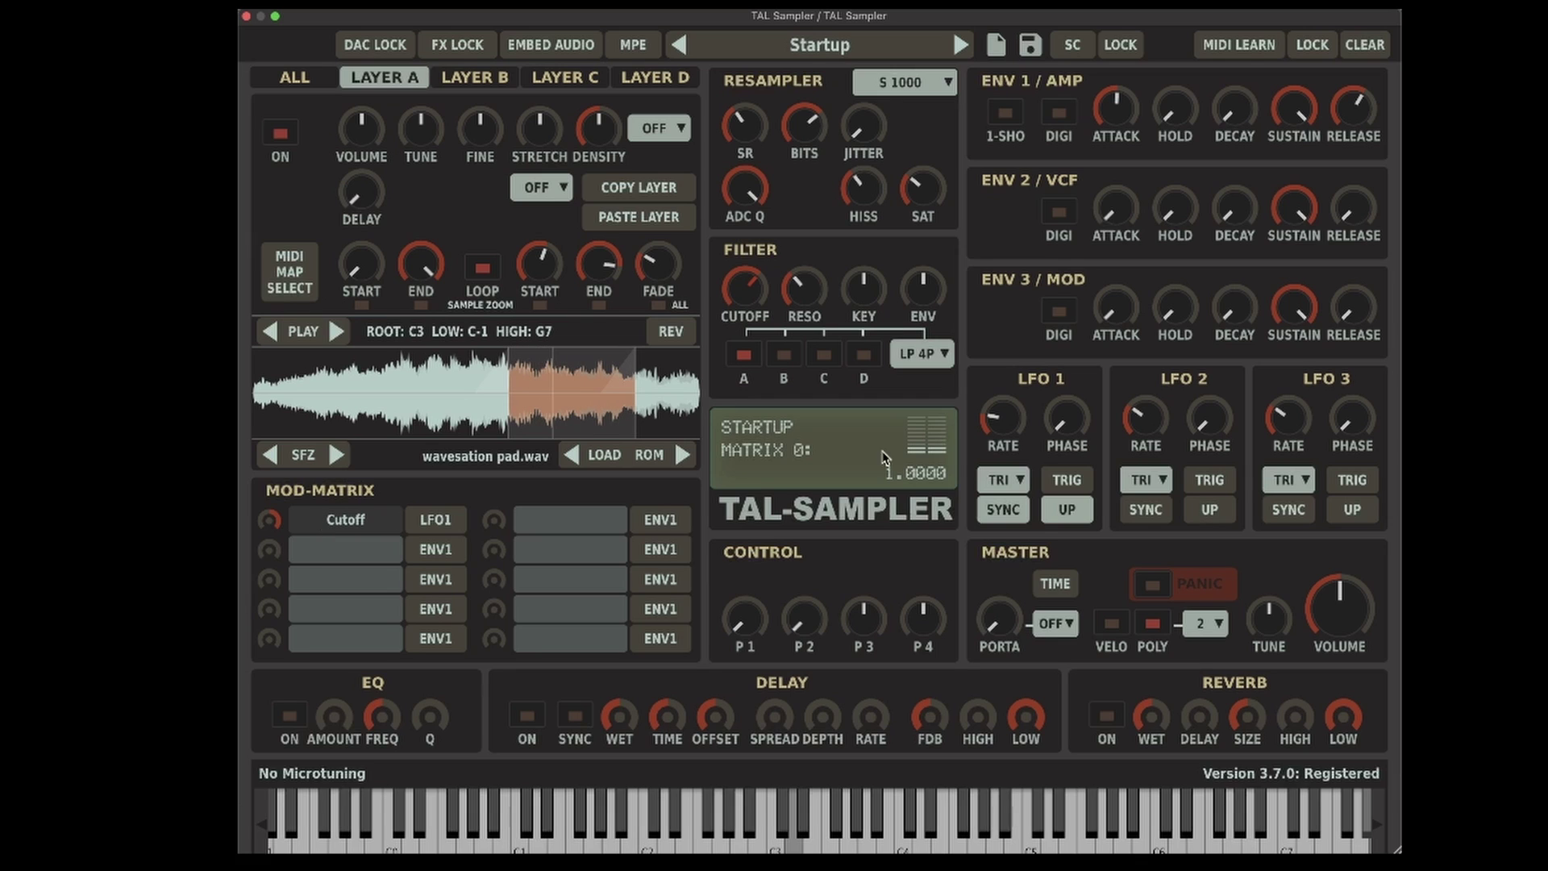
pyautogui.moveTo(1013, 425); pyautogui.dragTo(1013, 434)
pyautogui.moveTo(274, 539)
pyautogui.mouseDown()
pyautogui.moveTo(271, 582)
pyautogui.moveTo(271, 518)
pyautogui.mouseUp()
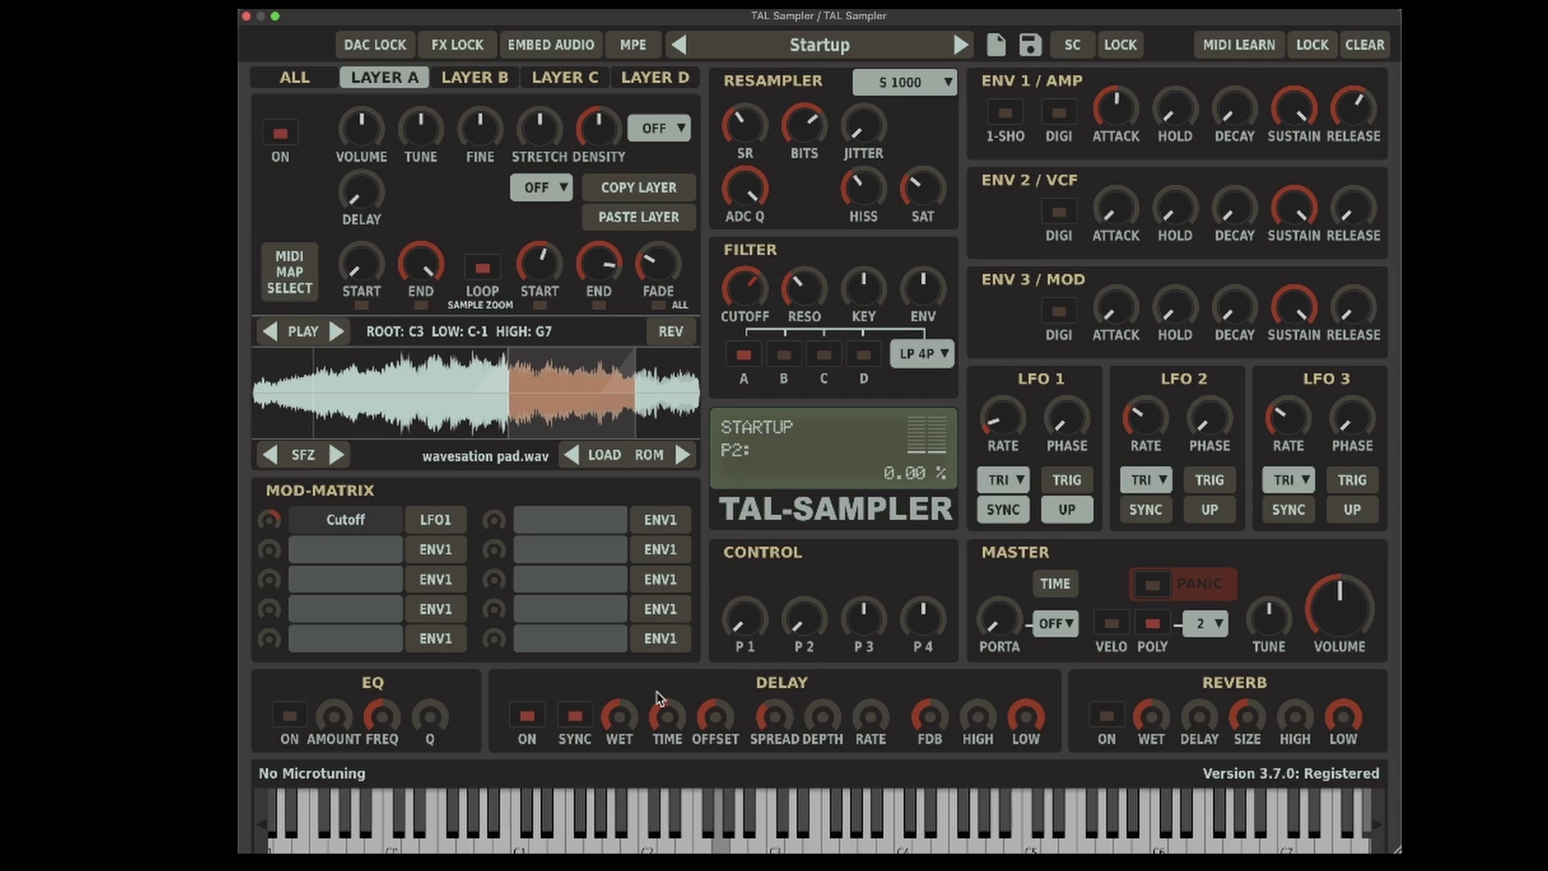
# - Set delay wet to about 56%, lower the reverb low setting, and set reverb wet to 60%
pyautogui.moveTo(644, 709)
pyautogui.mouseDown()
pyautogui.moveTo(644, 673)
pyautogui.moveTo(646, 710)
pyautogui.mouseUp()
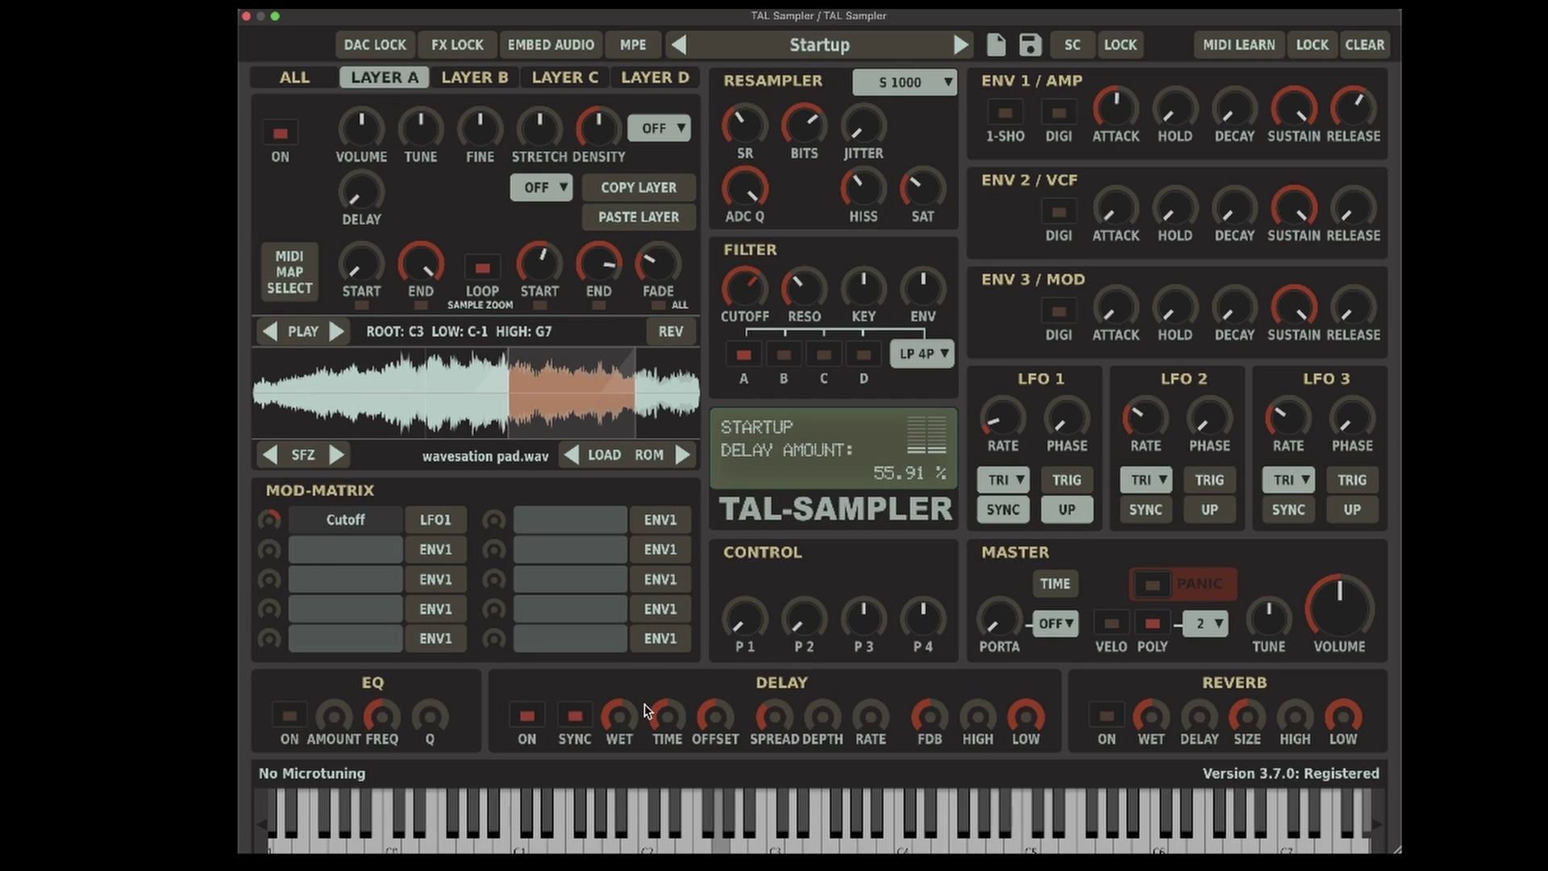
pyautogui.moveTo(1334, 718)
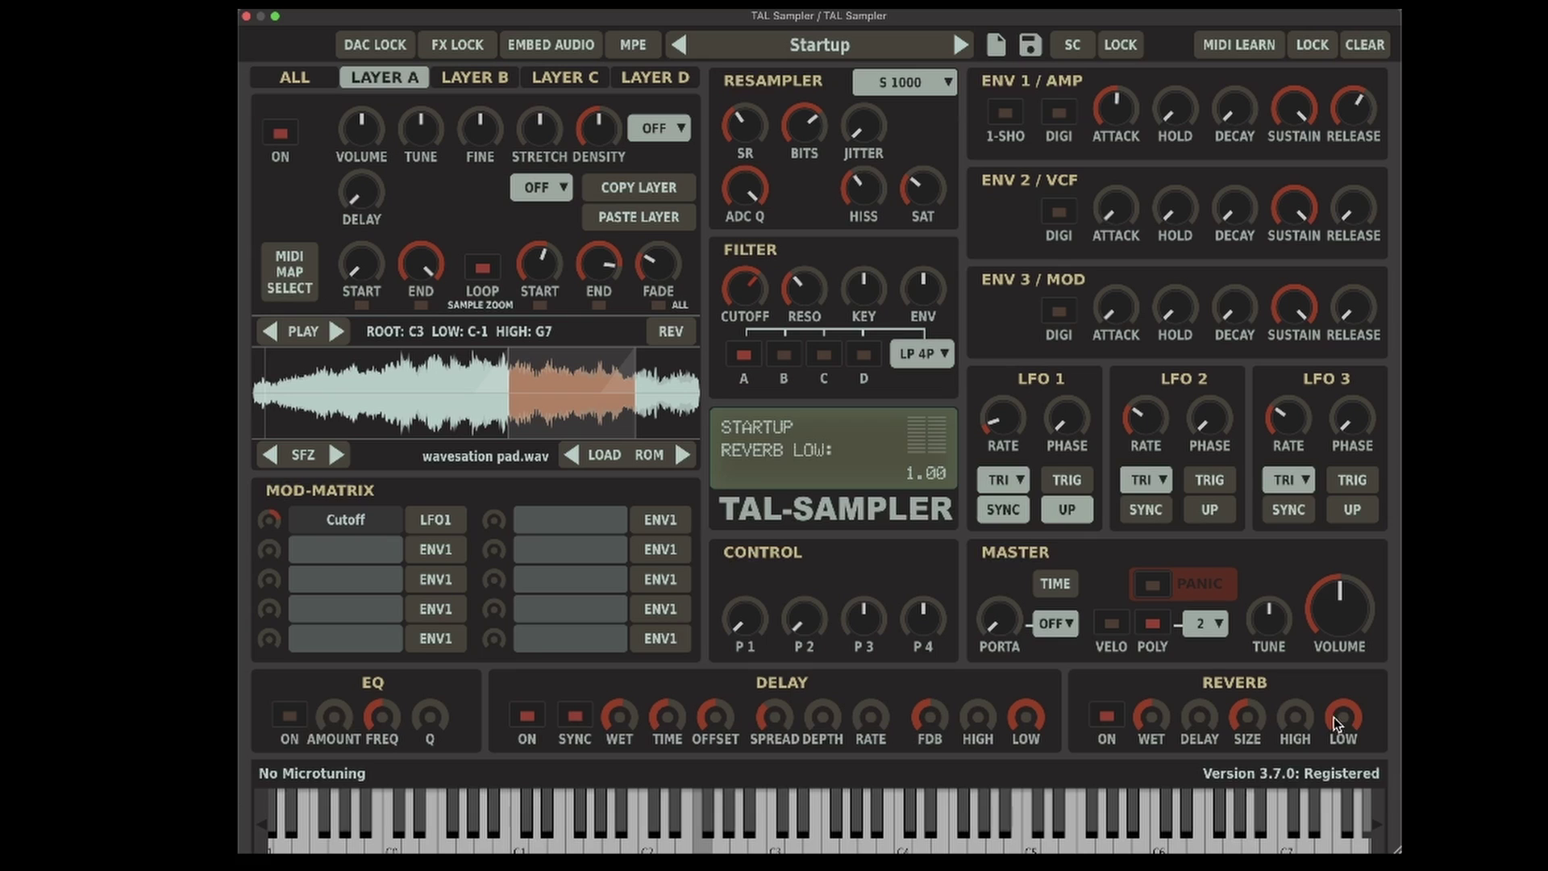
pyautogui.moveTo(1334, 718); pyautogui.dragTo(1329, 831)
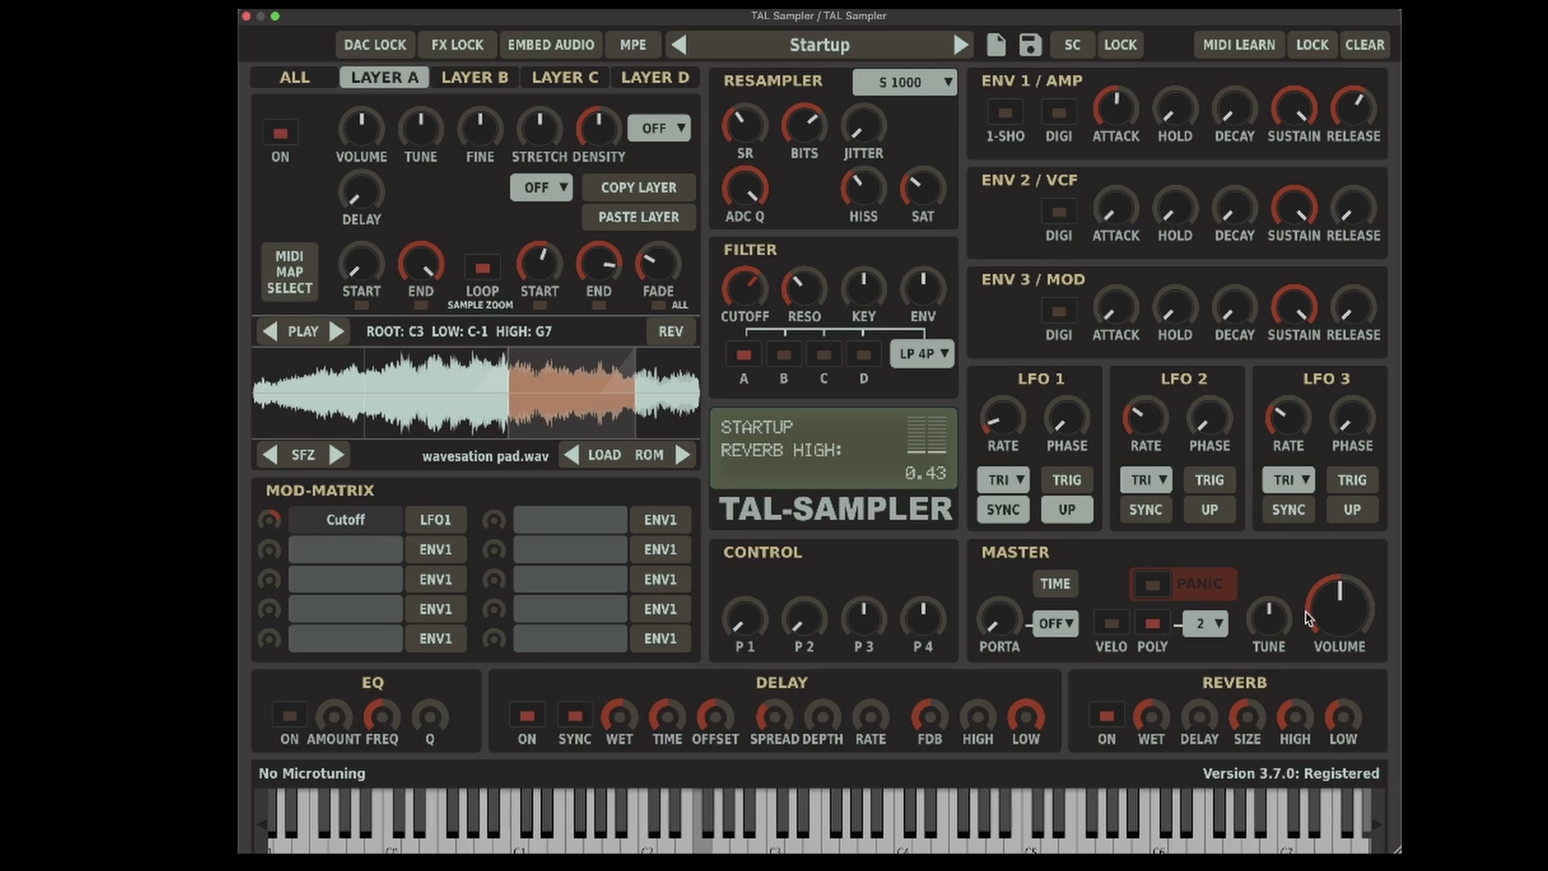
pyautogui.moveTo(1167, 720)
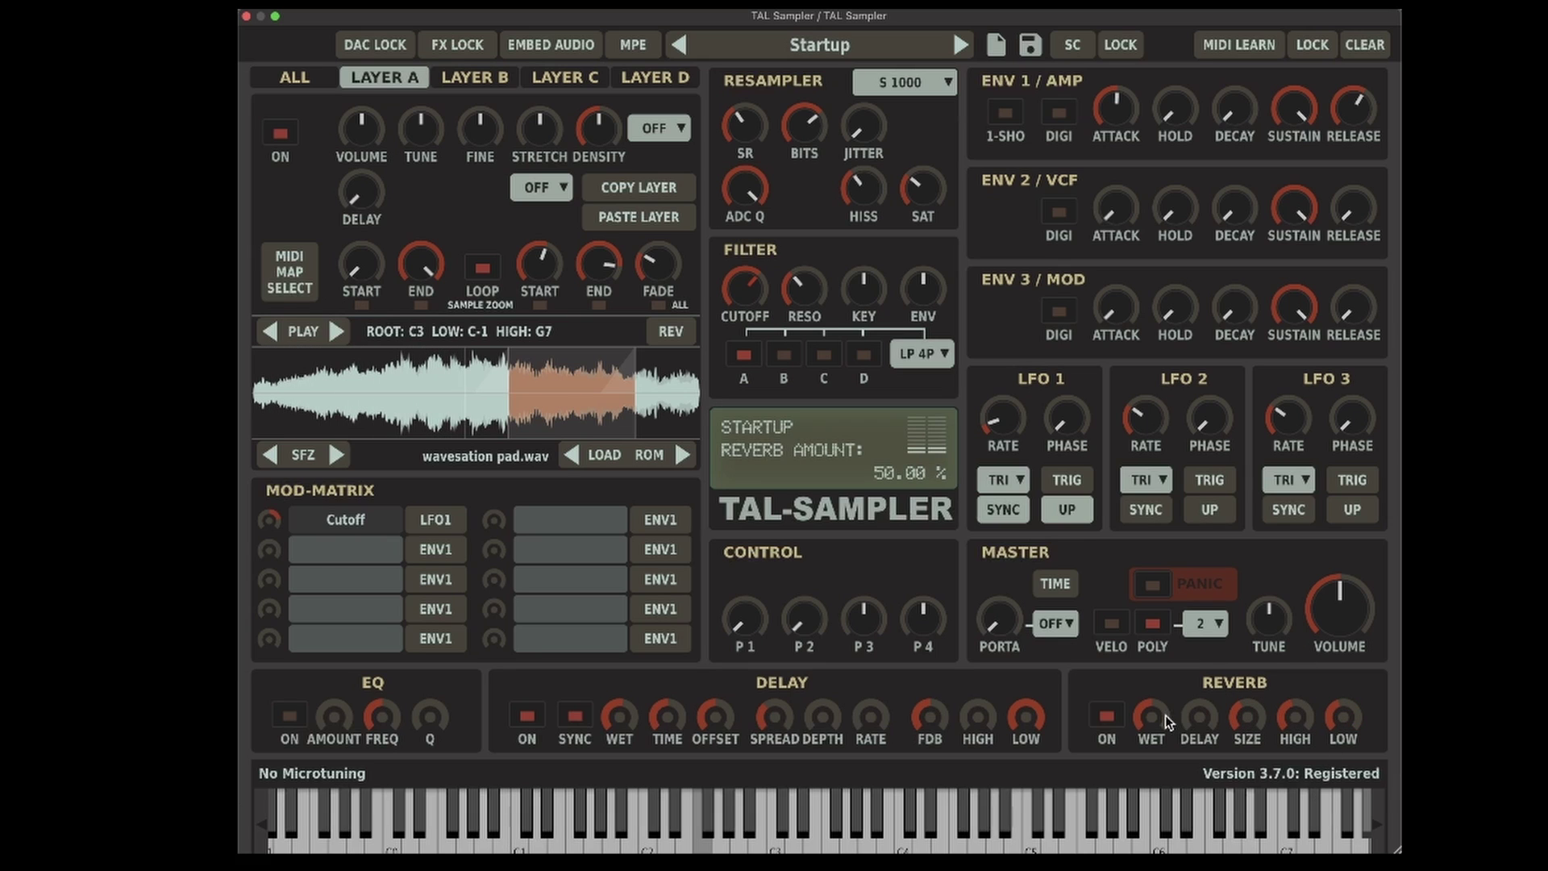
pyautogui.moveTo(1169, 699); pyautogui.dragTo(1133, 627)
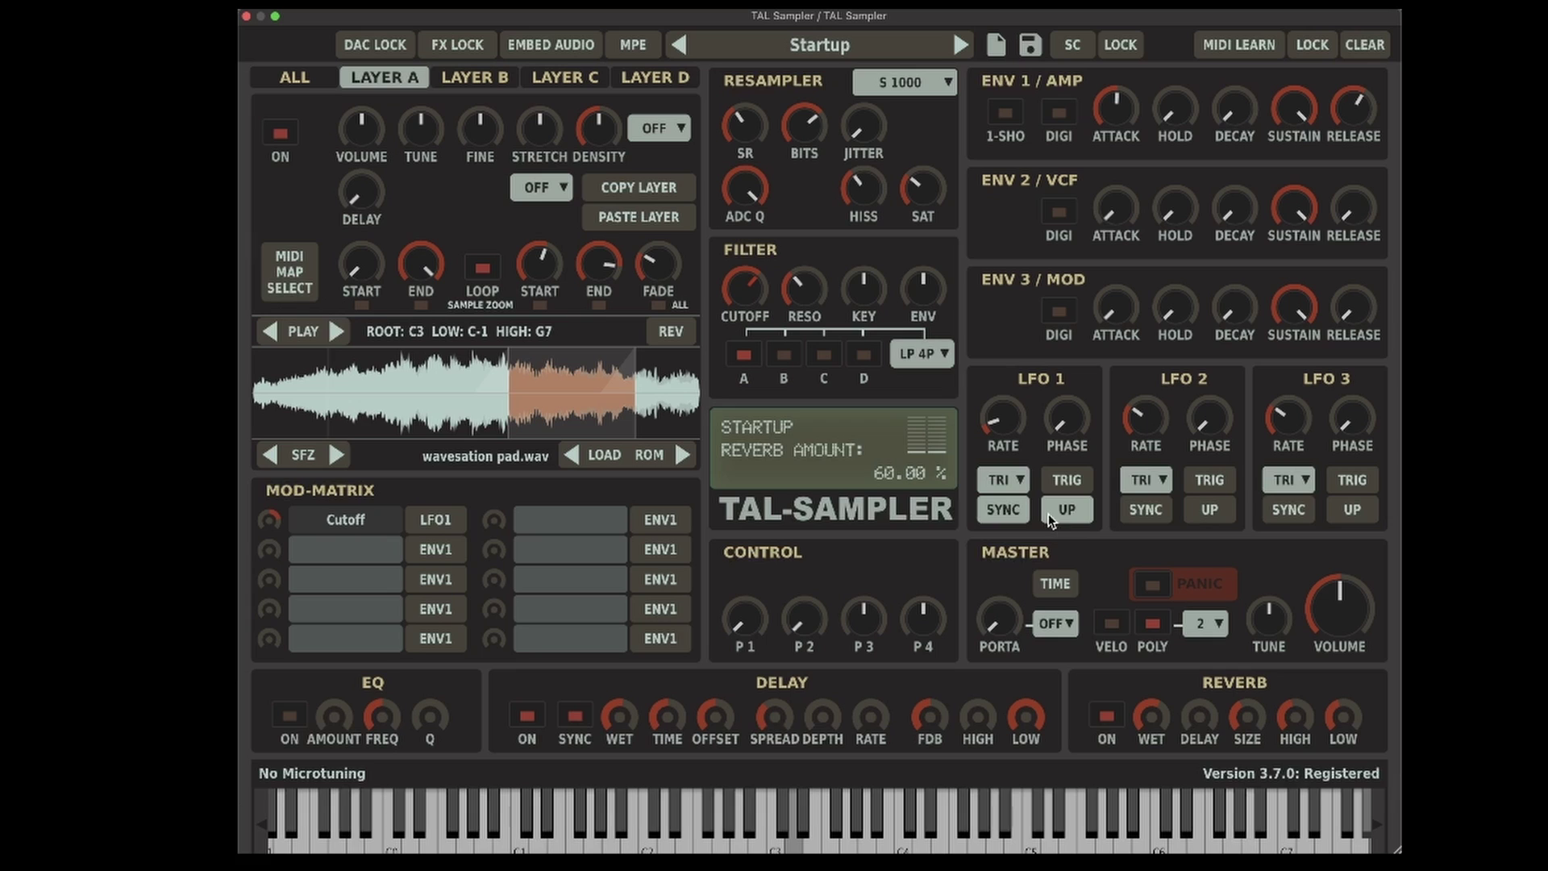
# - Open the filter cutoff to about 11776 Hz and raise layer A's volume slightly
pyautogui.moveTo(750, 290); pyautogui.dragTo(754, 342)
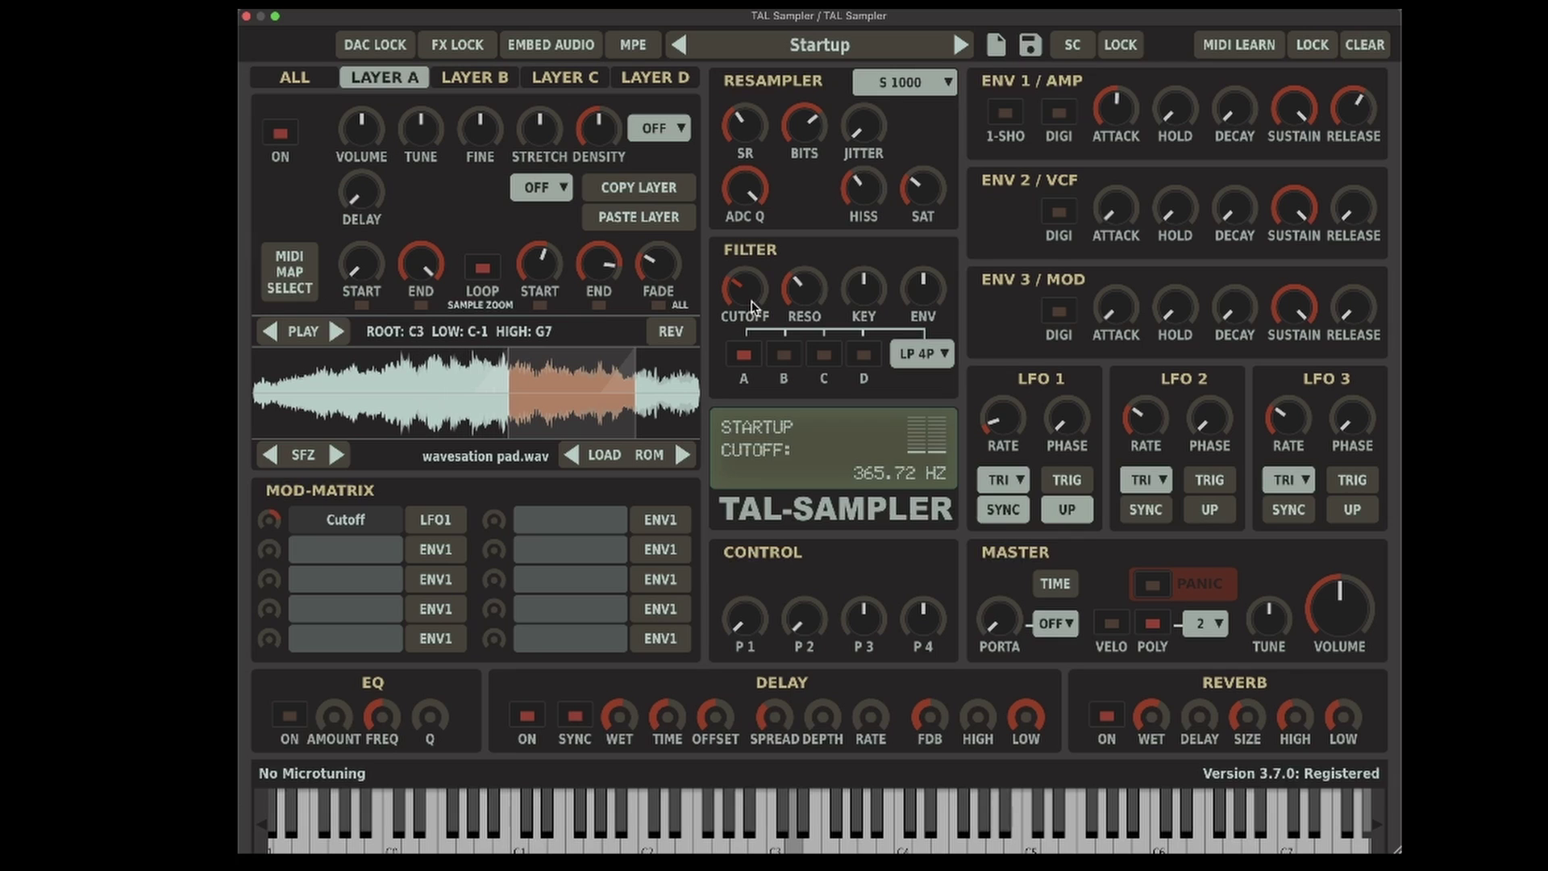
pyautogui.moveTo(754, 300); pyautogui.dragTo(779, 233)
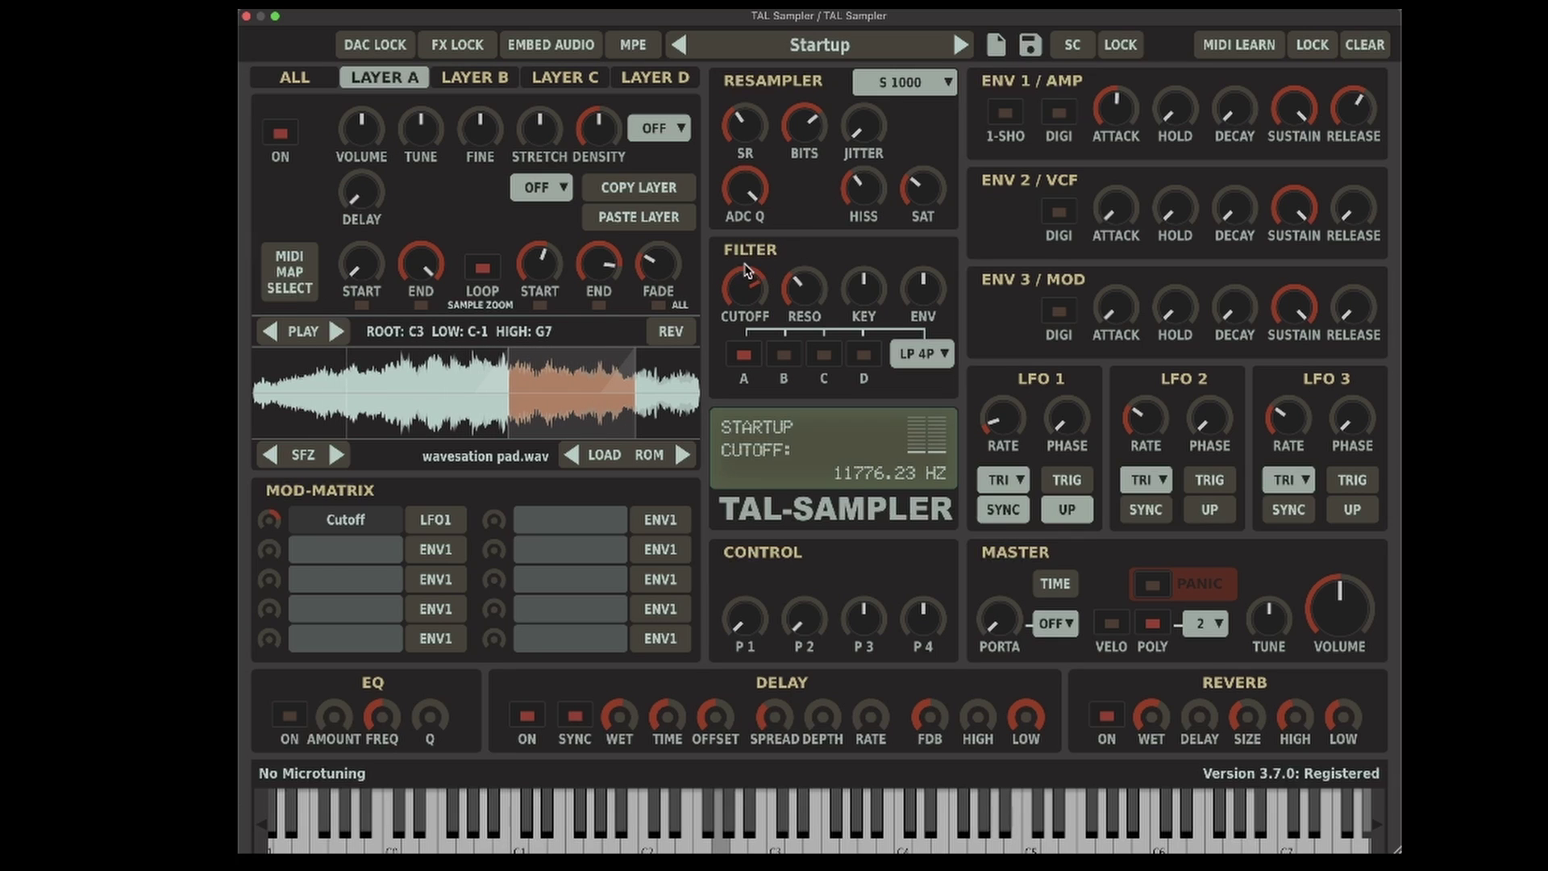
pyautogui.moveTo(428, 131)
pyautogui.moveTo(380, 113); pyautogui.dragTo(379, 89)
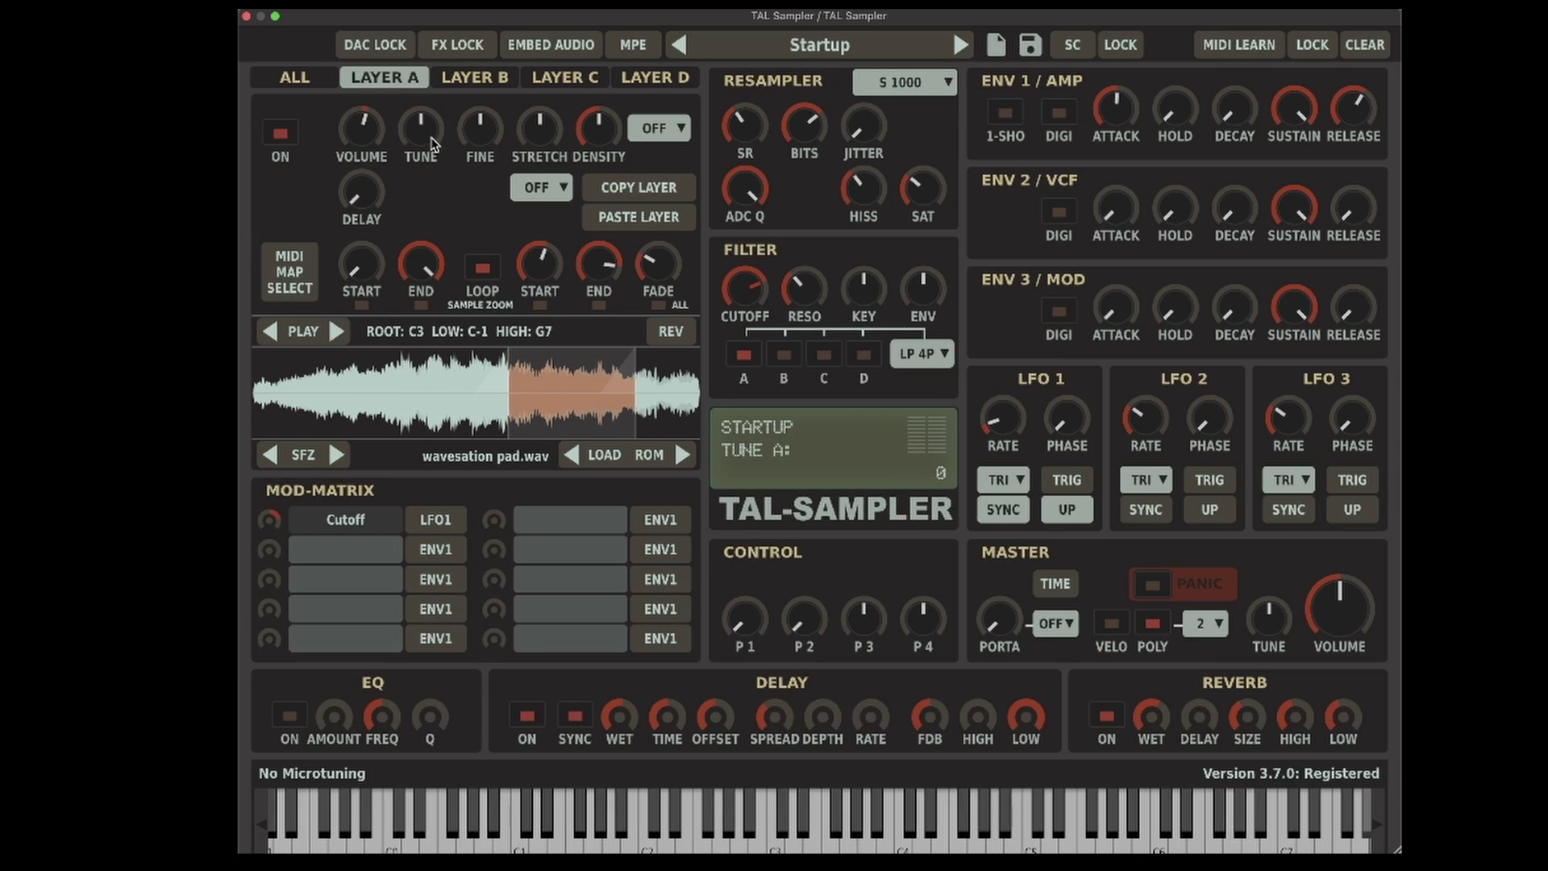
# - Tune layer A up by 3 and raise the master volume to about 21%
pyautogui.moveTo(433, 146); pyautogui.dragTo(437, 129)
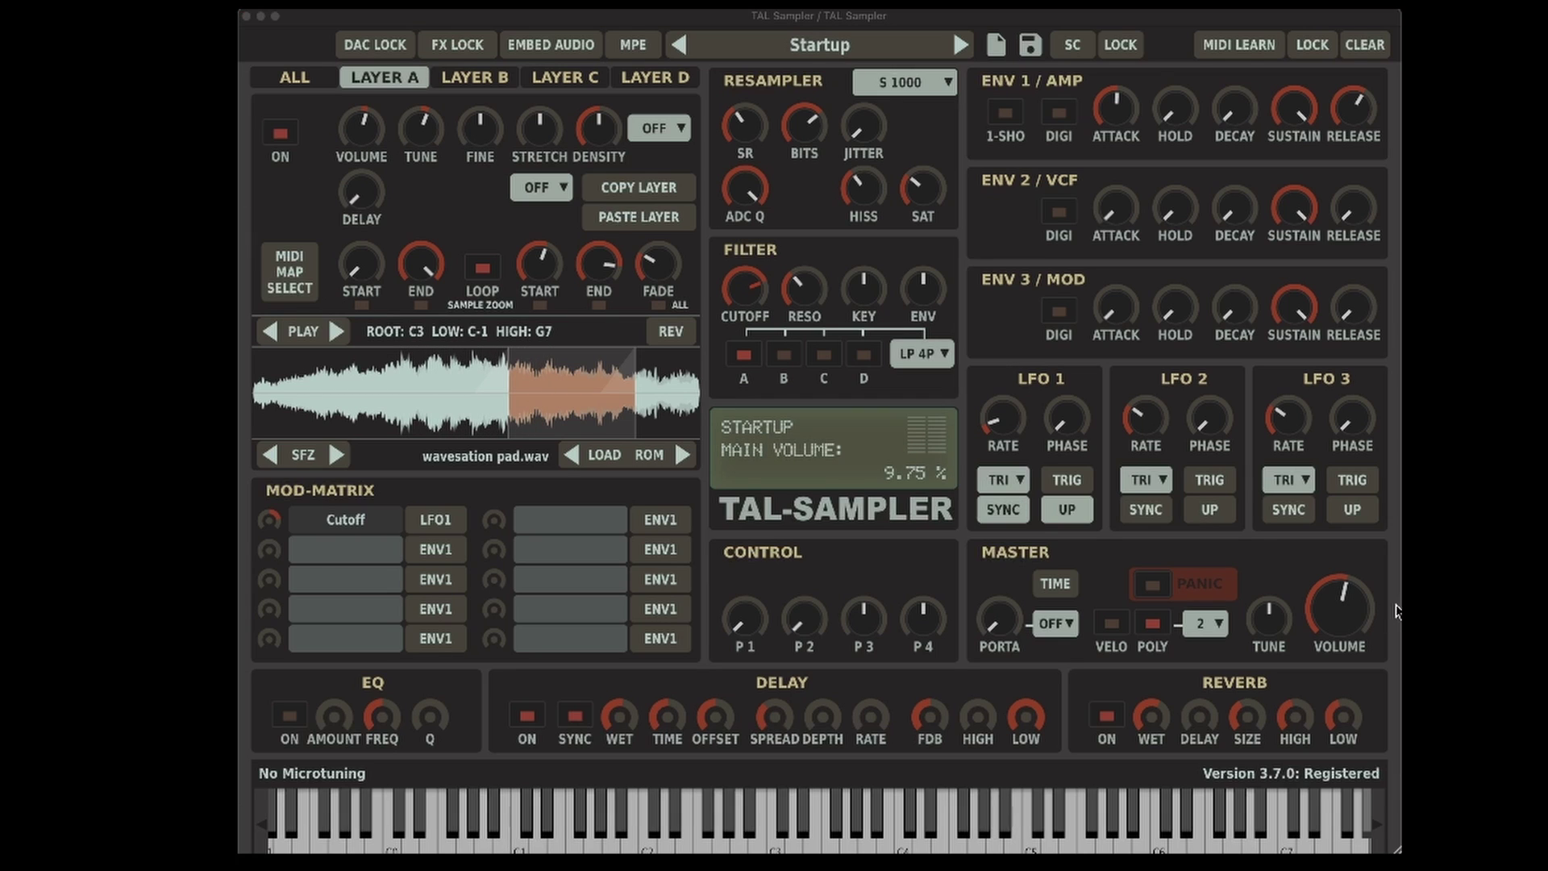
pyautogui.moveTo(1350, 615); pyautogui.dragTo(1375, 559)
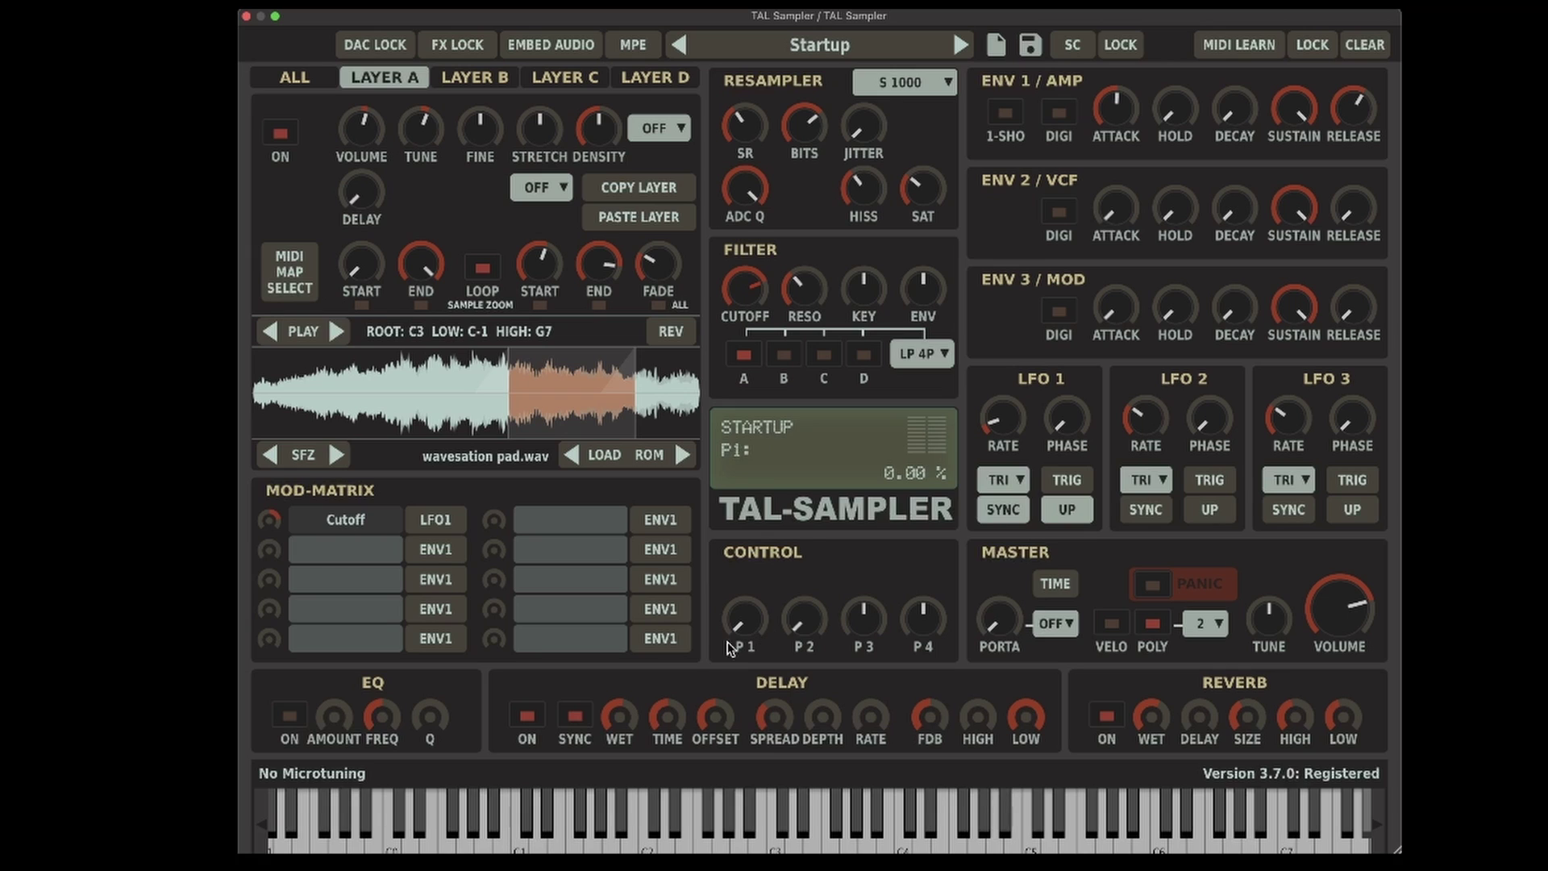
# - Route the second mod-matrix row from P 1 to Fine Tune A with a small amount
pyautogui.click(436, 558)
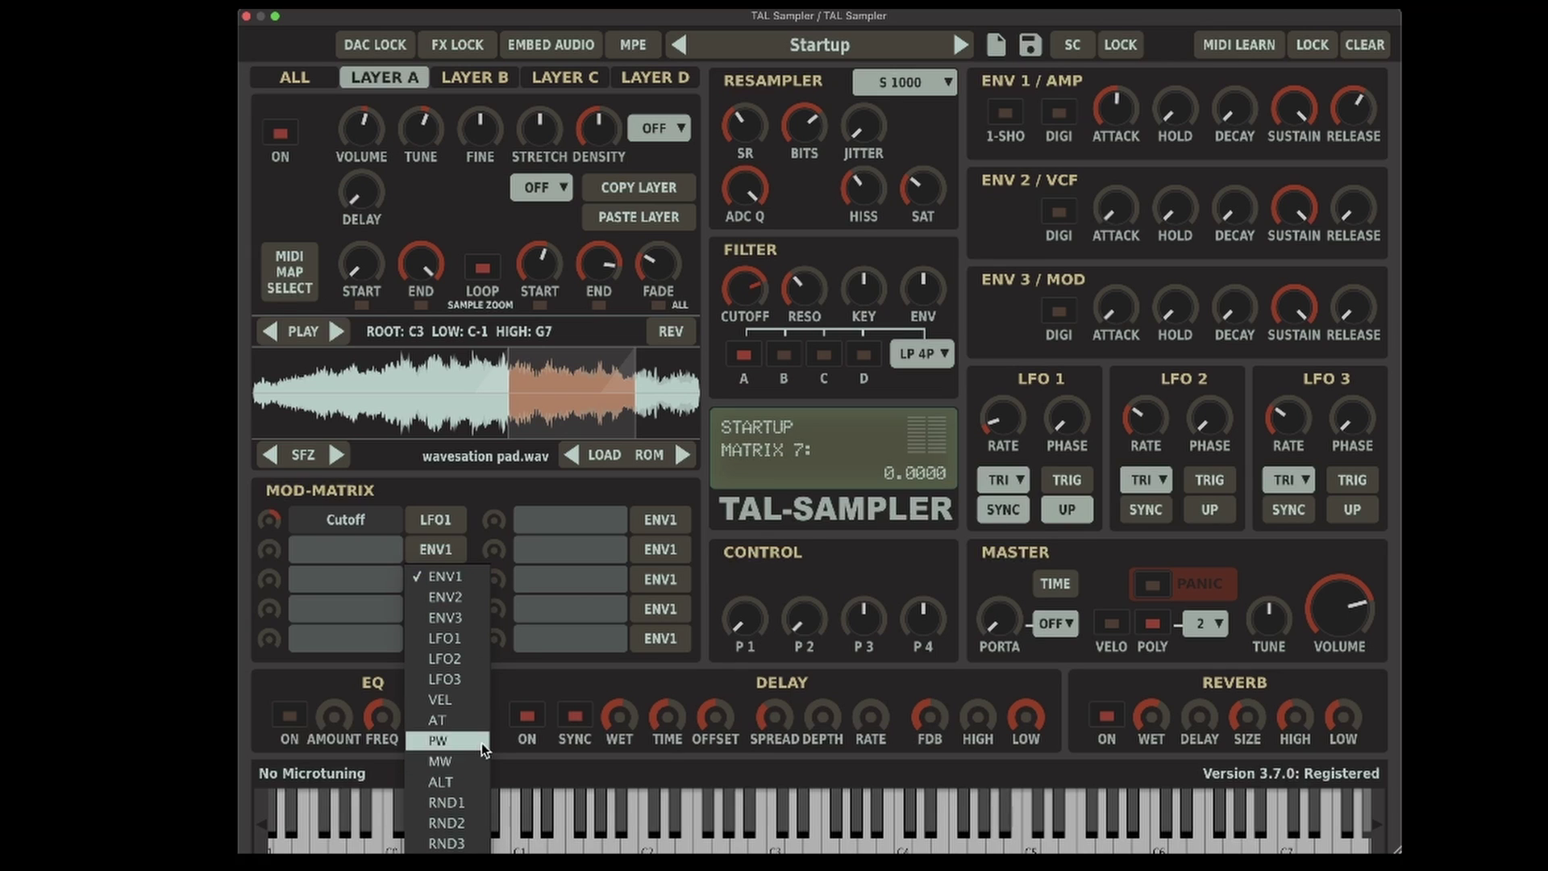
pyautogui.click(774, 622)
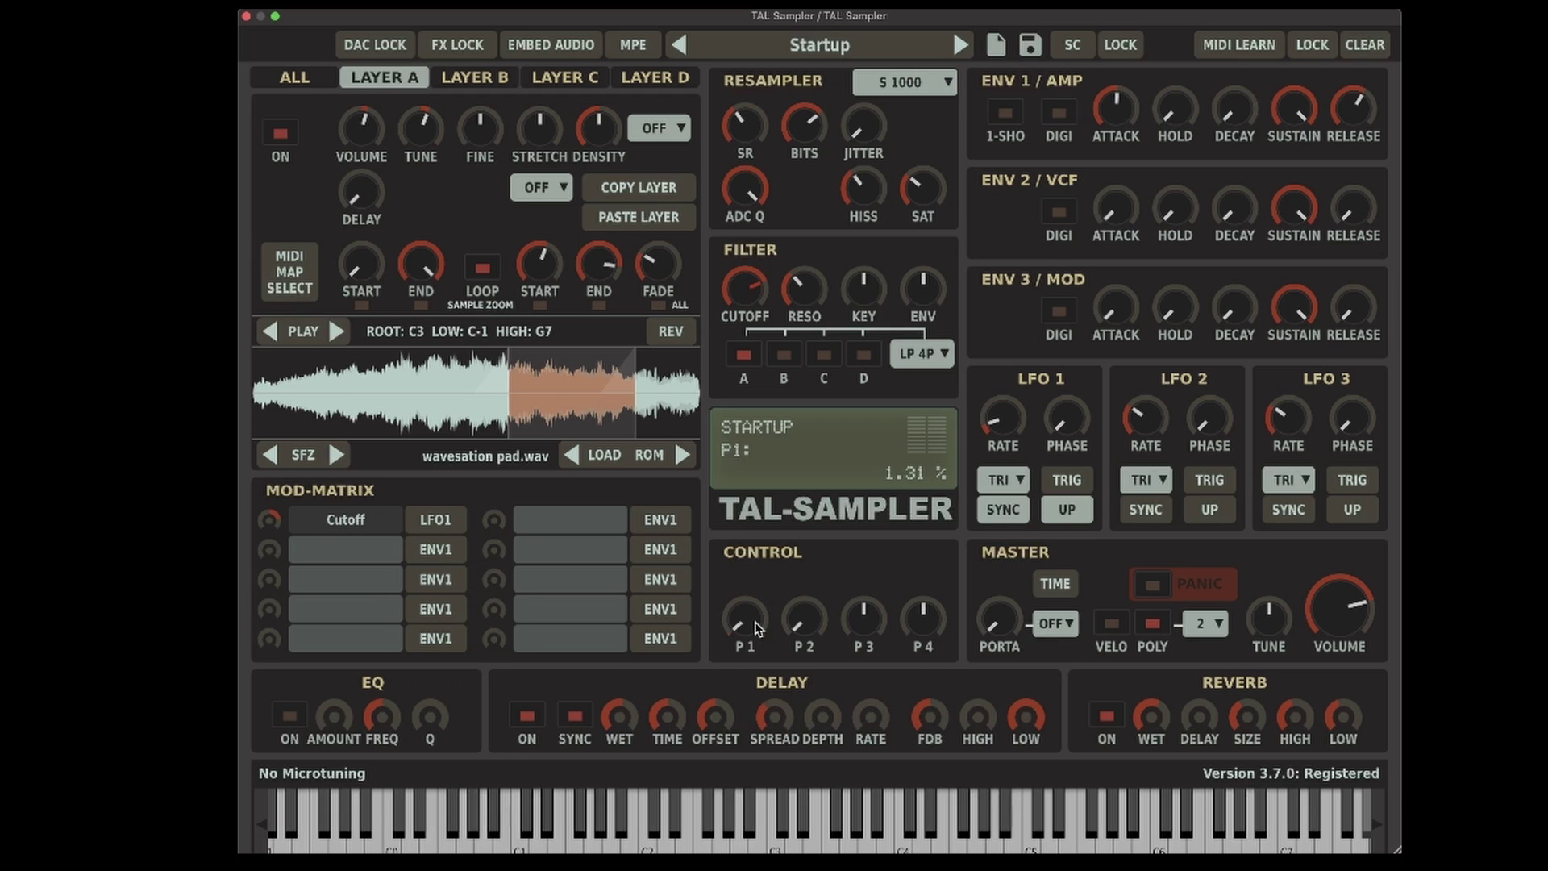
pyautogui.click(448, 553)
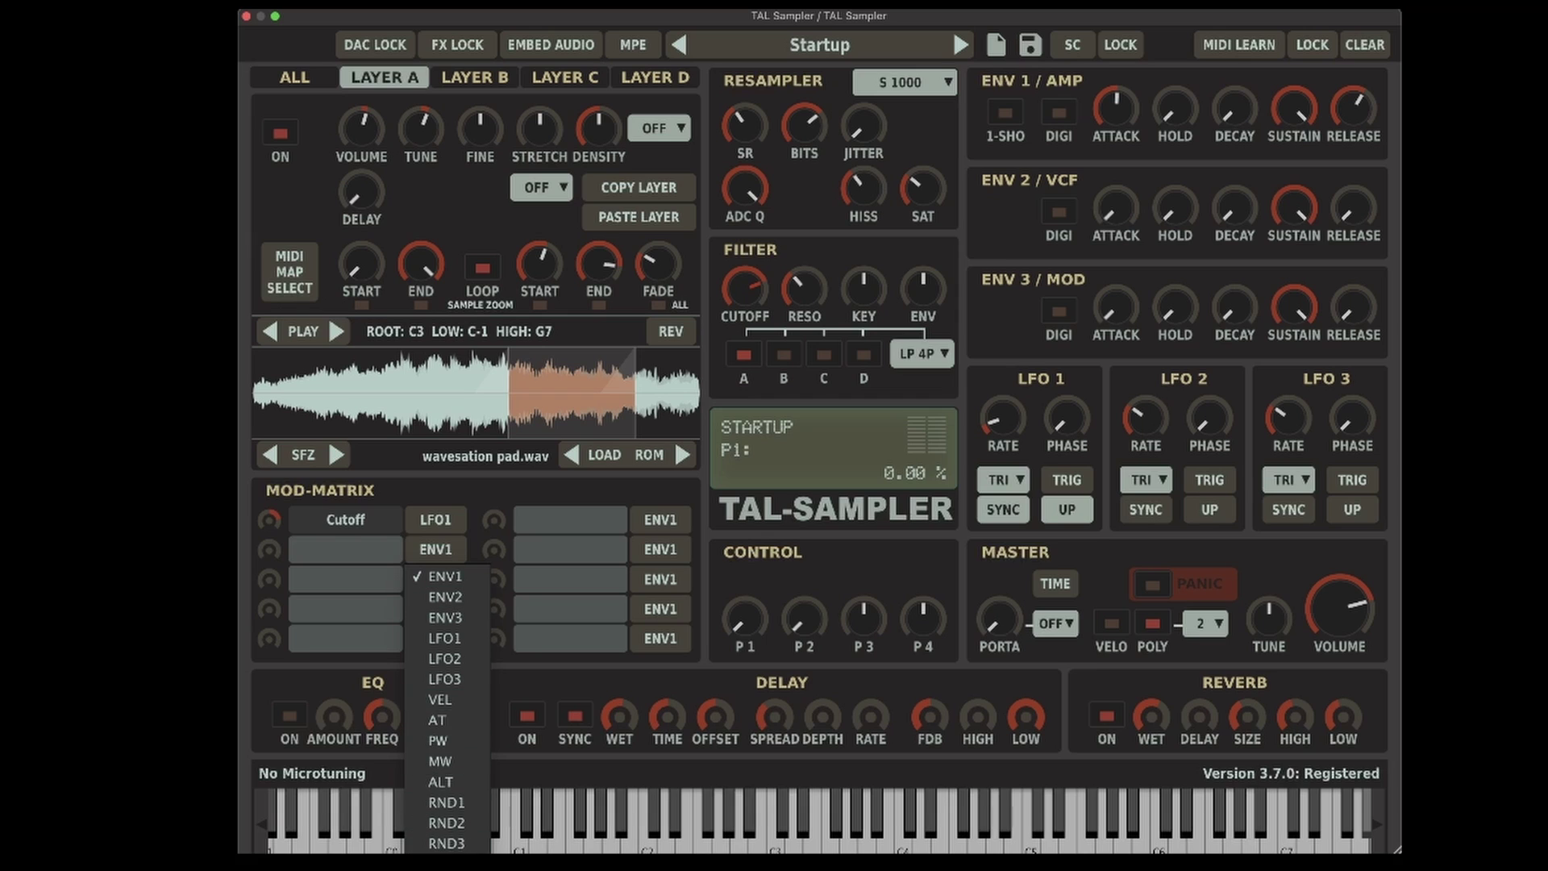
pyautogui.click(446, 843)
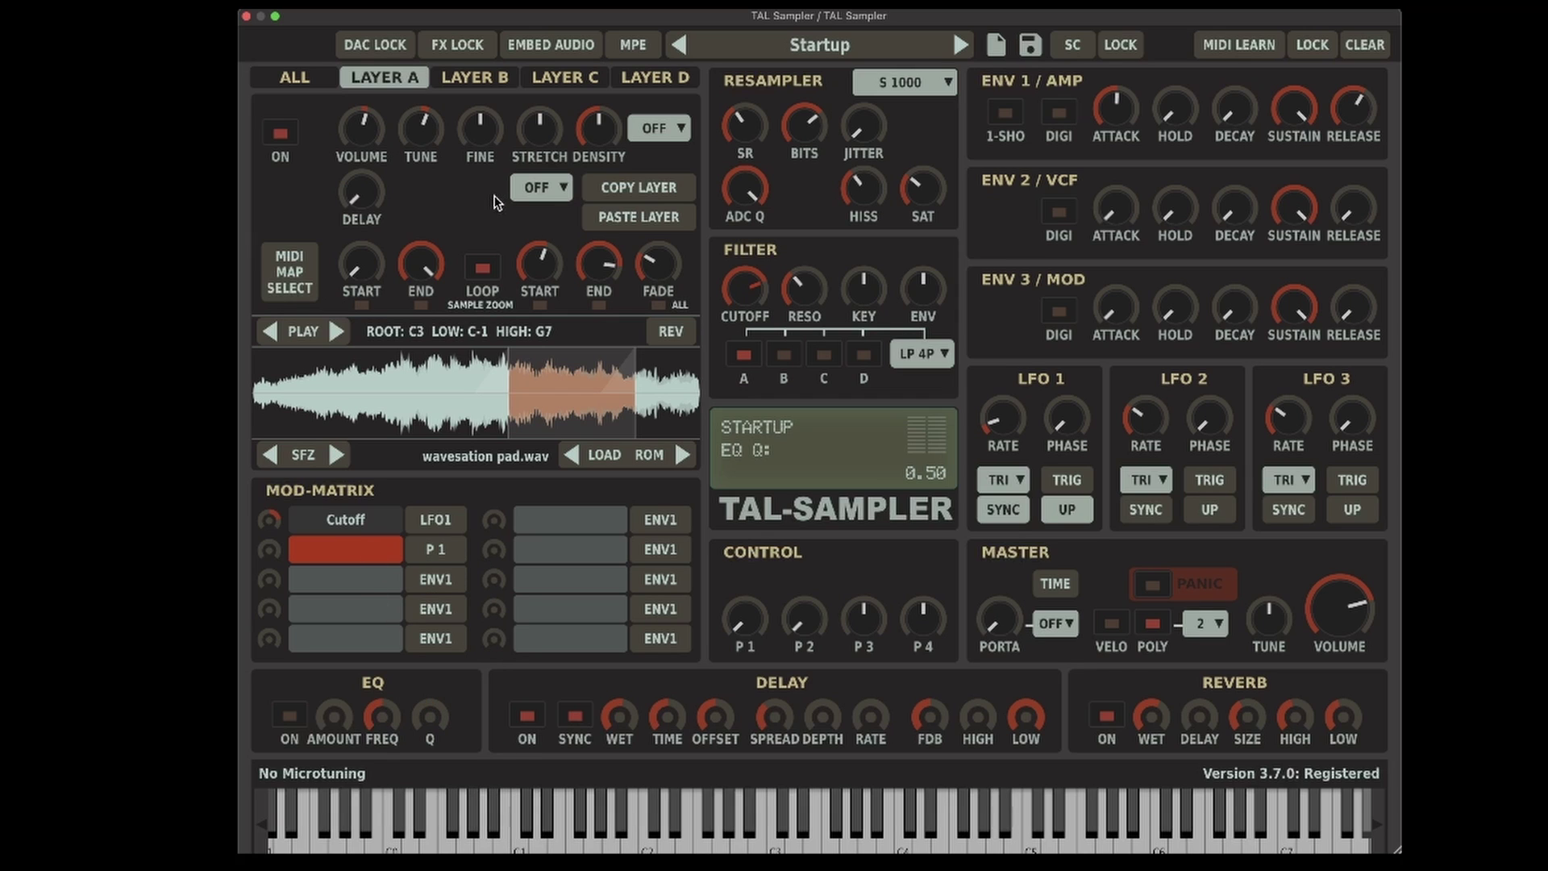
pyautogui.click(486, 133)
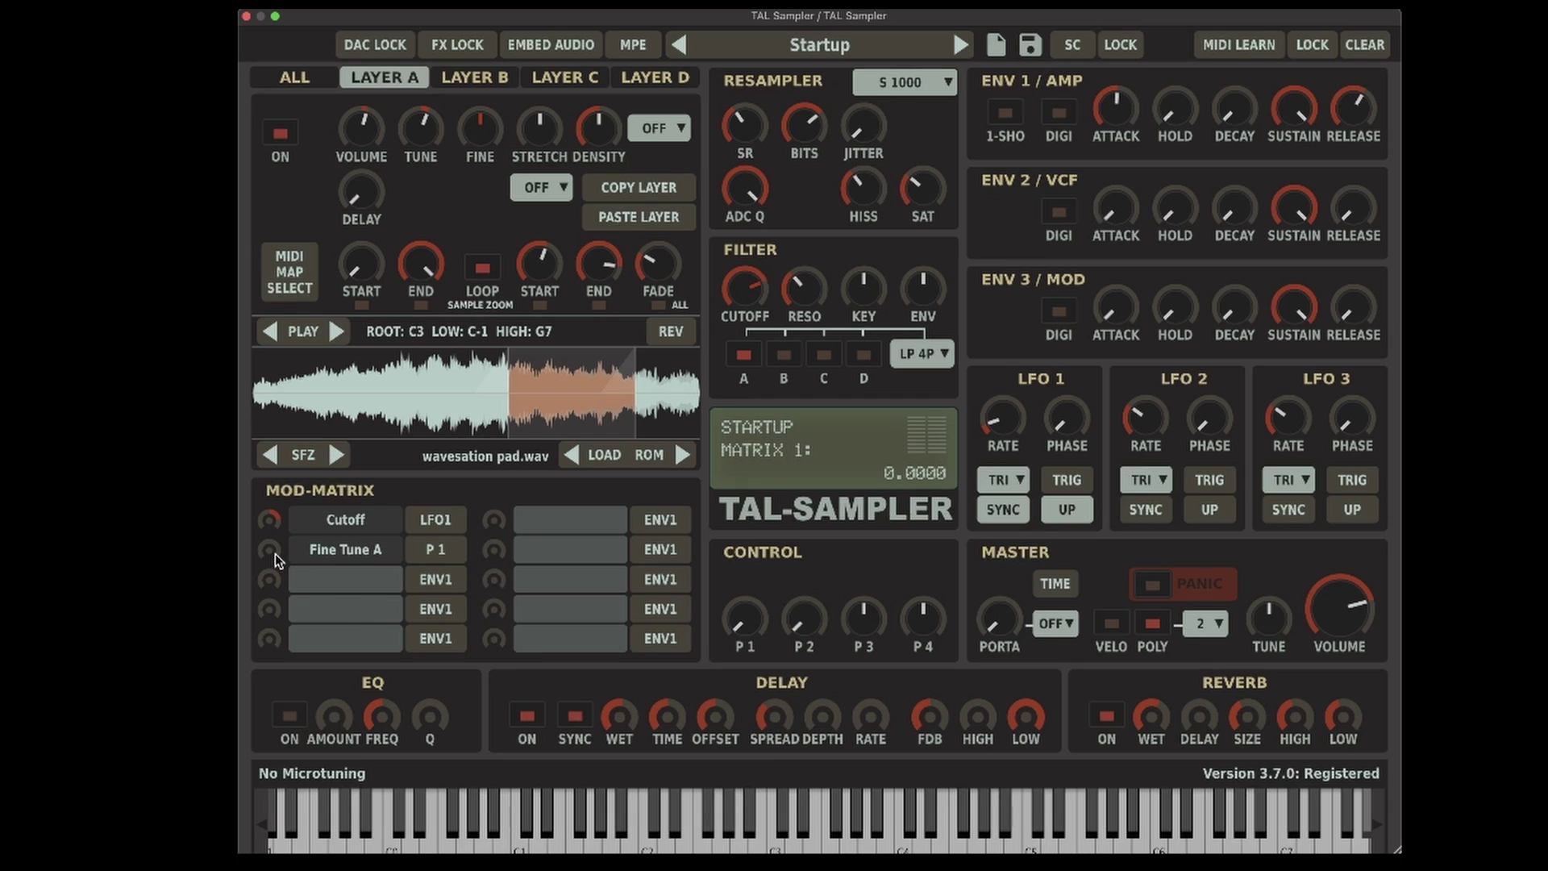
pyautogui.moveTo(274, 553); pyautogui.dragTo(289, 512)
# - Test the P1 control and turn it up to about 29%
pyautogui.moveTo(748, 621)
pyautogui.moveTo(753, 637)
pyautogui.mouseDown()
pyautogui.moveTo(770, 603)
pyautogui.moveTo(766, 657)
pyautogui.mouseUp()
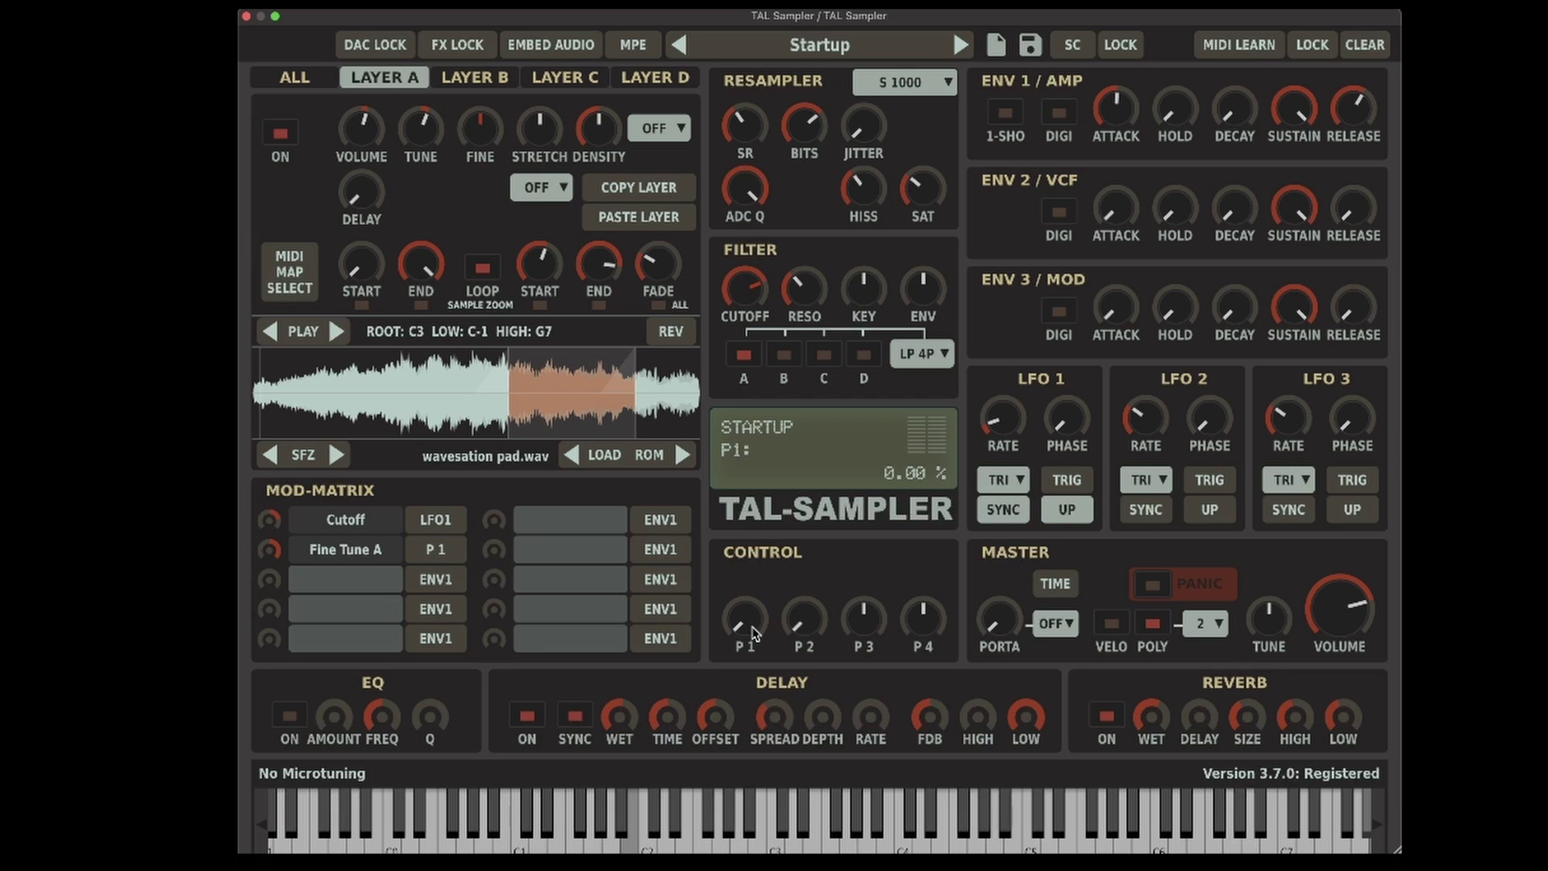
pyautogui.moveTo(755, 634); pyautogui.dragTo(824, 577)
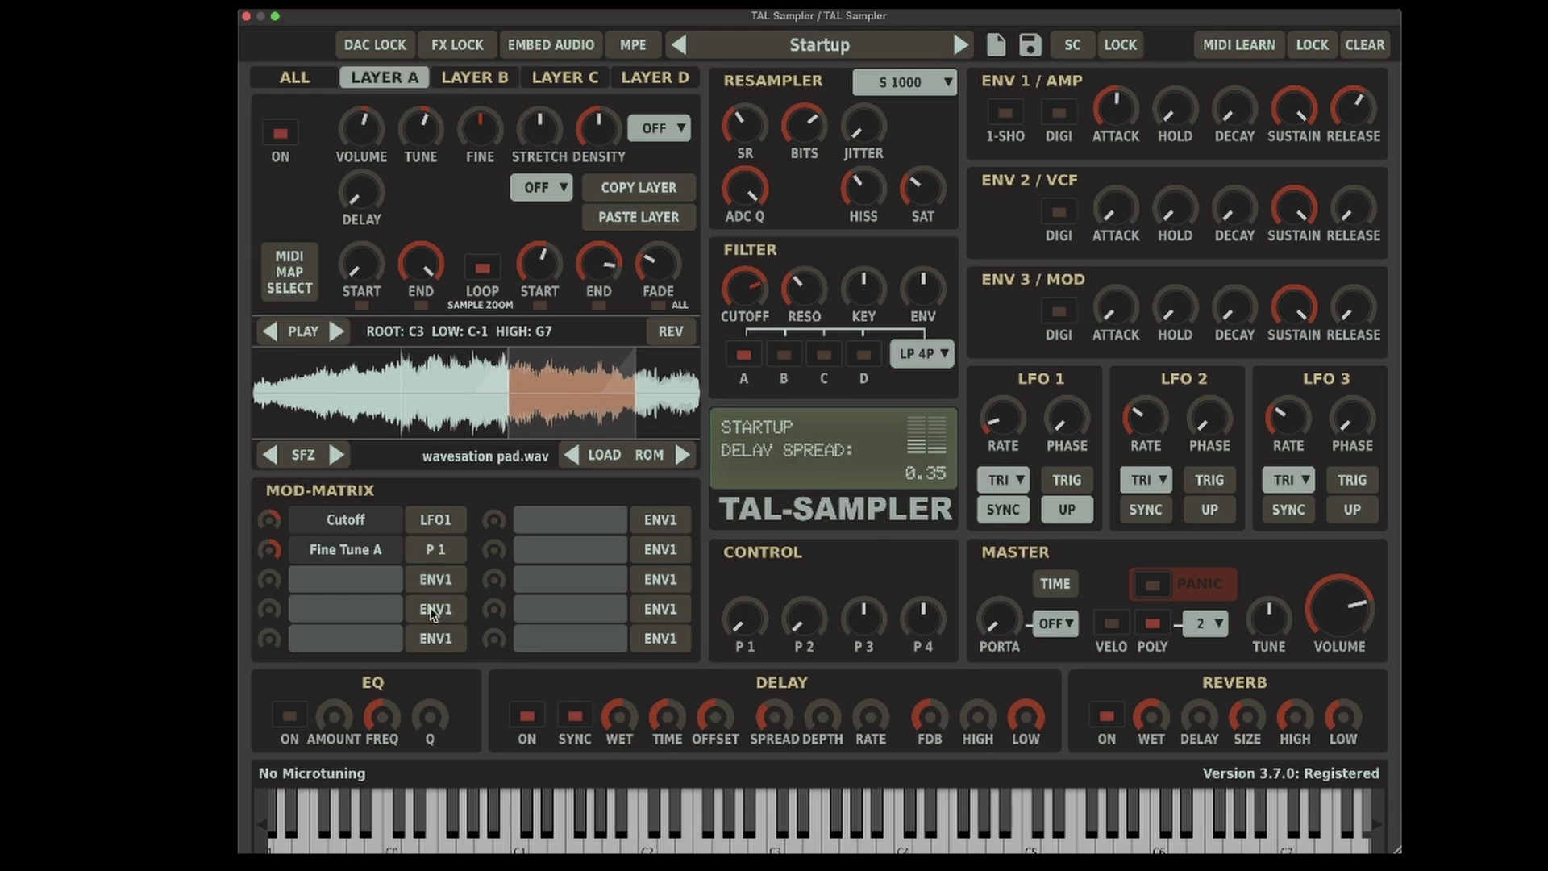
pyautogui.moveTo(741, 611)
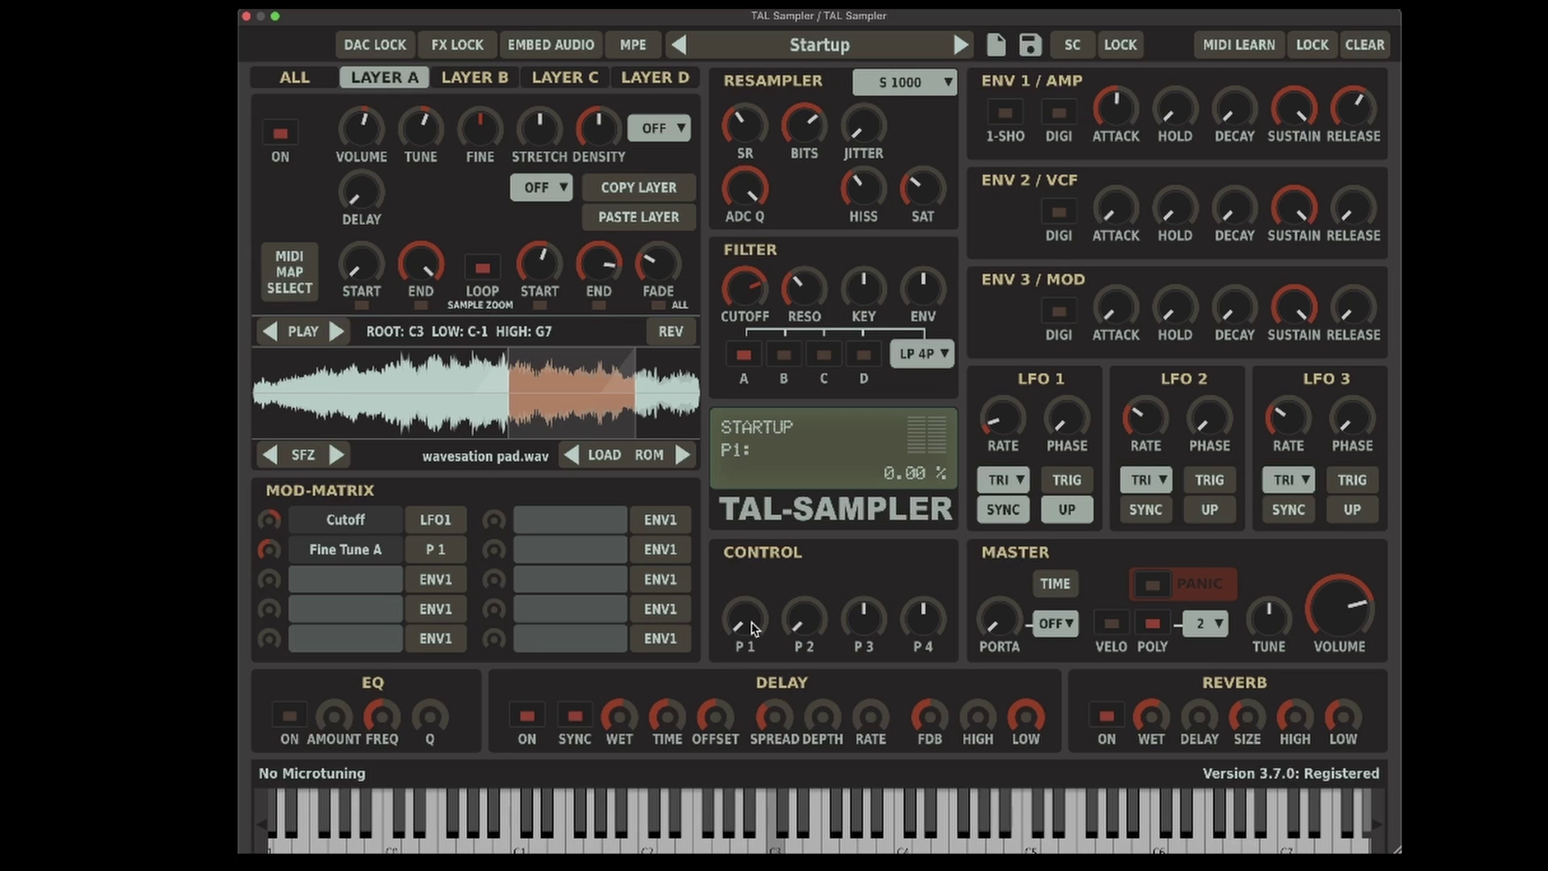
pyautogui.moveTo(748, 629); pyautogui.dragTo(823, 469)
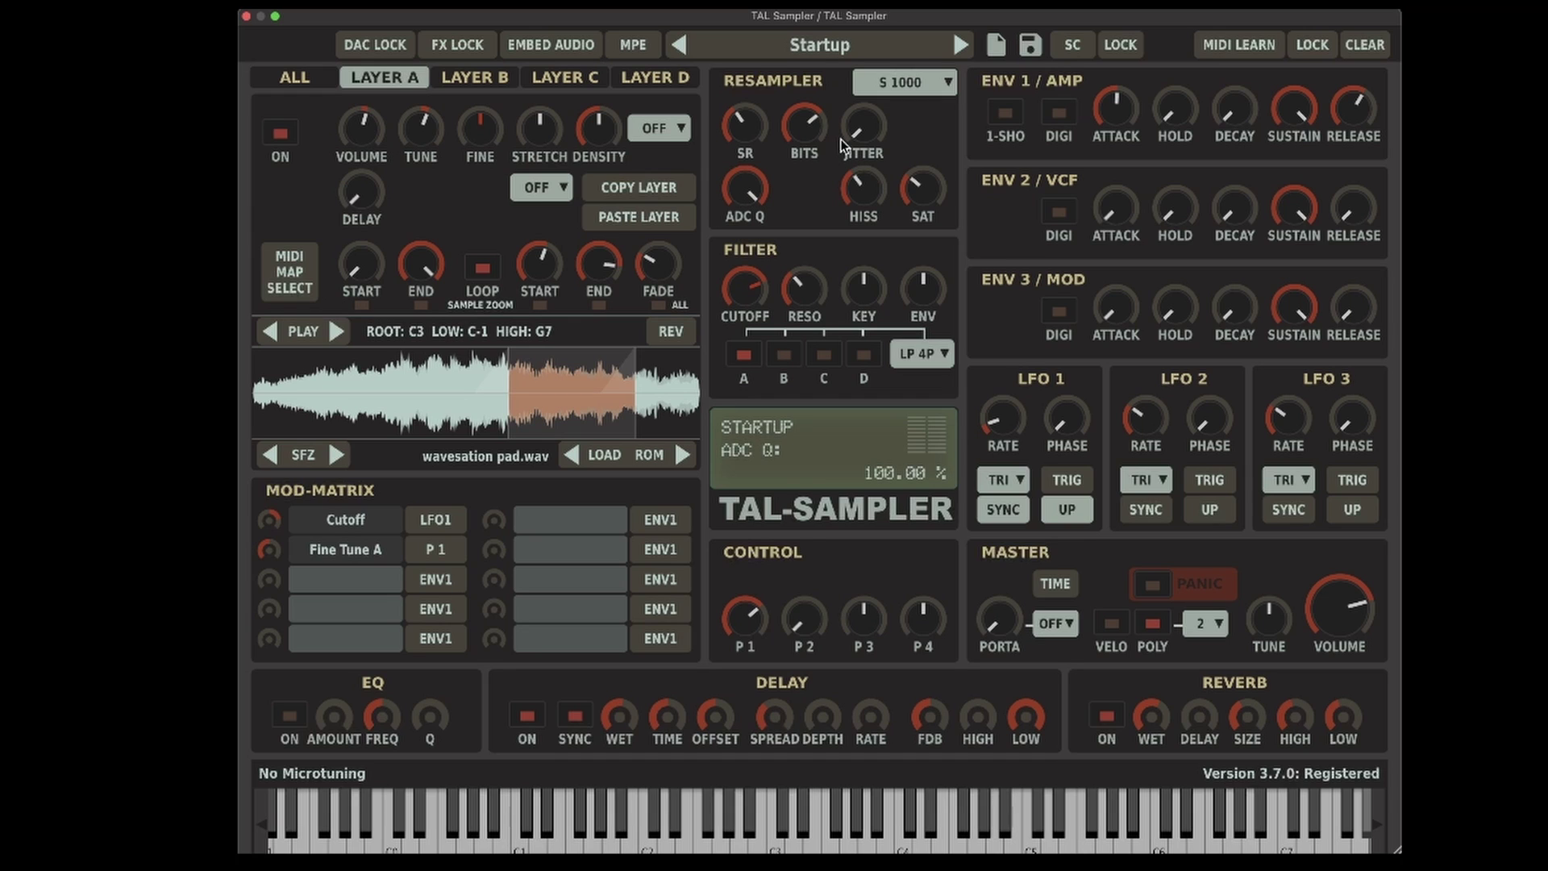
# - Load the factory preset The Wave from Intelligent Jungle 101 > Pads and test P1
pyautogui.click(872, 49)
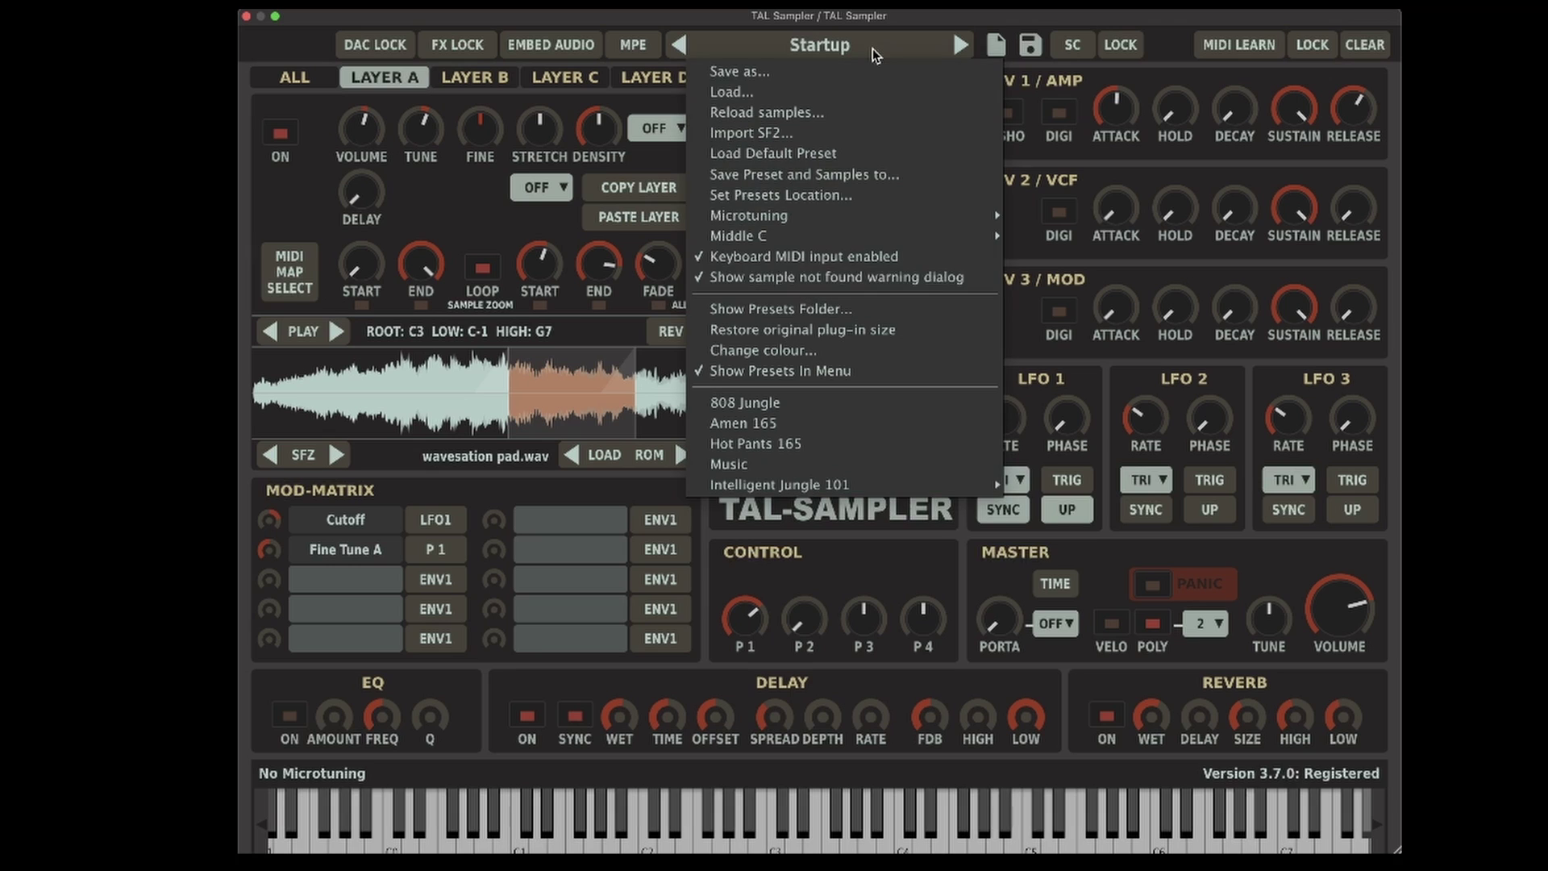
pyautogui.moveTo(972, 490)
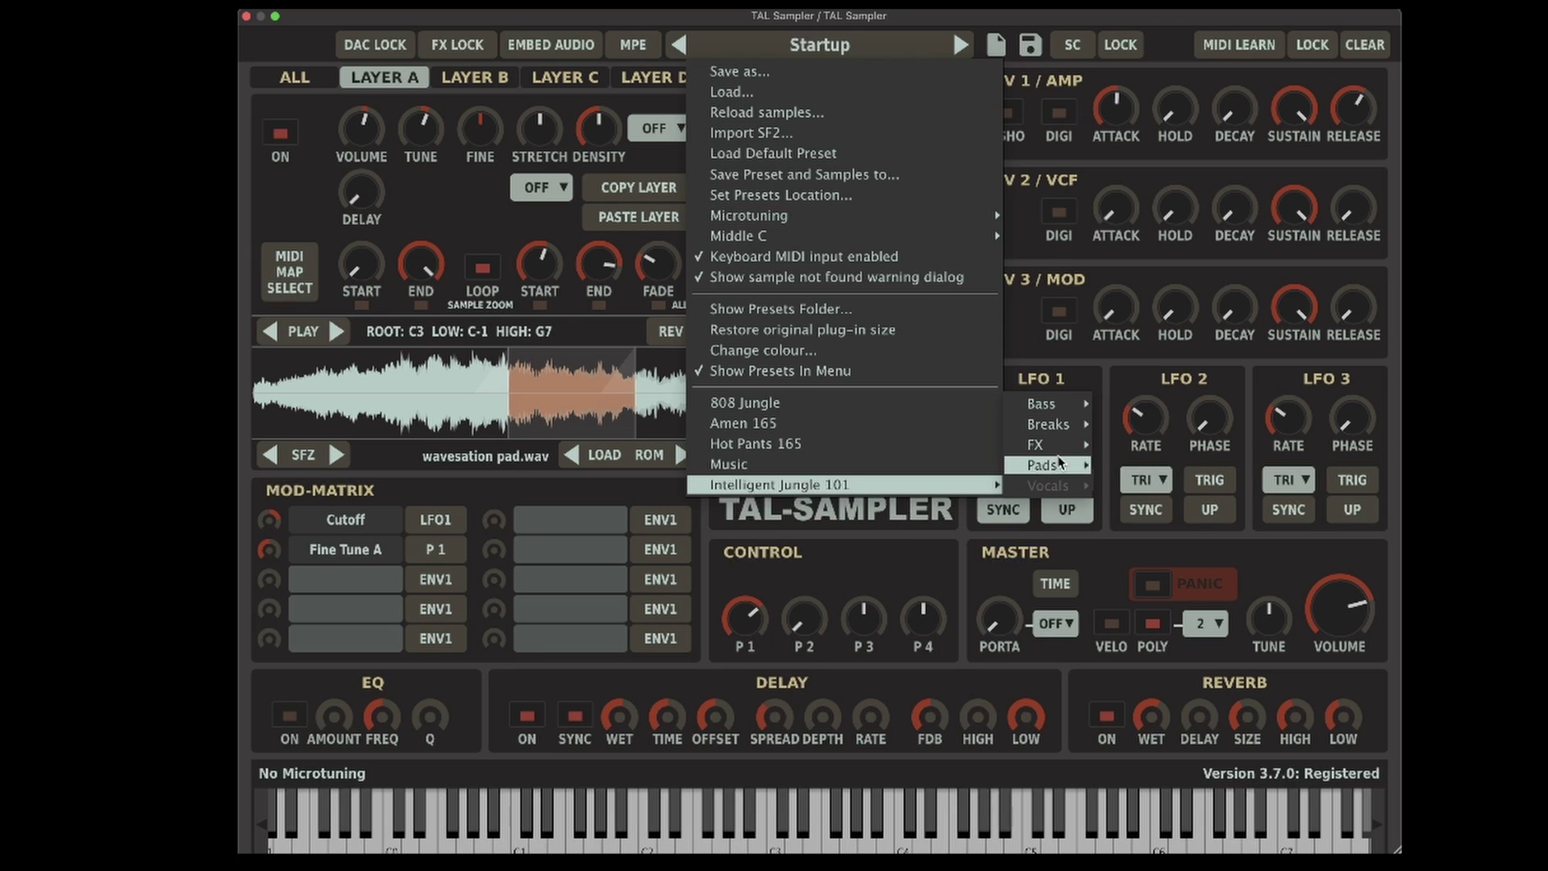
pyautogui.moveTo(1061, 464)
pyautogui.click(1143, 467)
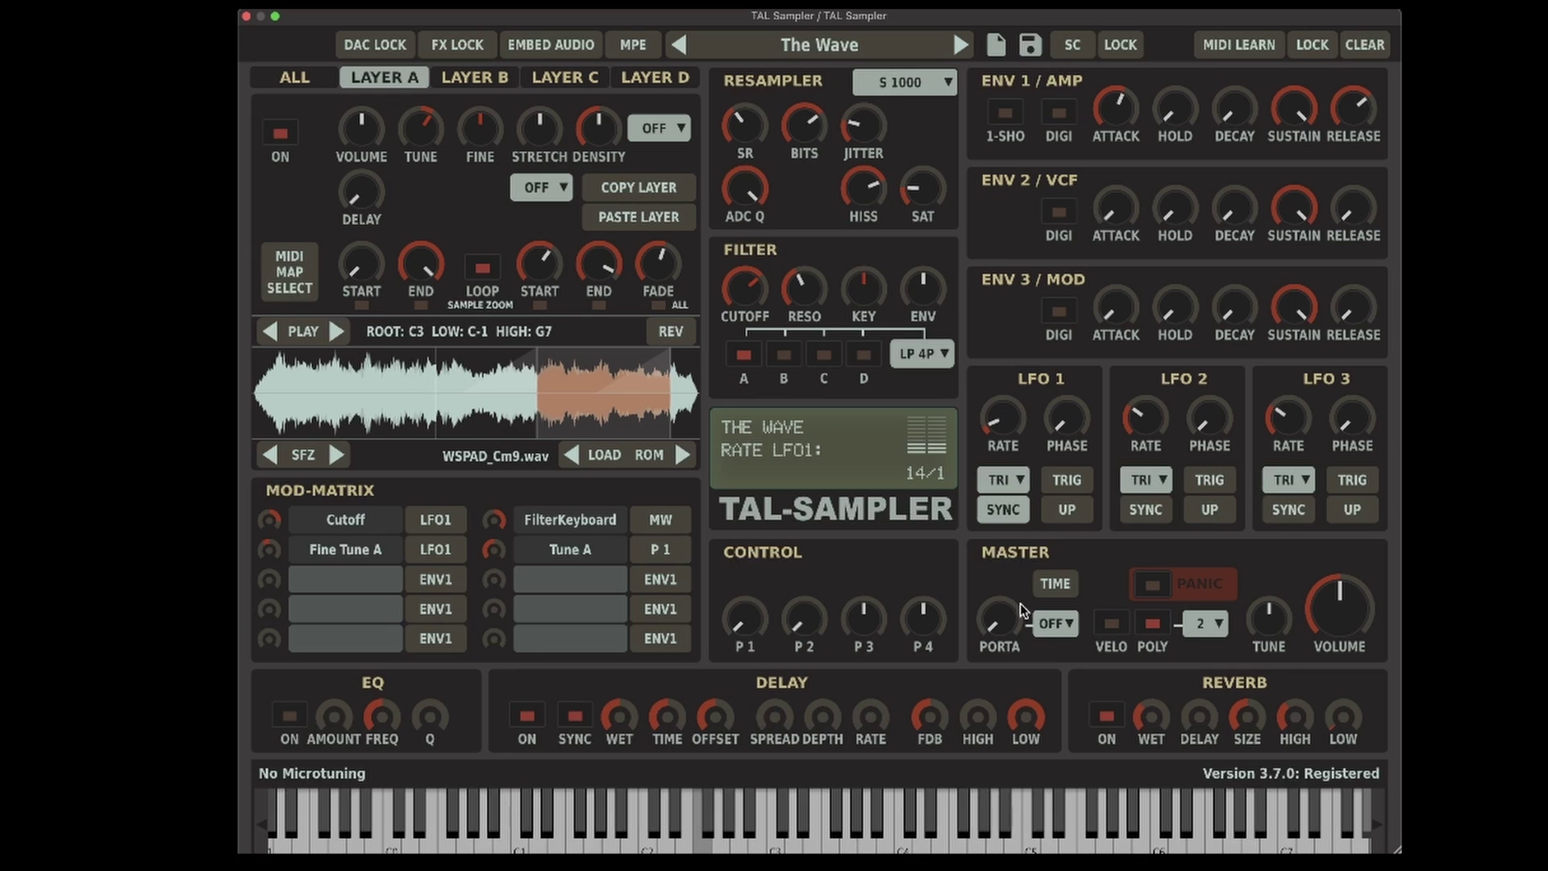
pyautogui.moveTo(744, 619); pyautogui.dragTo(761, 560)
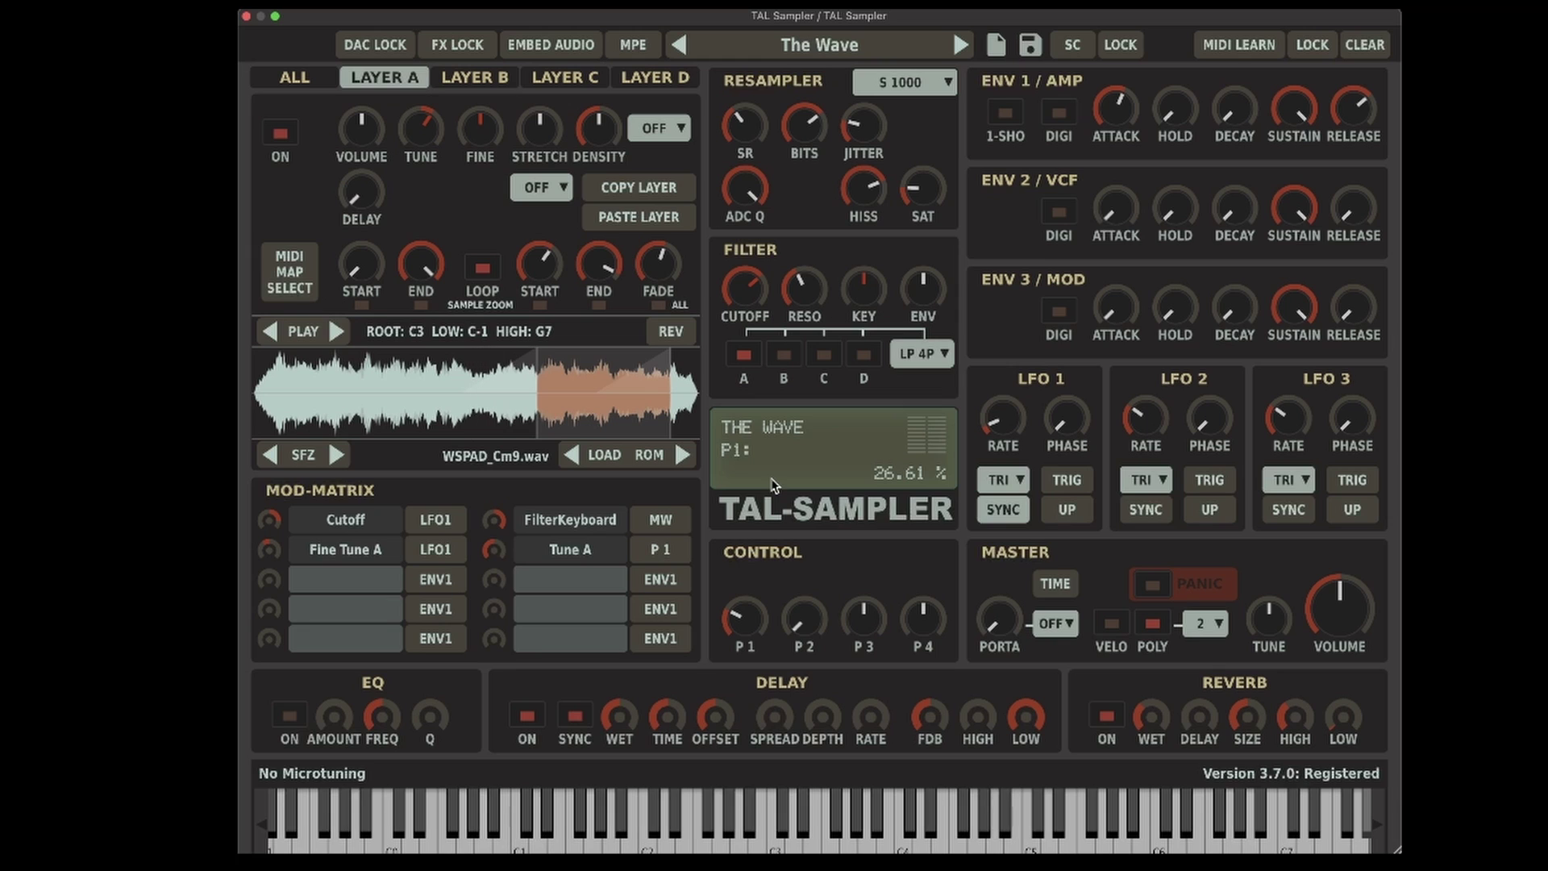
pyautogui.click(864, 288)
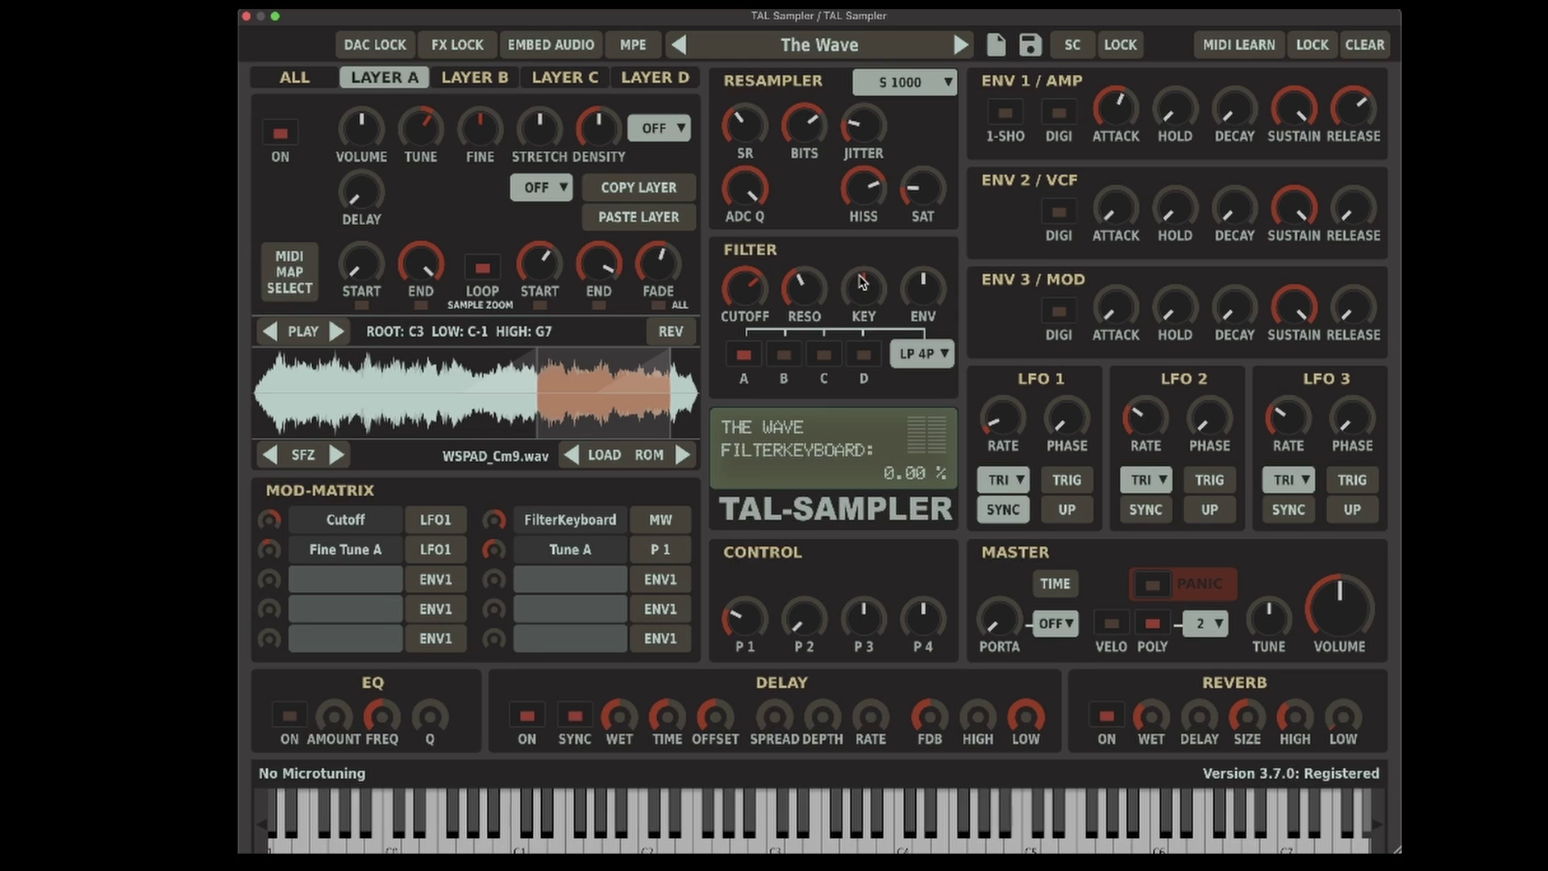